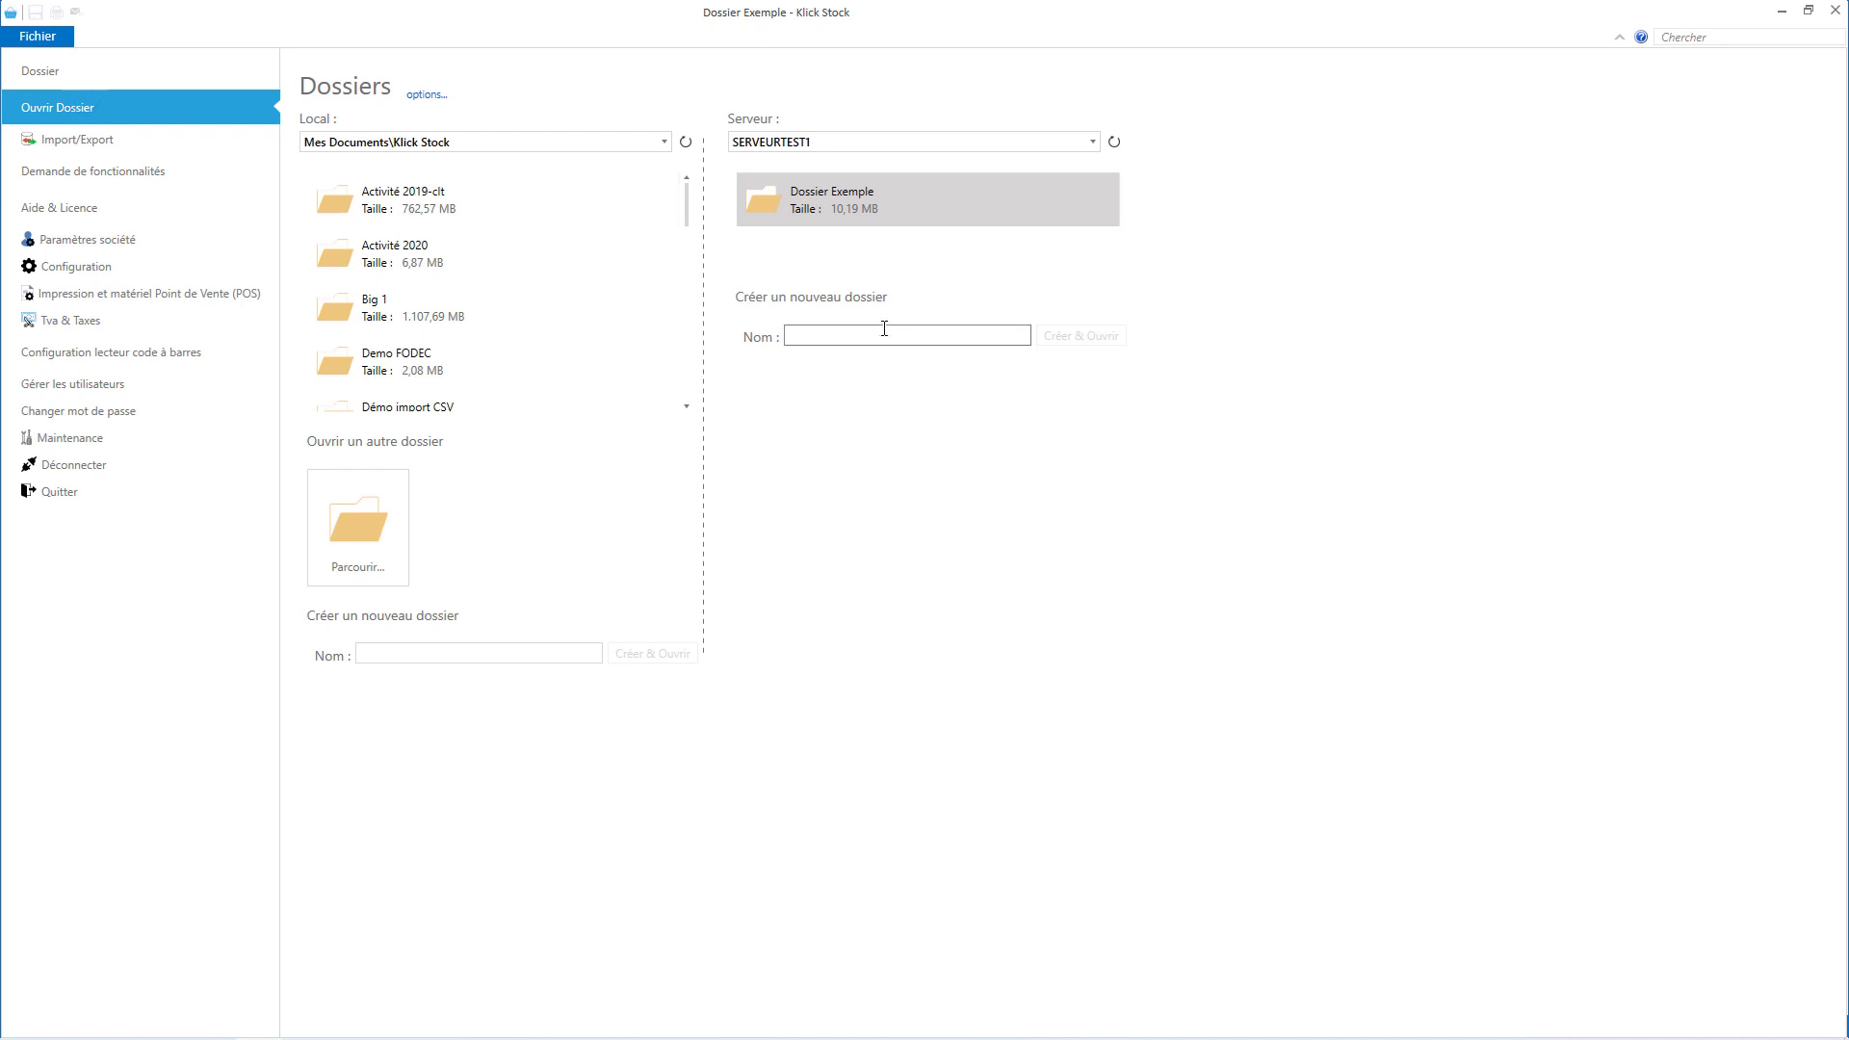
# - Create a new folder named v_1_4_25 on the SERVEURTEST1 server and dismiss the configuration dialog without saving
pyautogui.click(884, 330)
pyautogui.write('v')
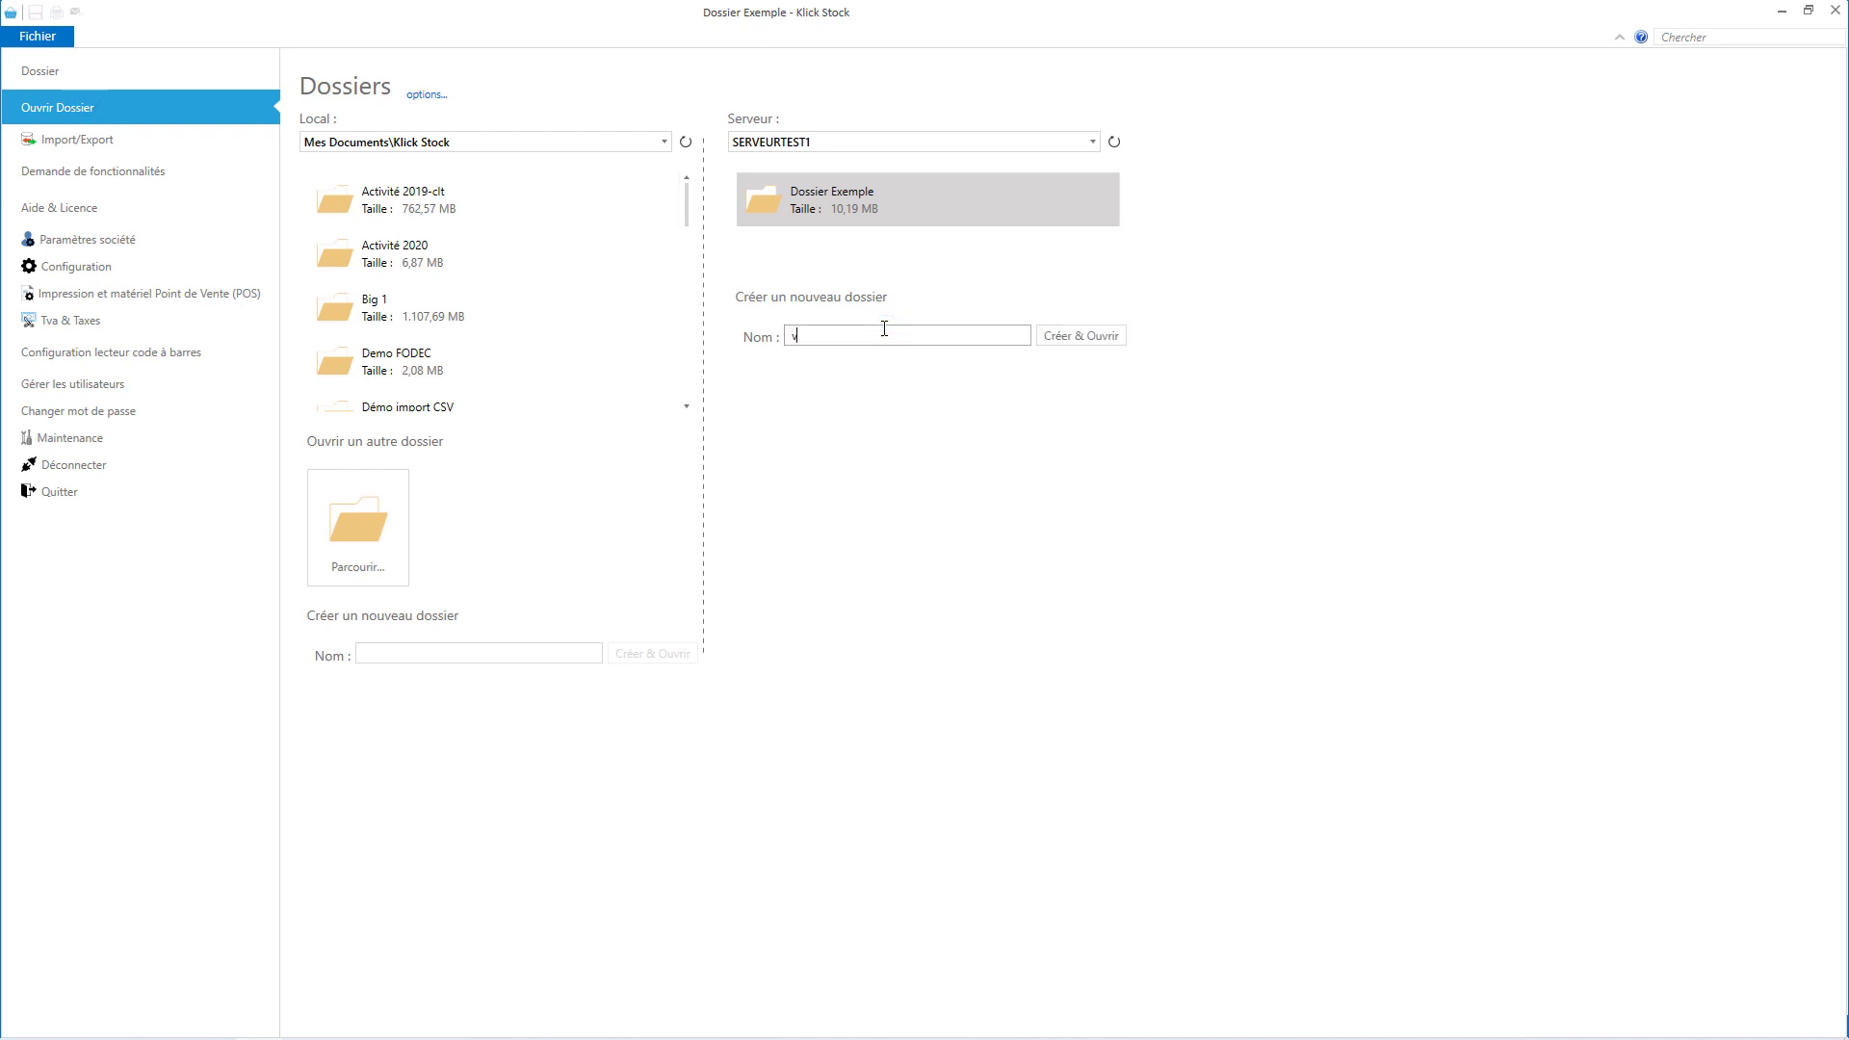
pyautogui.write('-1.4.25')
pyautogui.click(1107, 333)
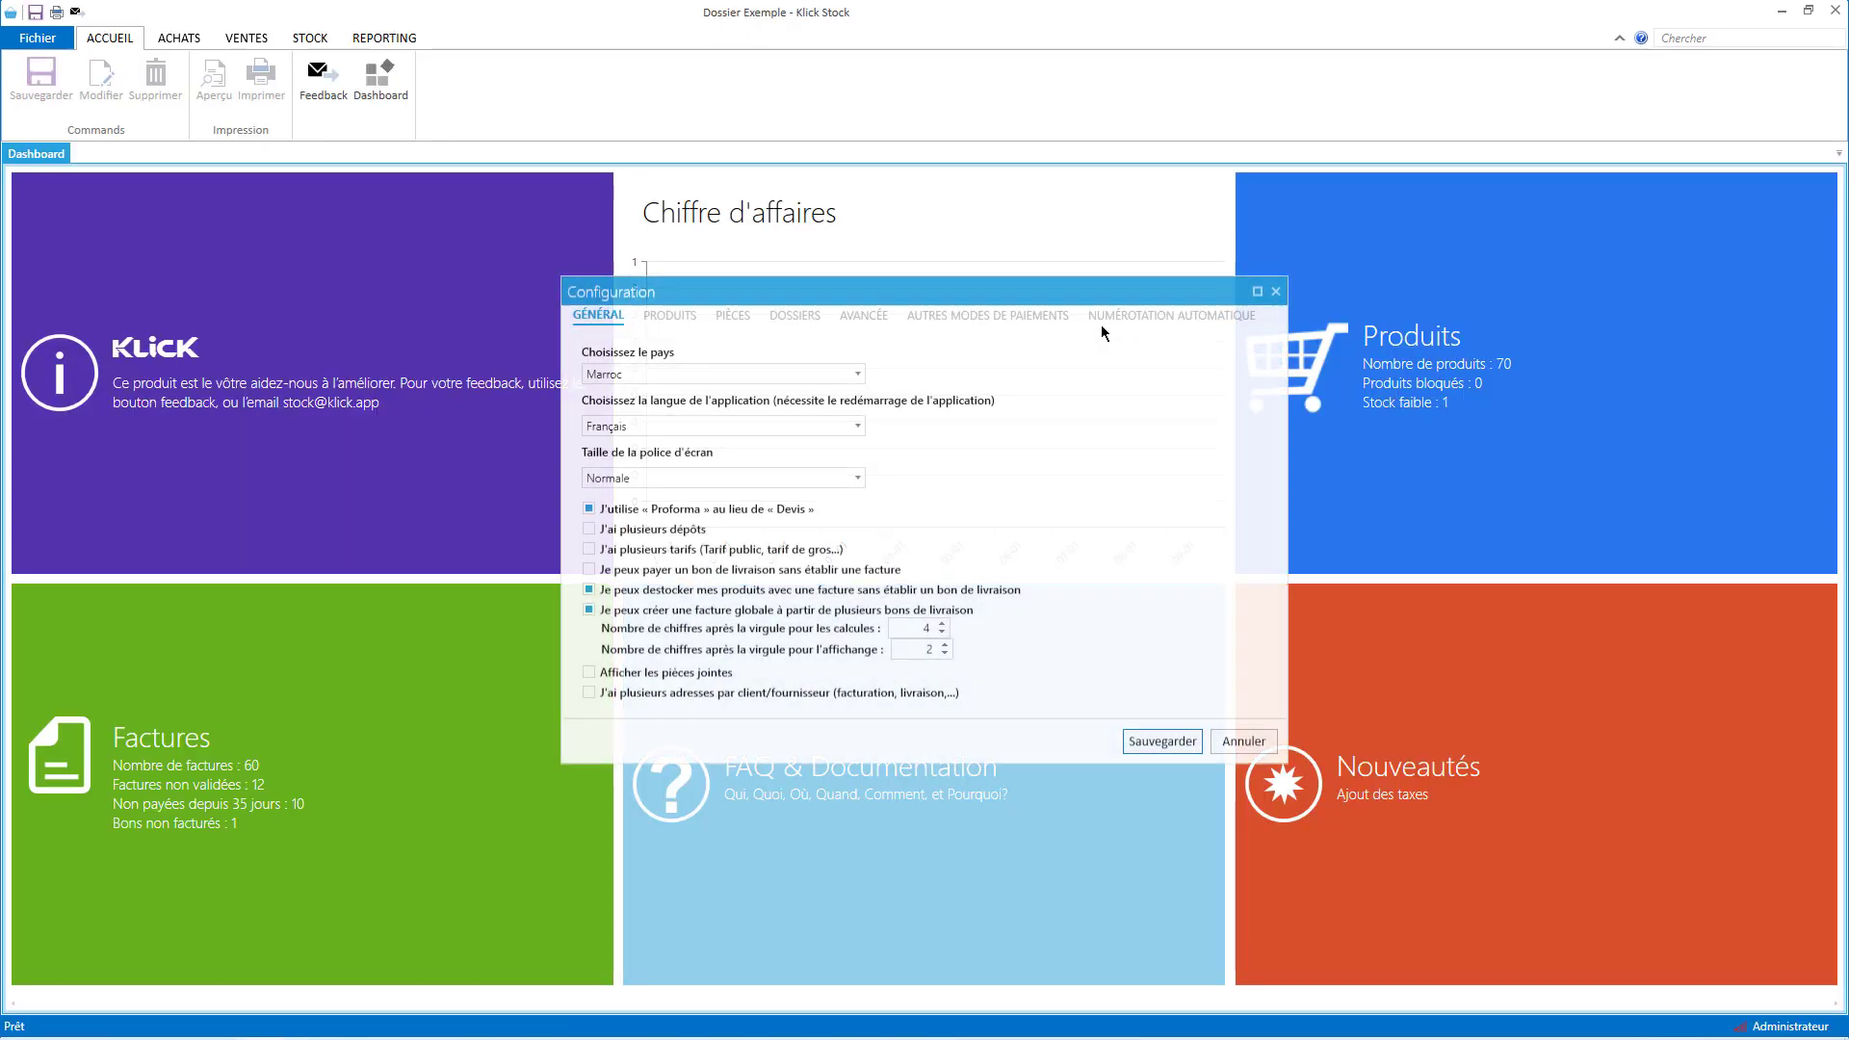
pyautogui.click(1248, 740)
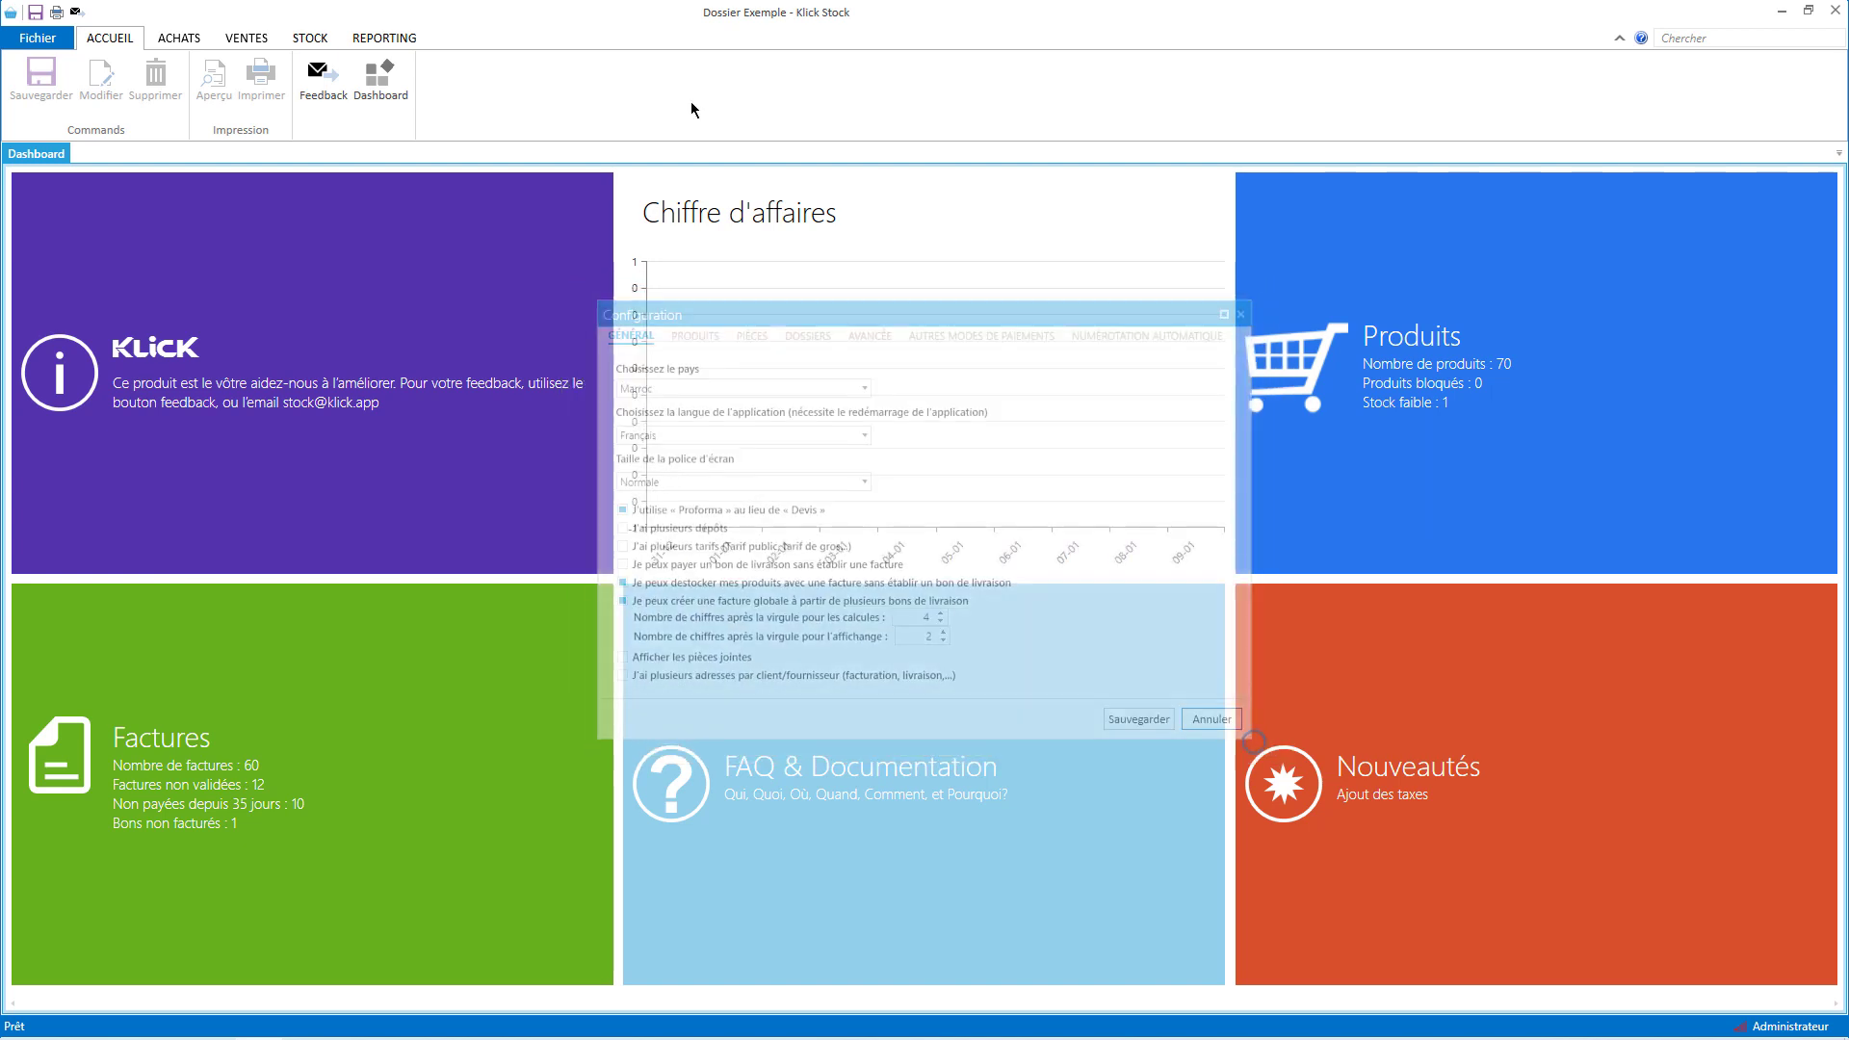
# - Open the v_1_4_25 folder from the SERVEURTEST1 server
pyautogui.click(56, 46)
pyautogui.click(58, 108)
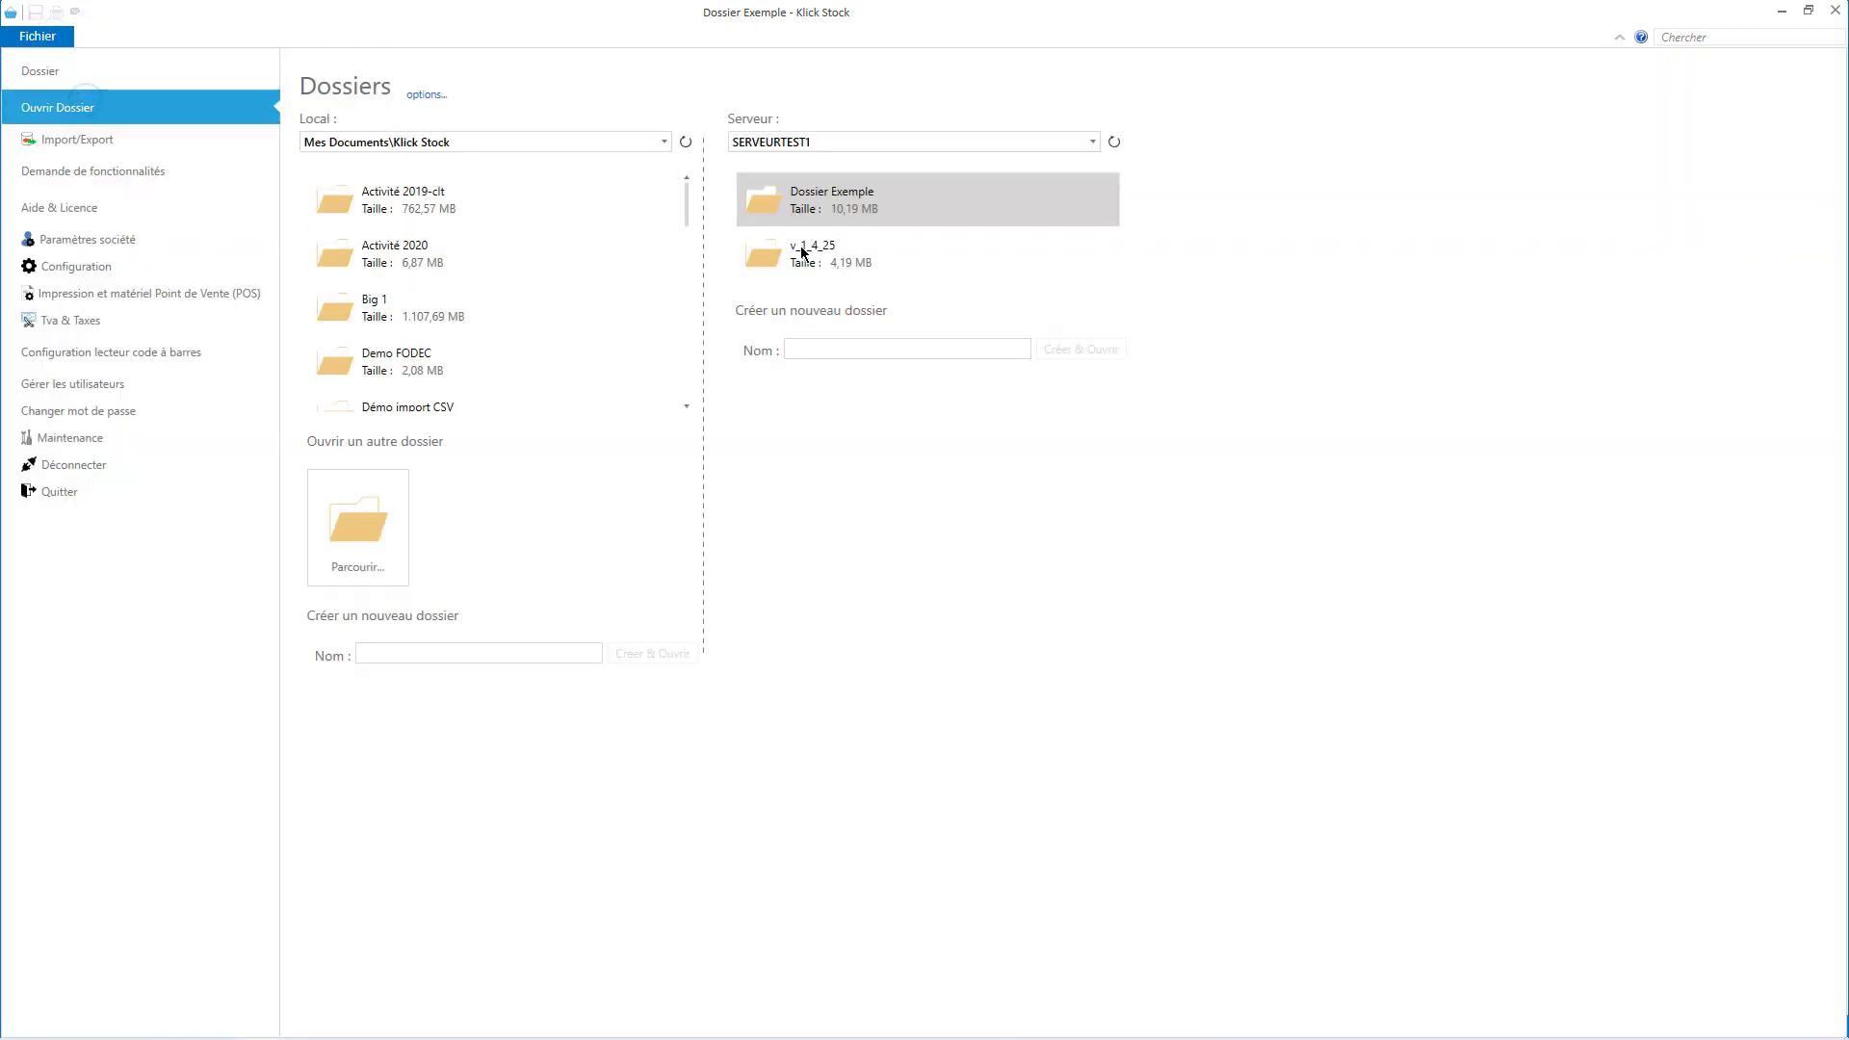
pyautogui.doubleClick(837, 248)
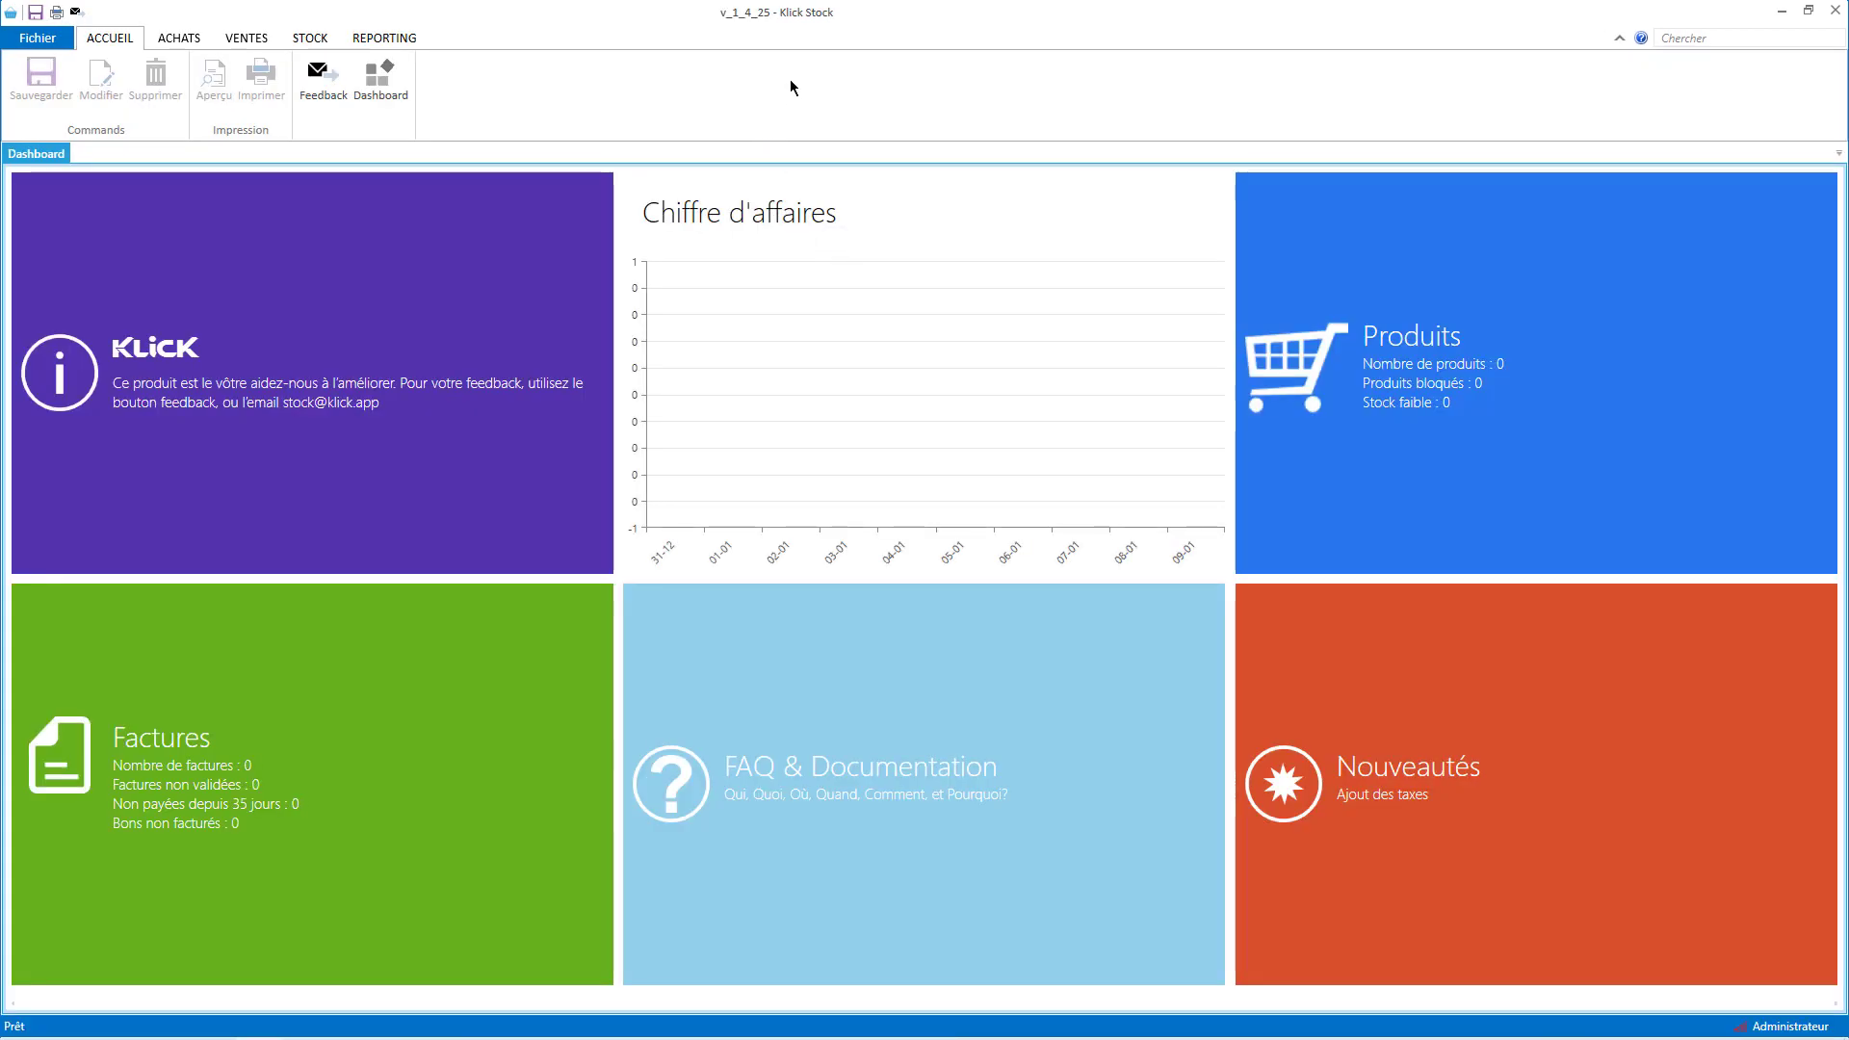
# - Open the Nouveautés notes and highlight the version 1.4.25 entry about discounts on TTC amounts
pyautogui.click(1492, 766)
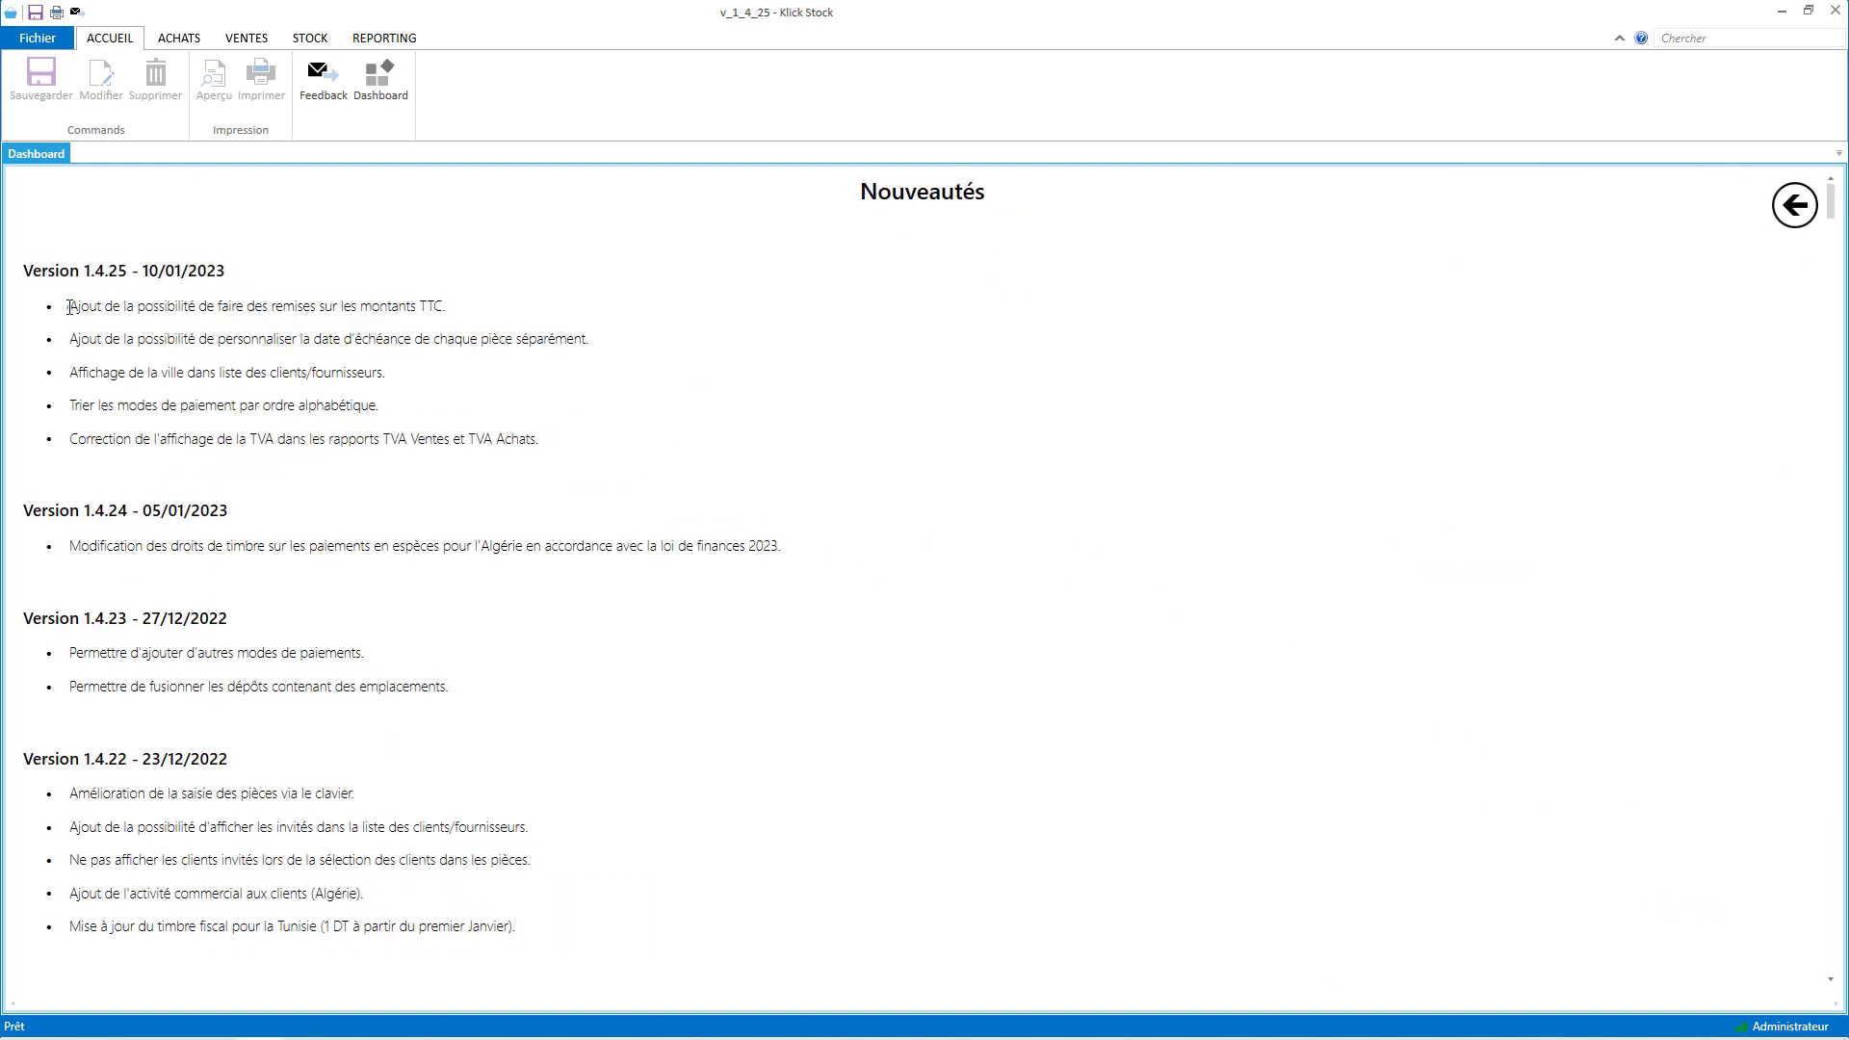
pyautogui.moveTo(68, 306); pyautogui.dragTo(485, 305)
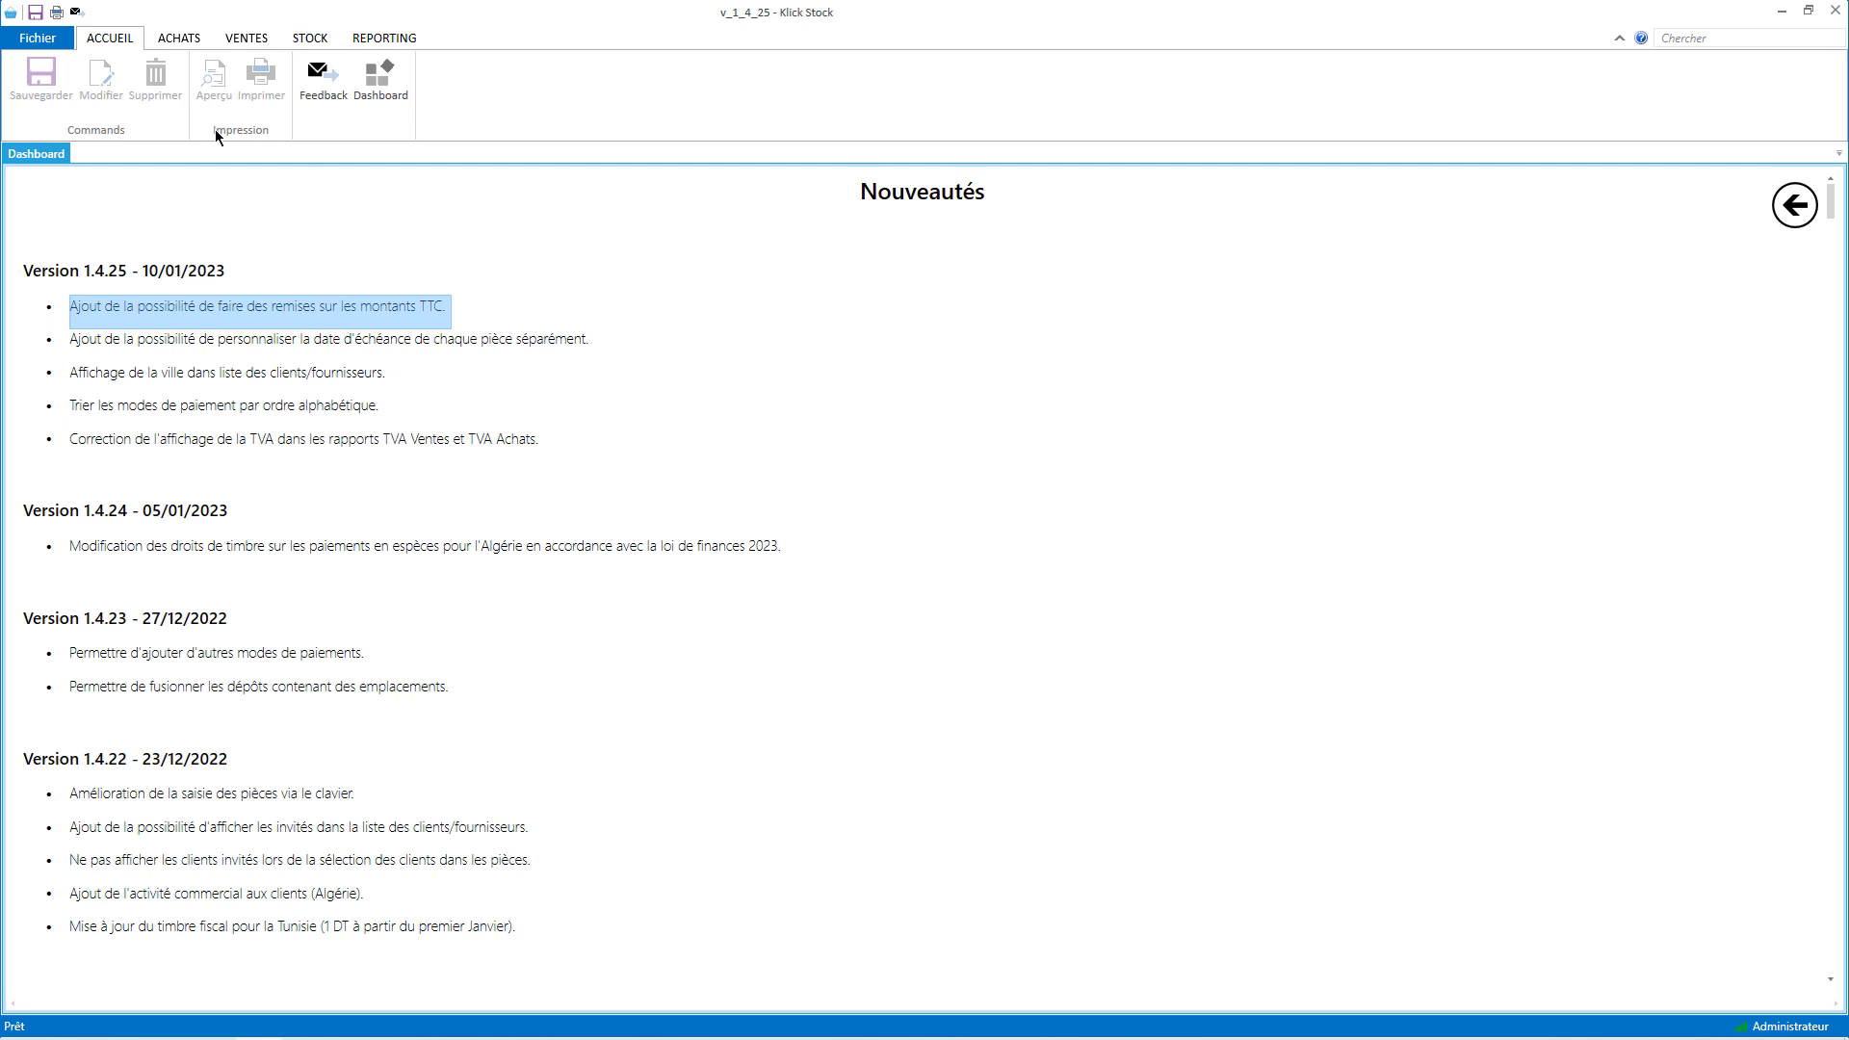
# - In the configuration's Pièces settings, enable using the manually specified TTC amount as the base for calculating totals
pyautogui.click(40, 37)
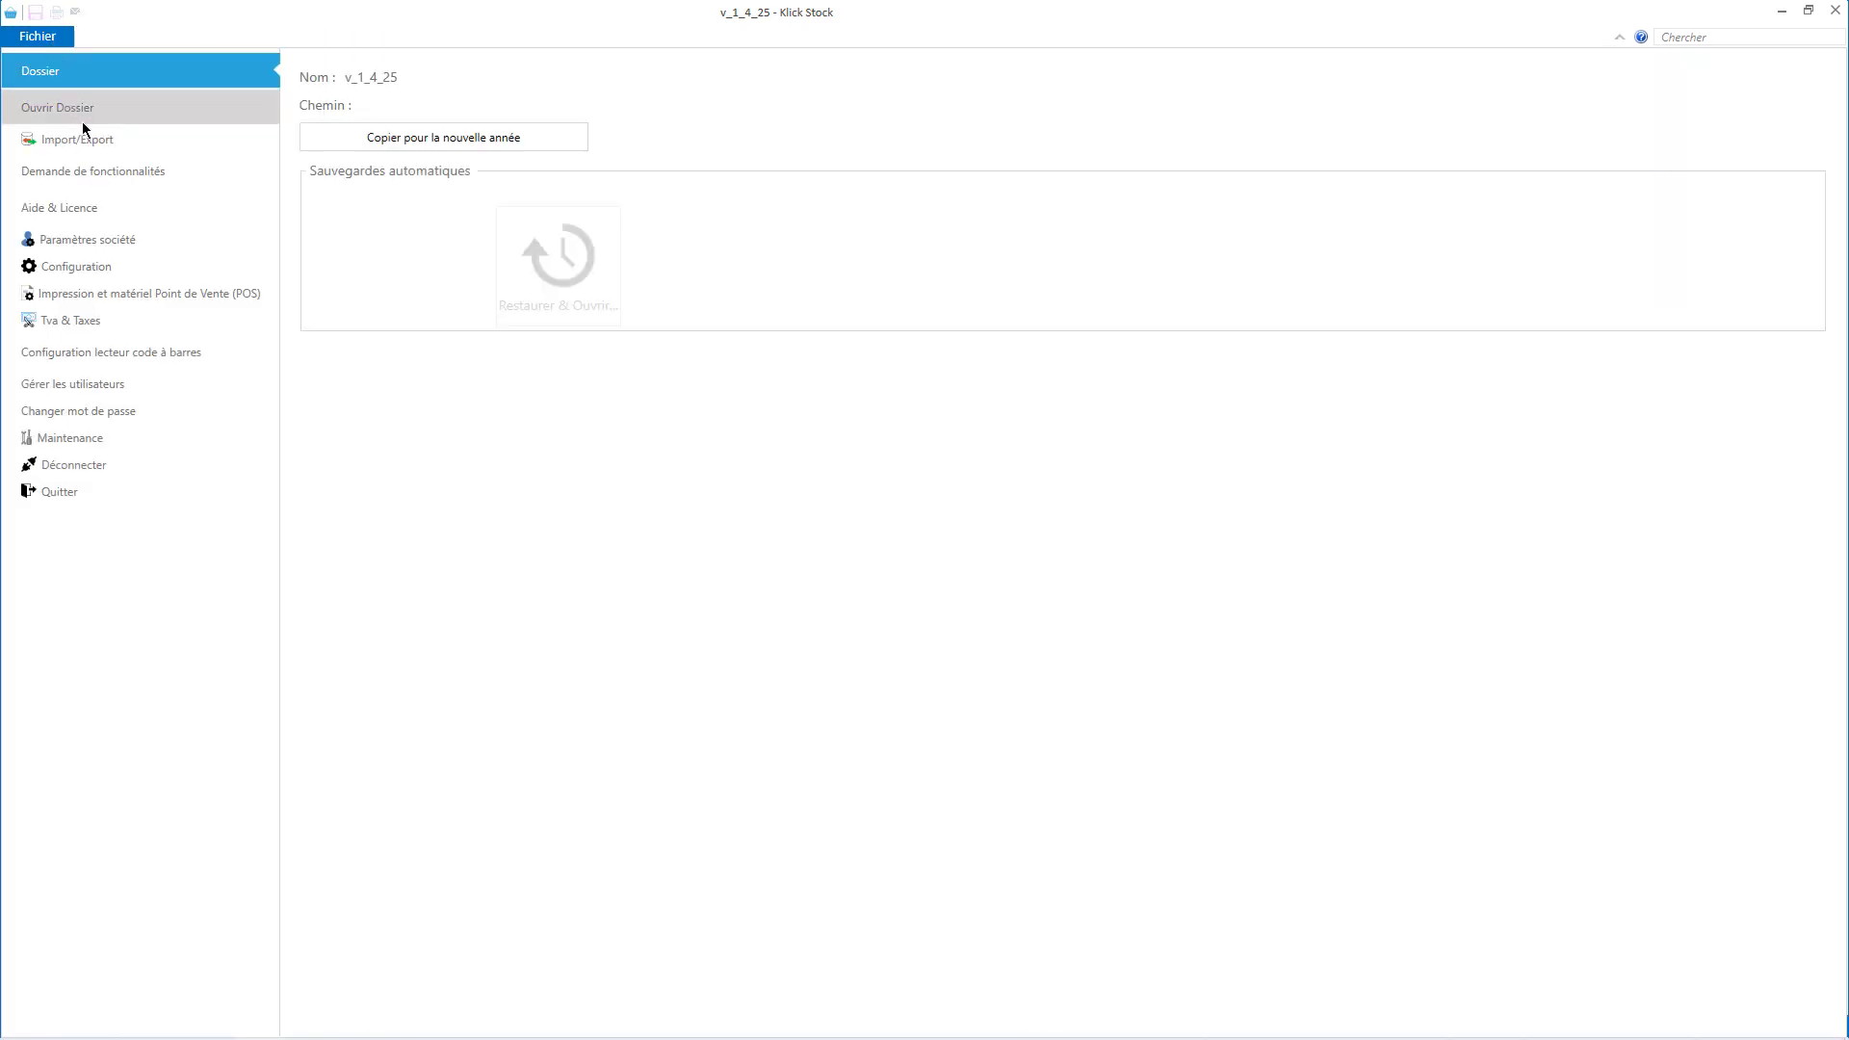
pyautogui.click(116, 274)
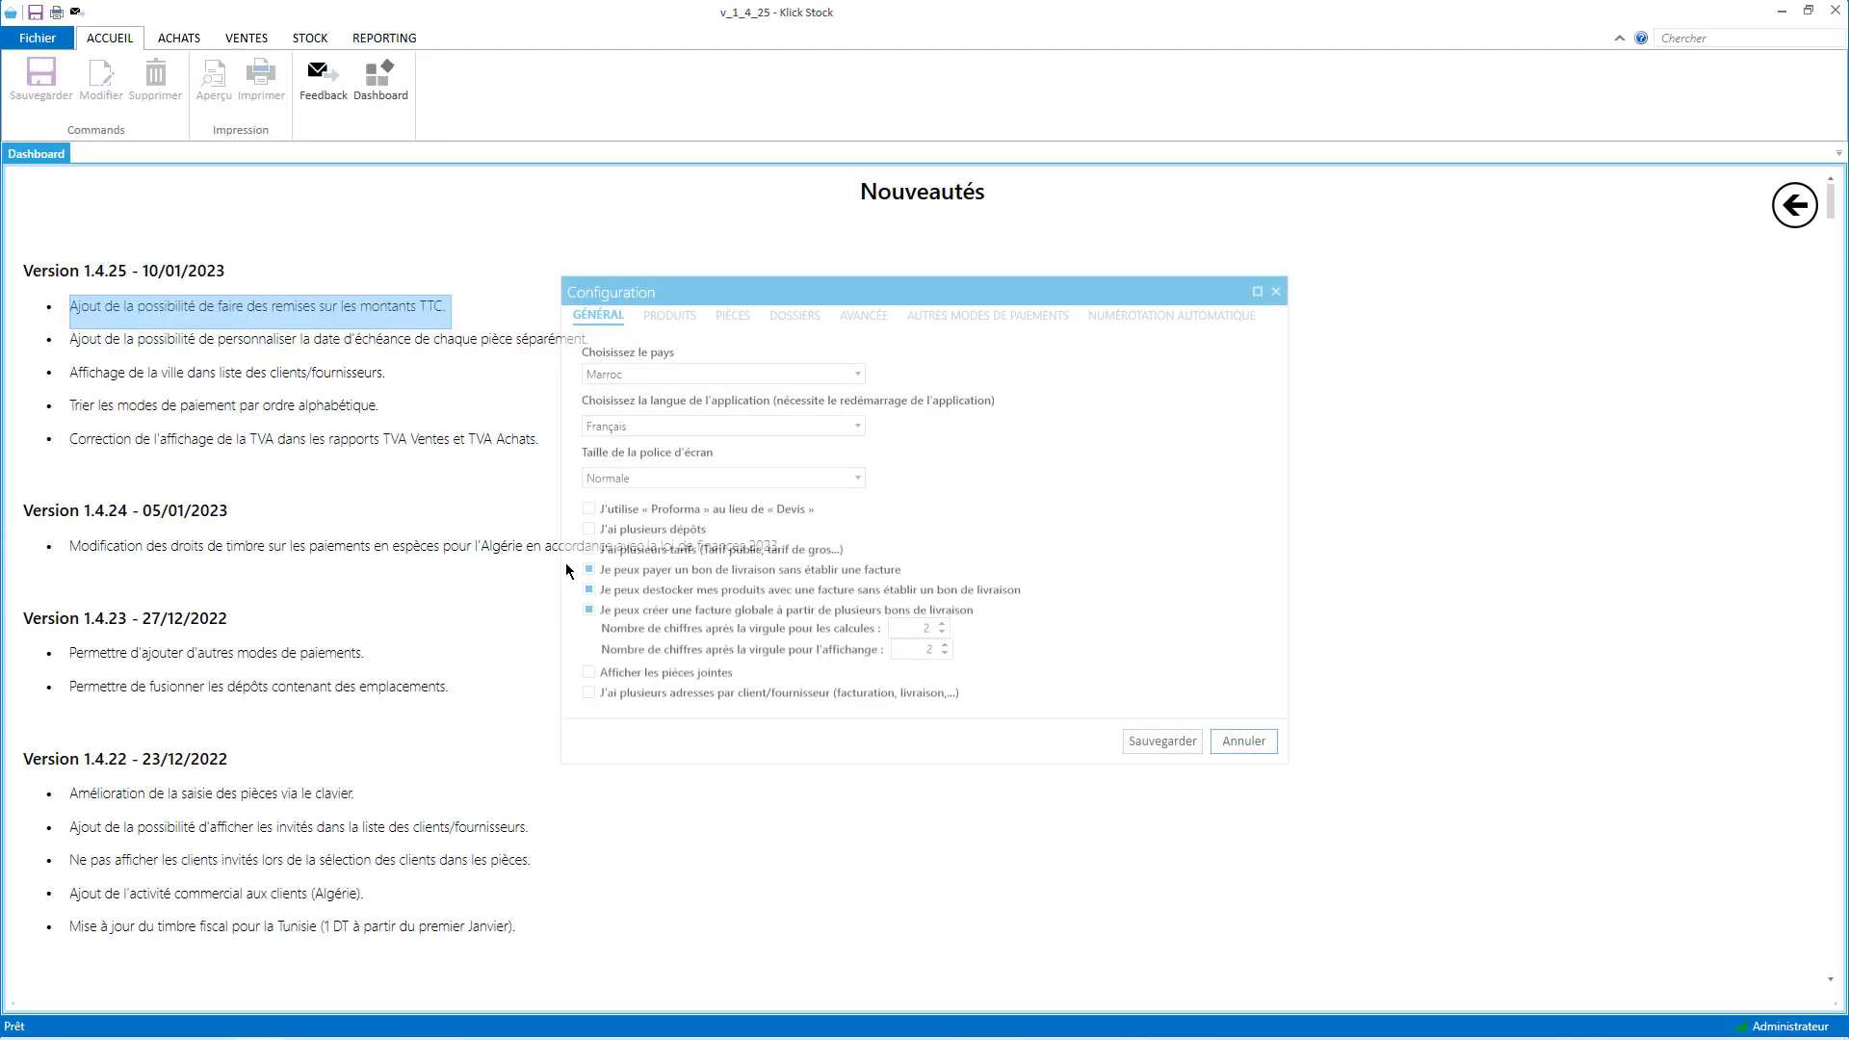
pyautogui.click(732, 318)
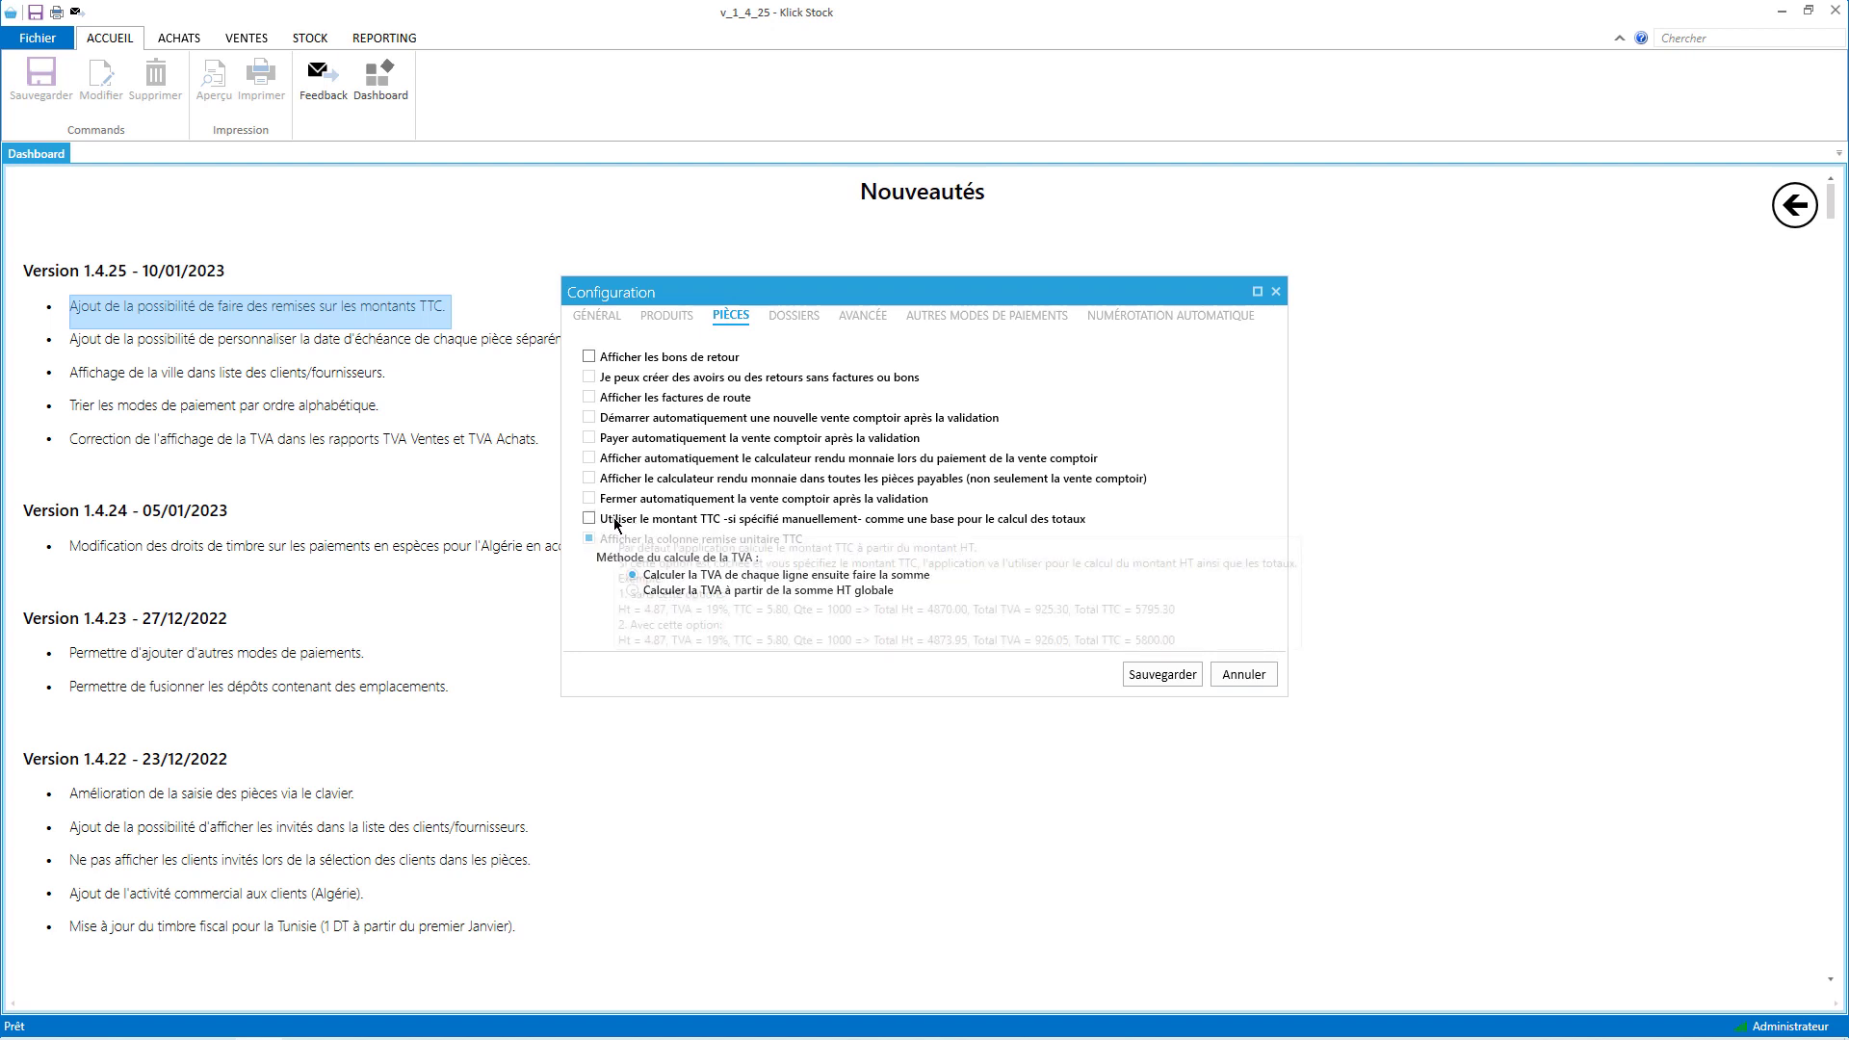
pyautogui.moveTo(615, 521)
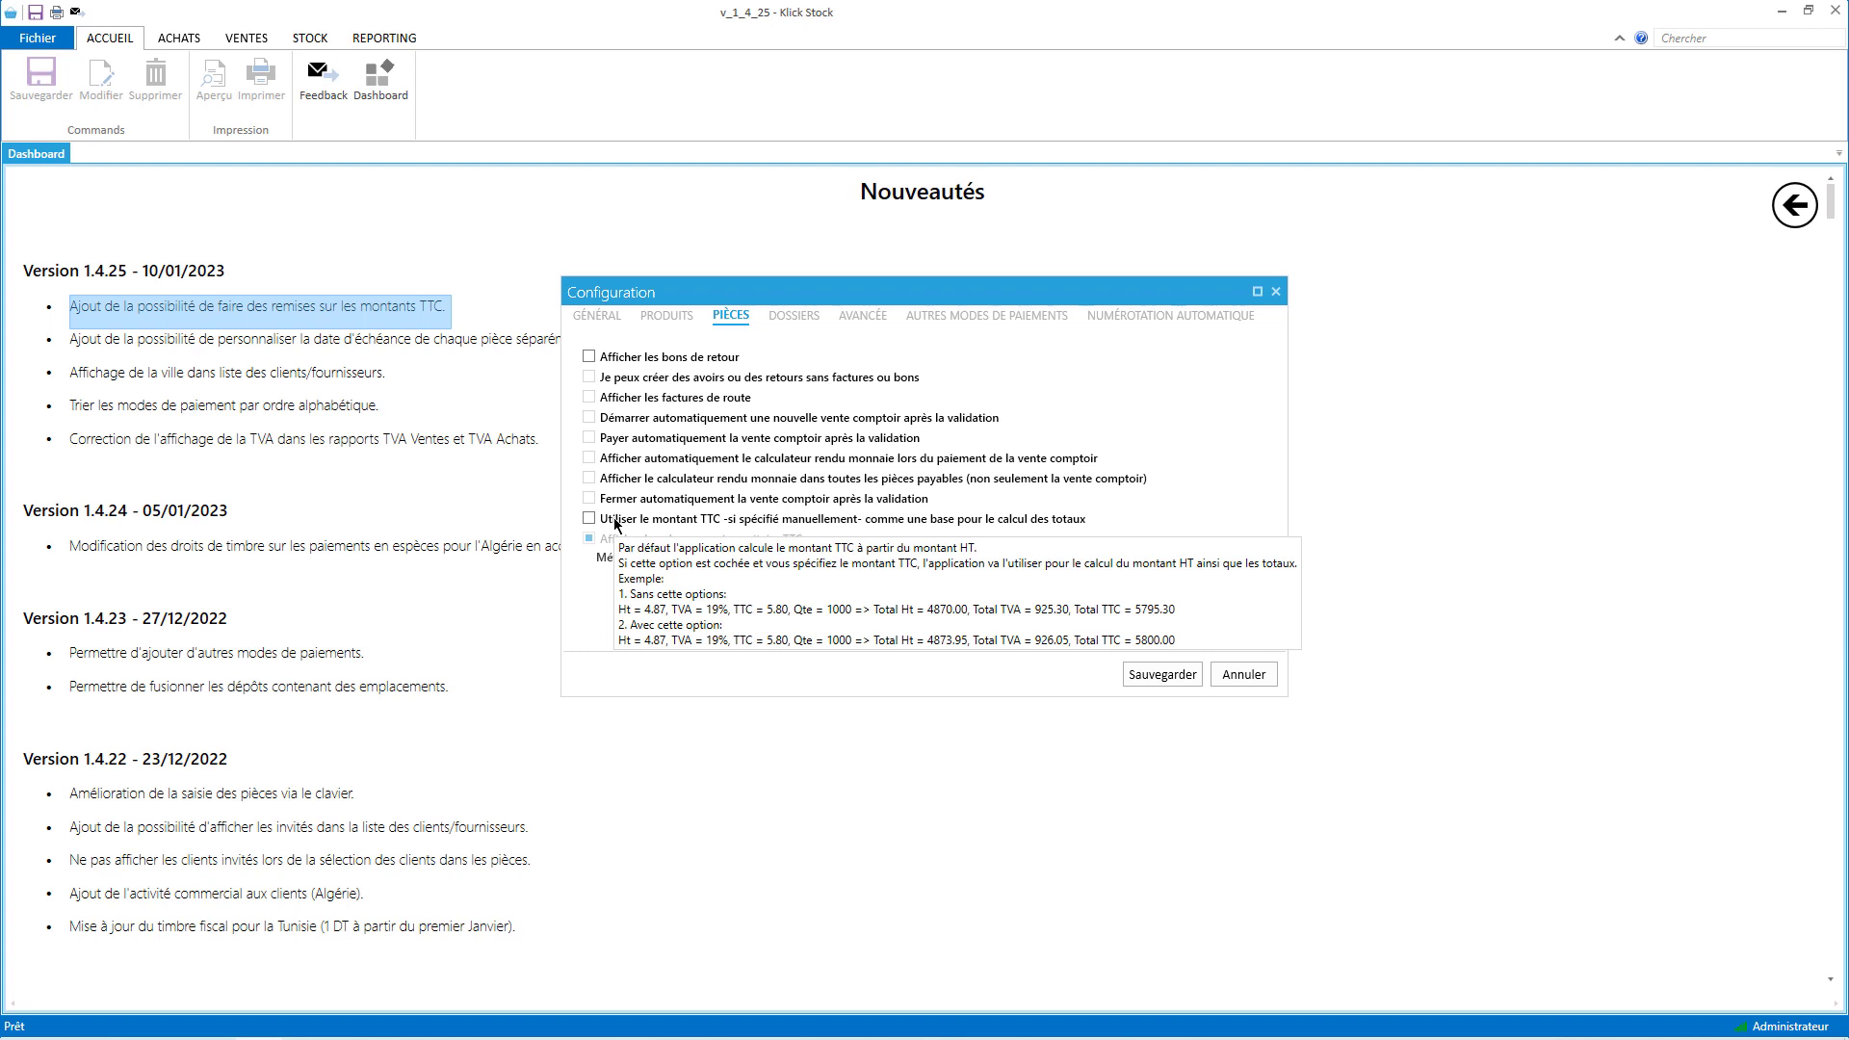
pyautogui.click(614, 517)
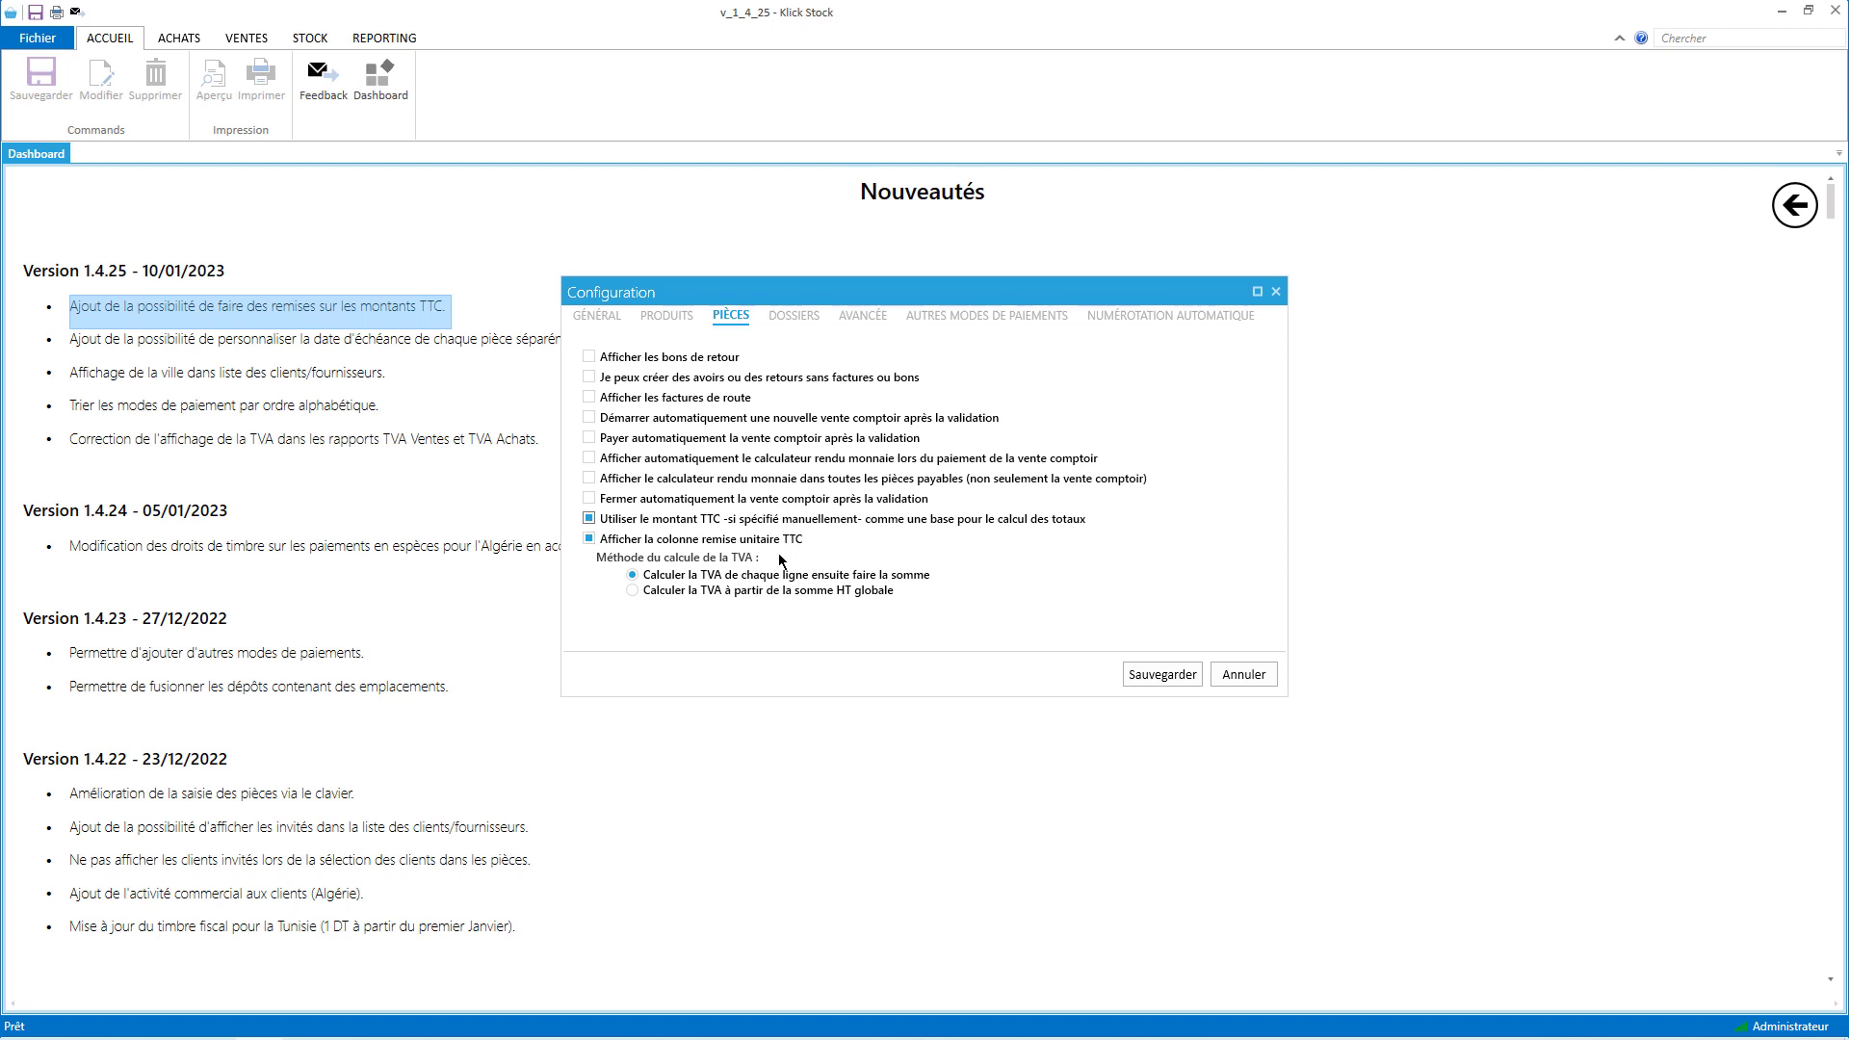
# - Set the number of decimals used for calculations to 4 in the general settings and save the configuration
pyautogui.click(608, 324)
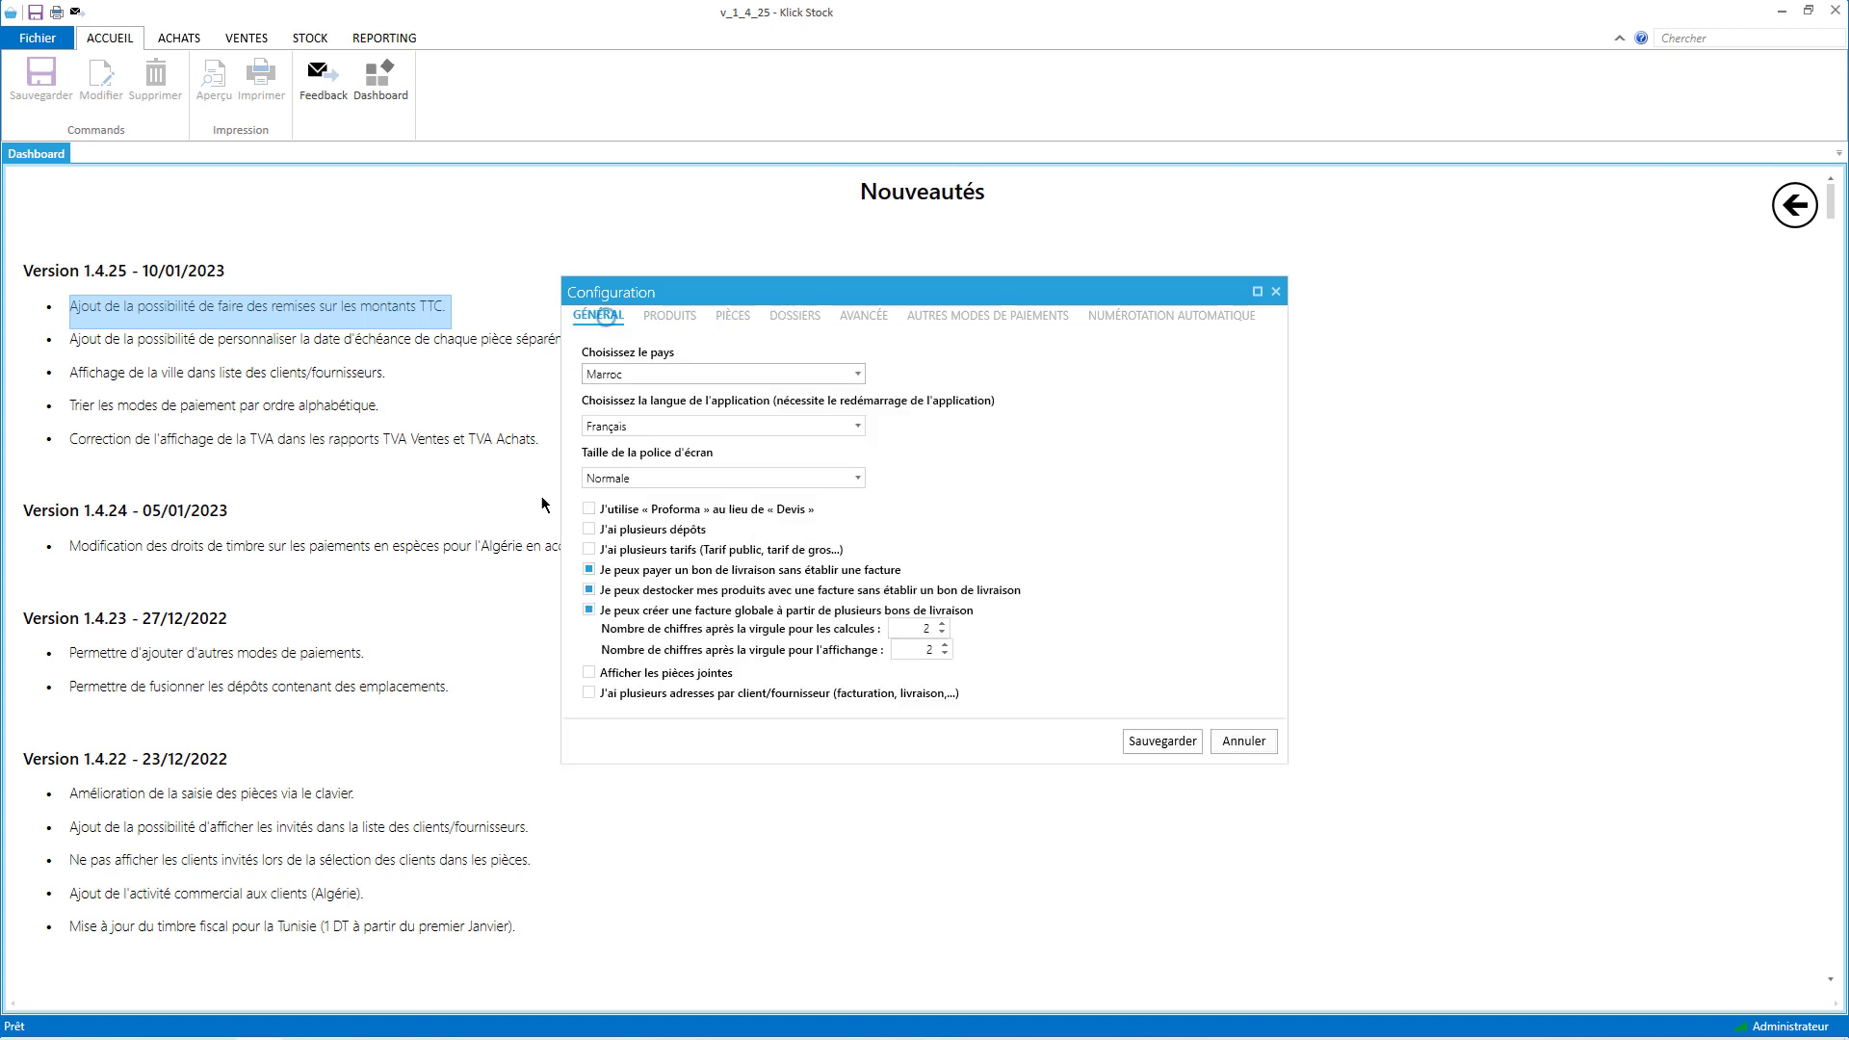
pyautogui.click(943, 624)
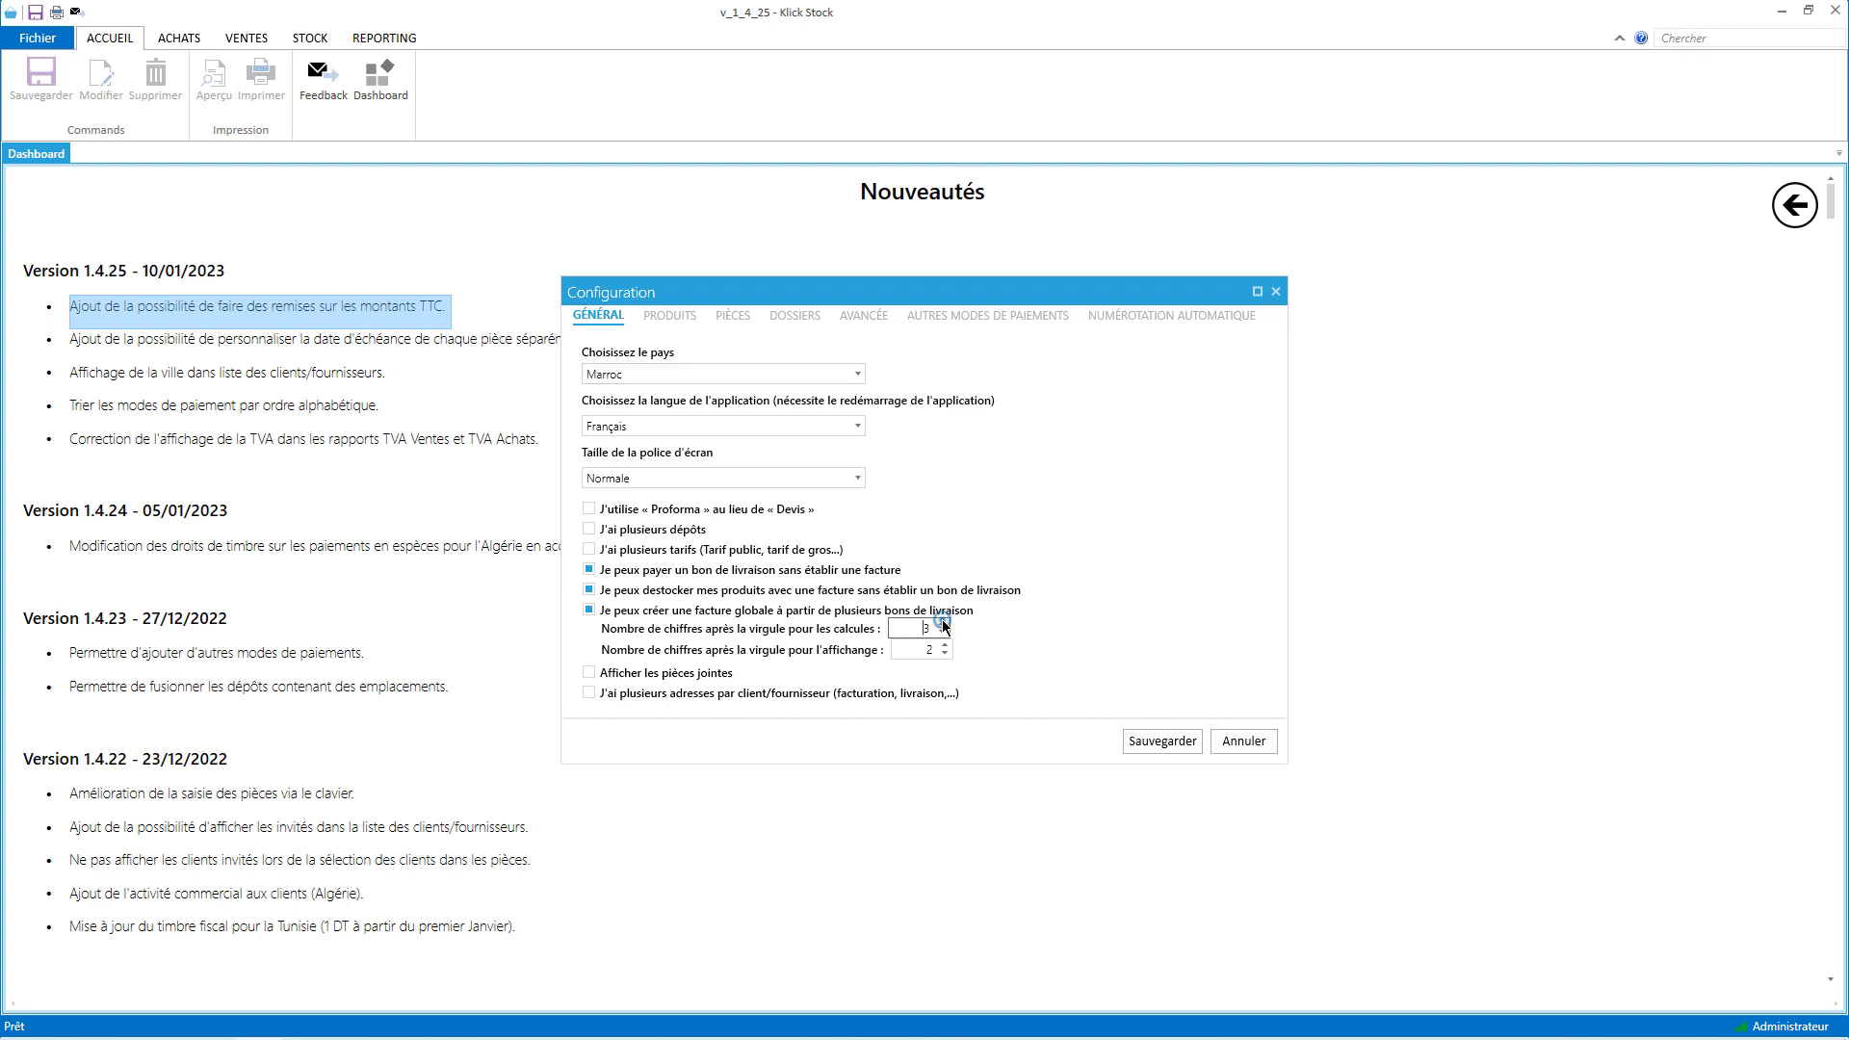
pyautogui.click(943, 624)
pyautogui.click(1161, 742)
# - Create and save a product labelled Produit 1 with 14% TVA and a TTC selling price of 300
pyautogui.click(310, 38)
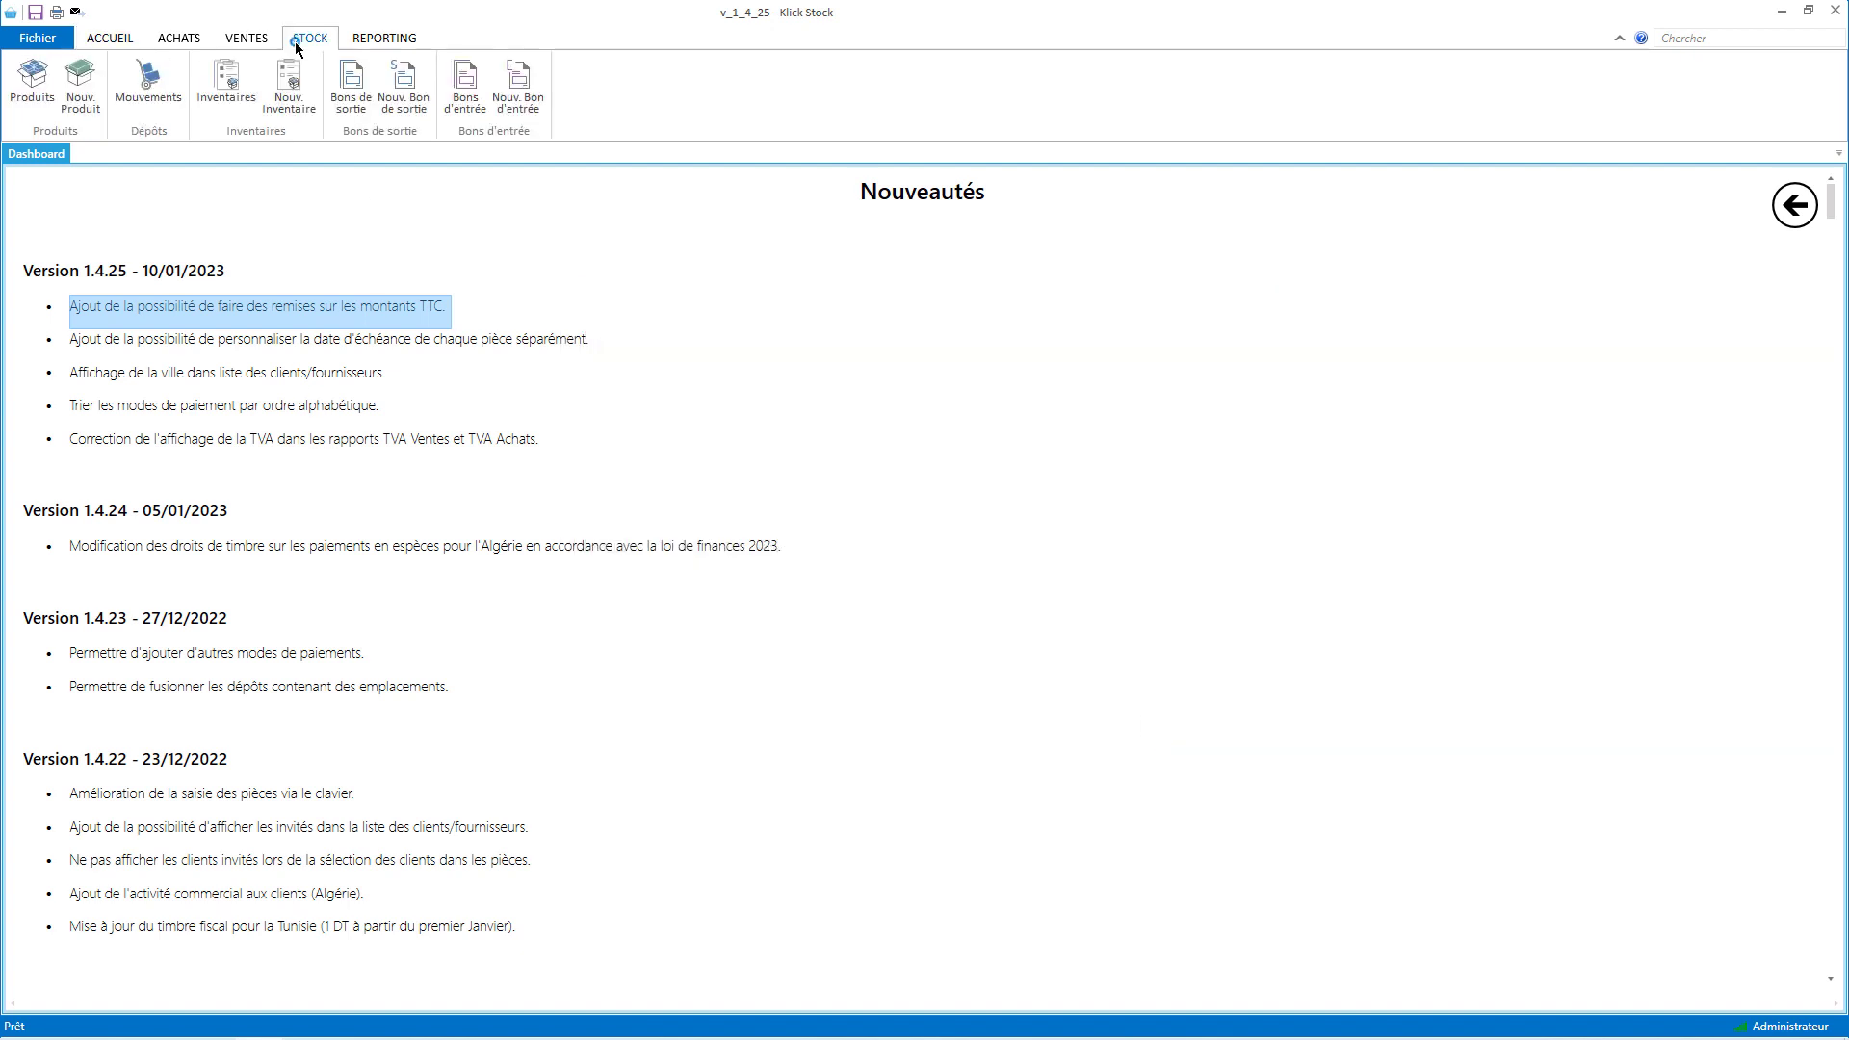
pyautogui.click(79, 79)
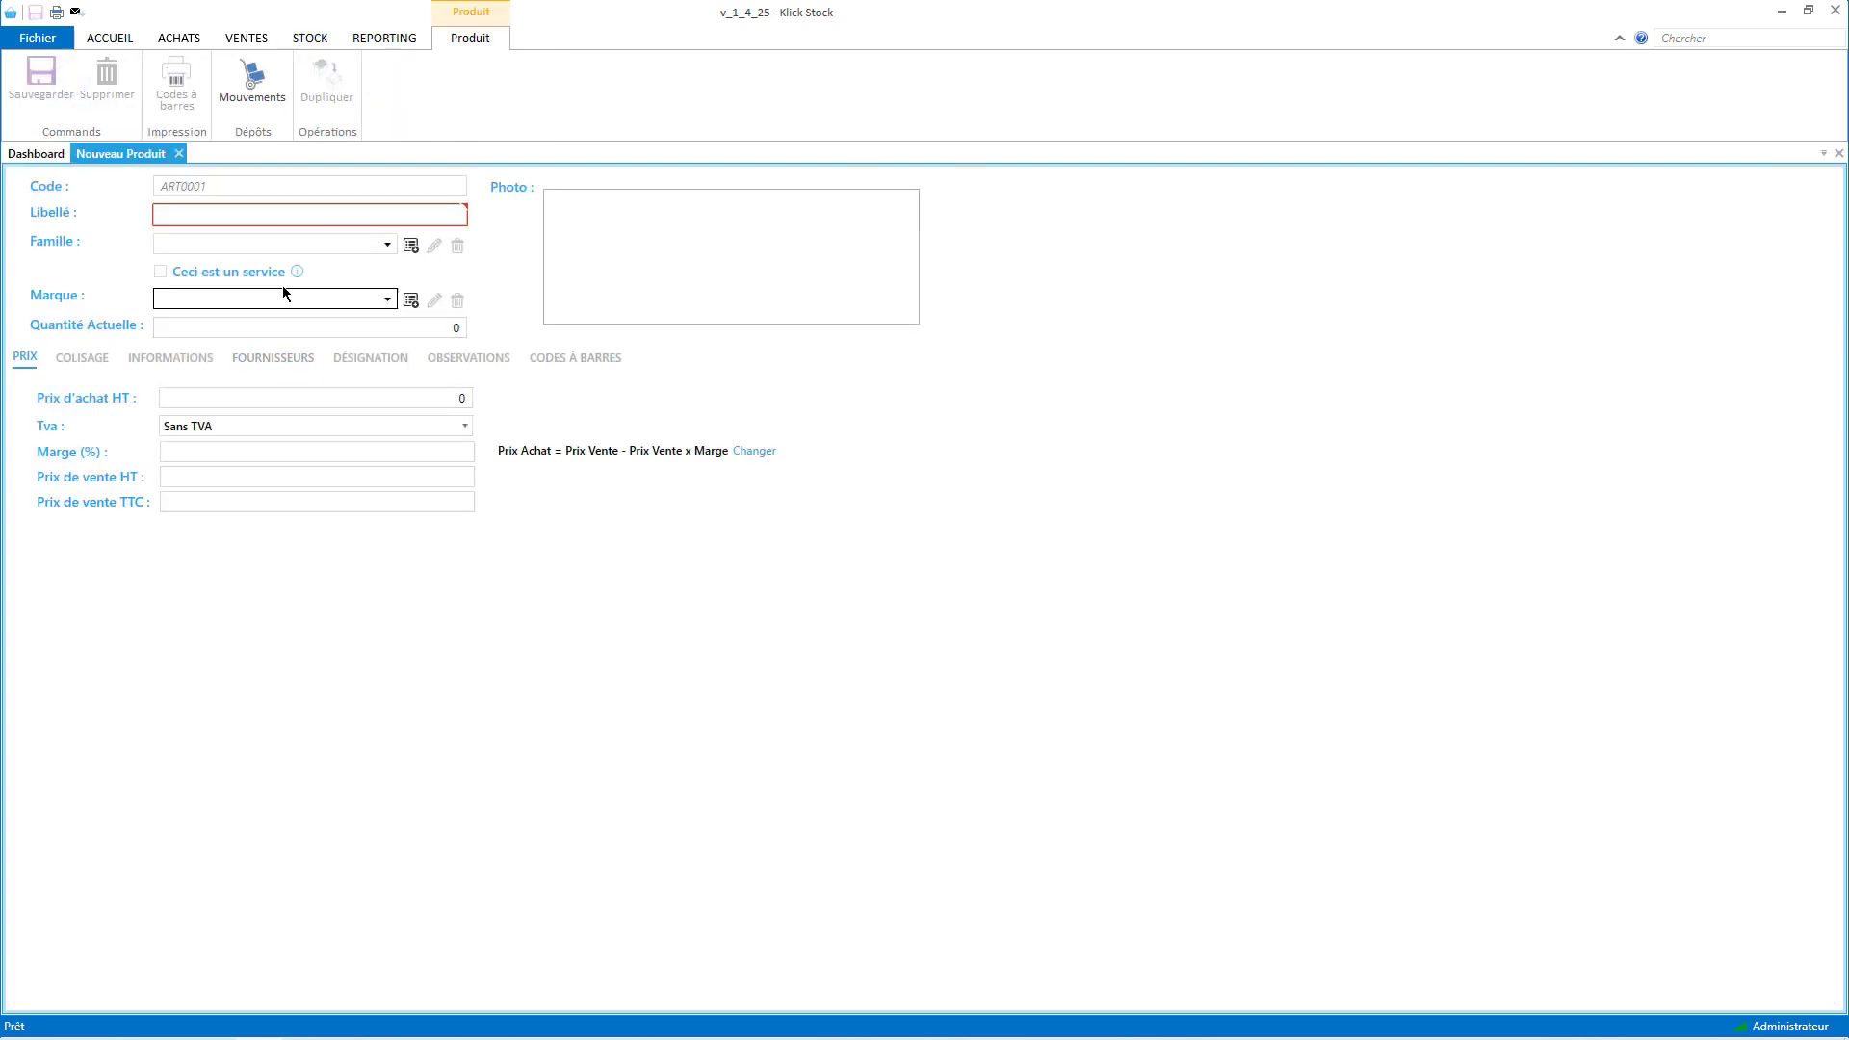
pyautogui.click(277, 214)
pyautogui.write('P')
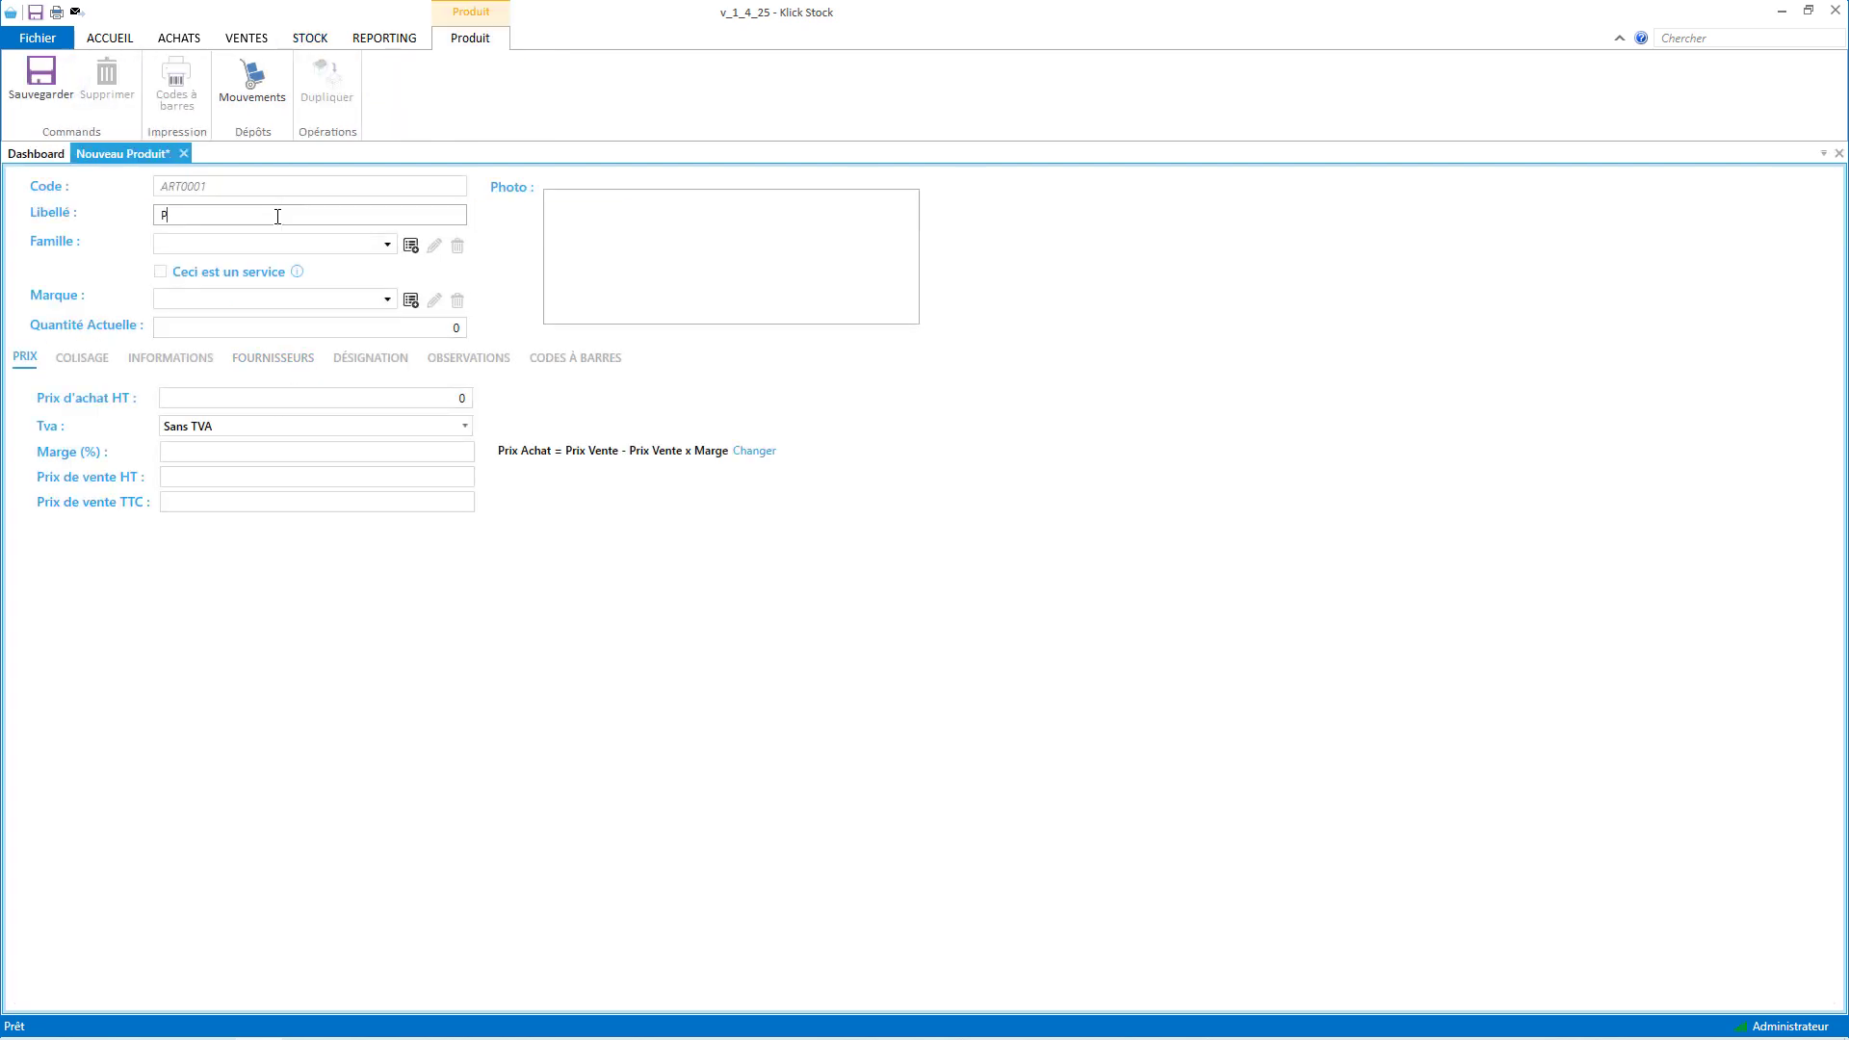
pyautogui.write('roduit 1')
pyautogui.click(333, 506)
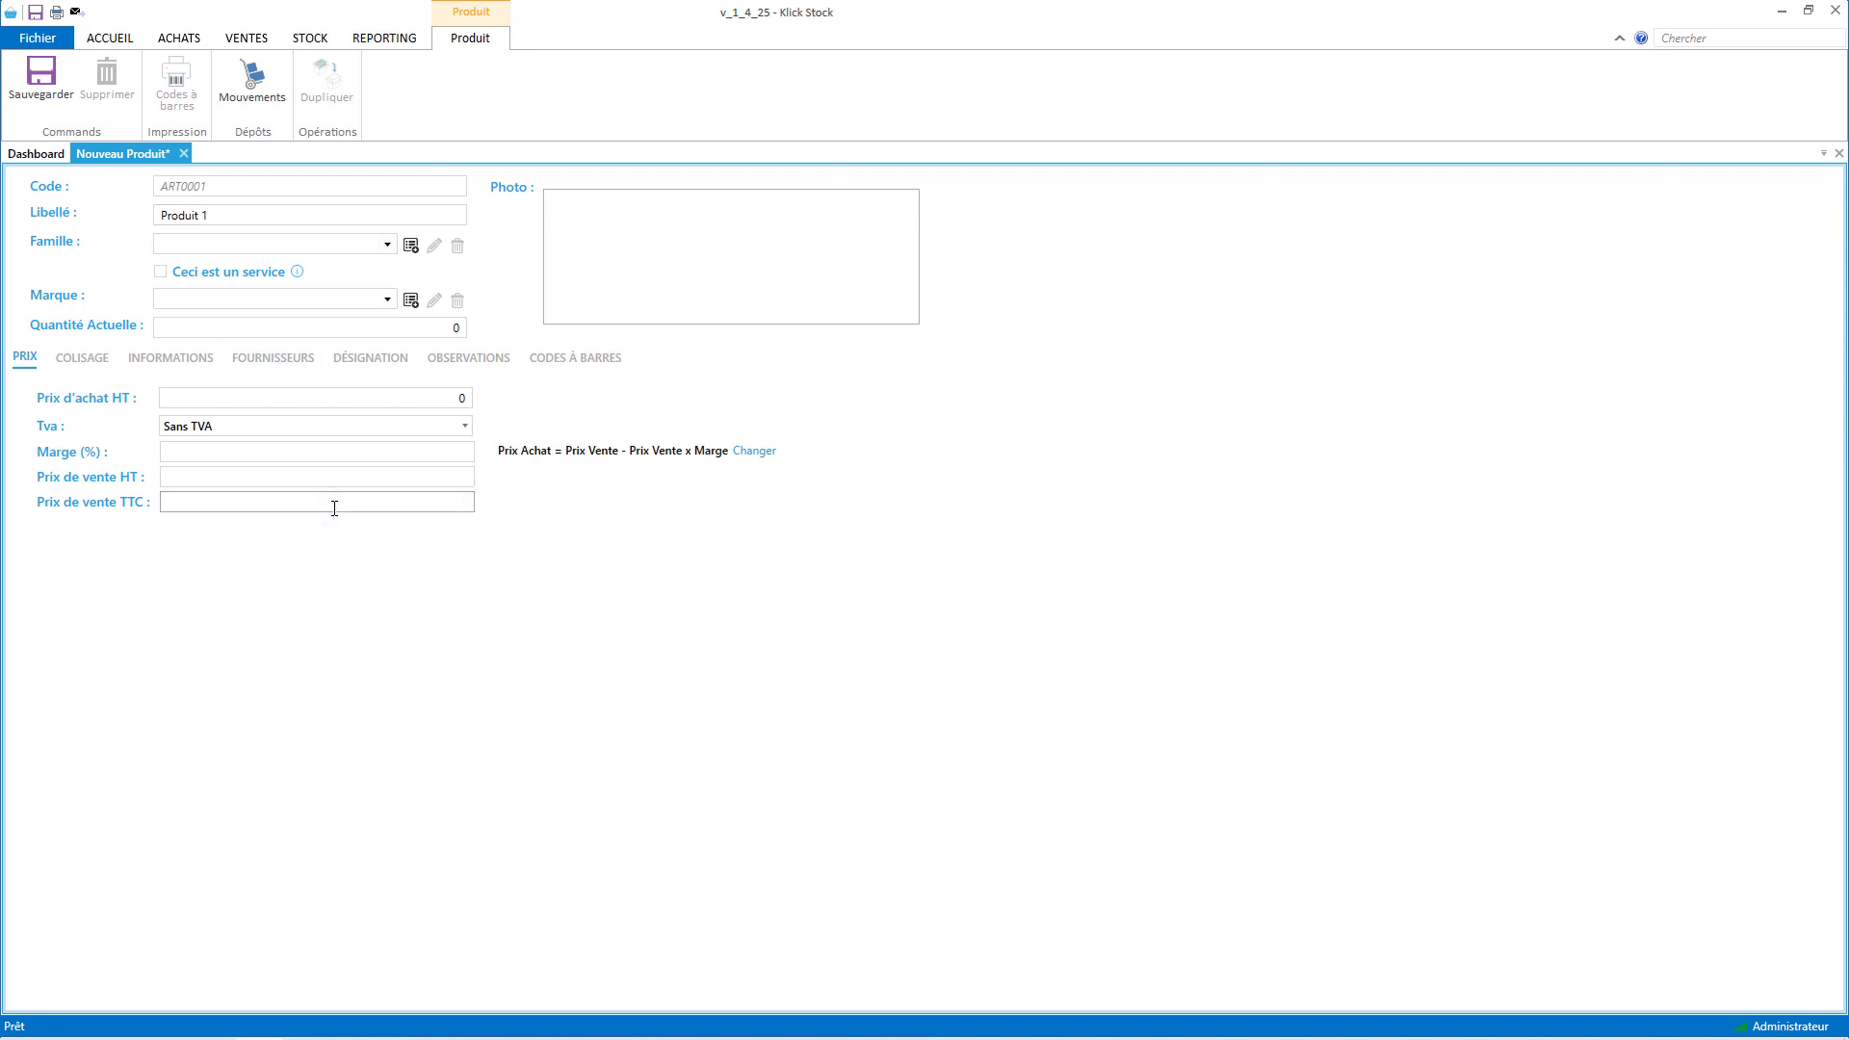
pyautogui.write('300')
pyautogui.click(269, 424)
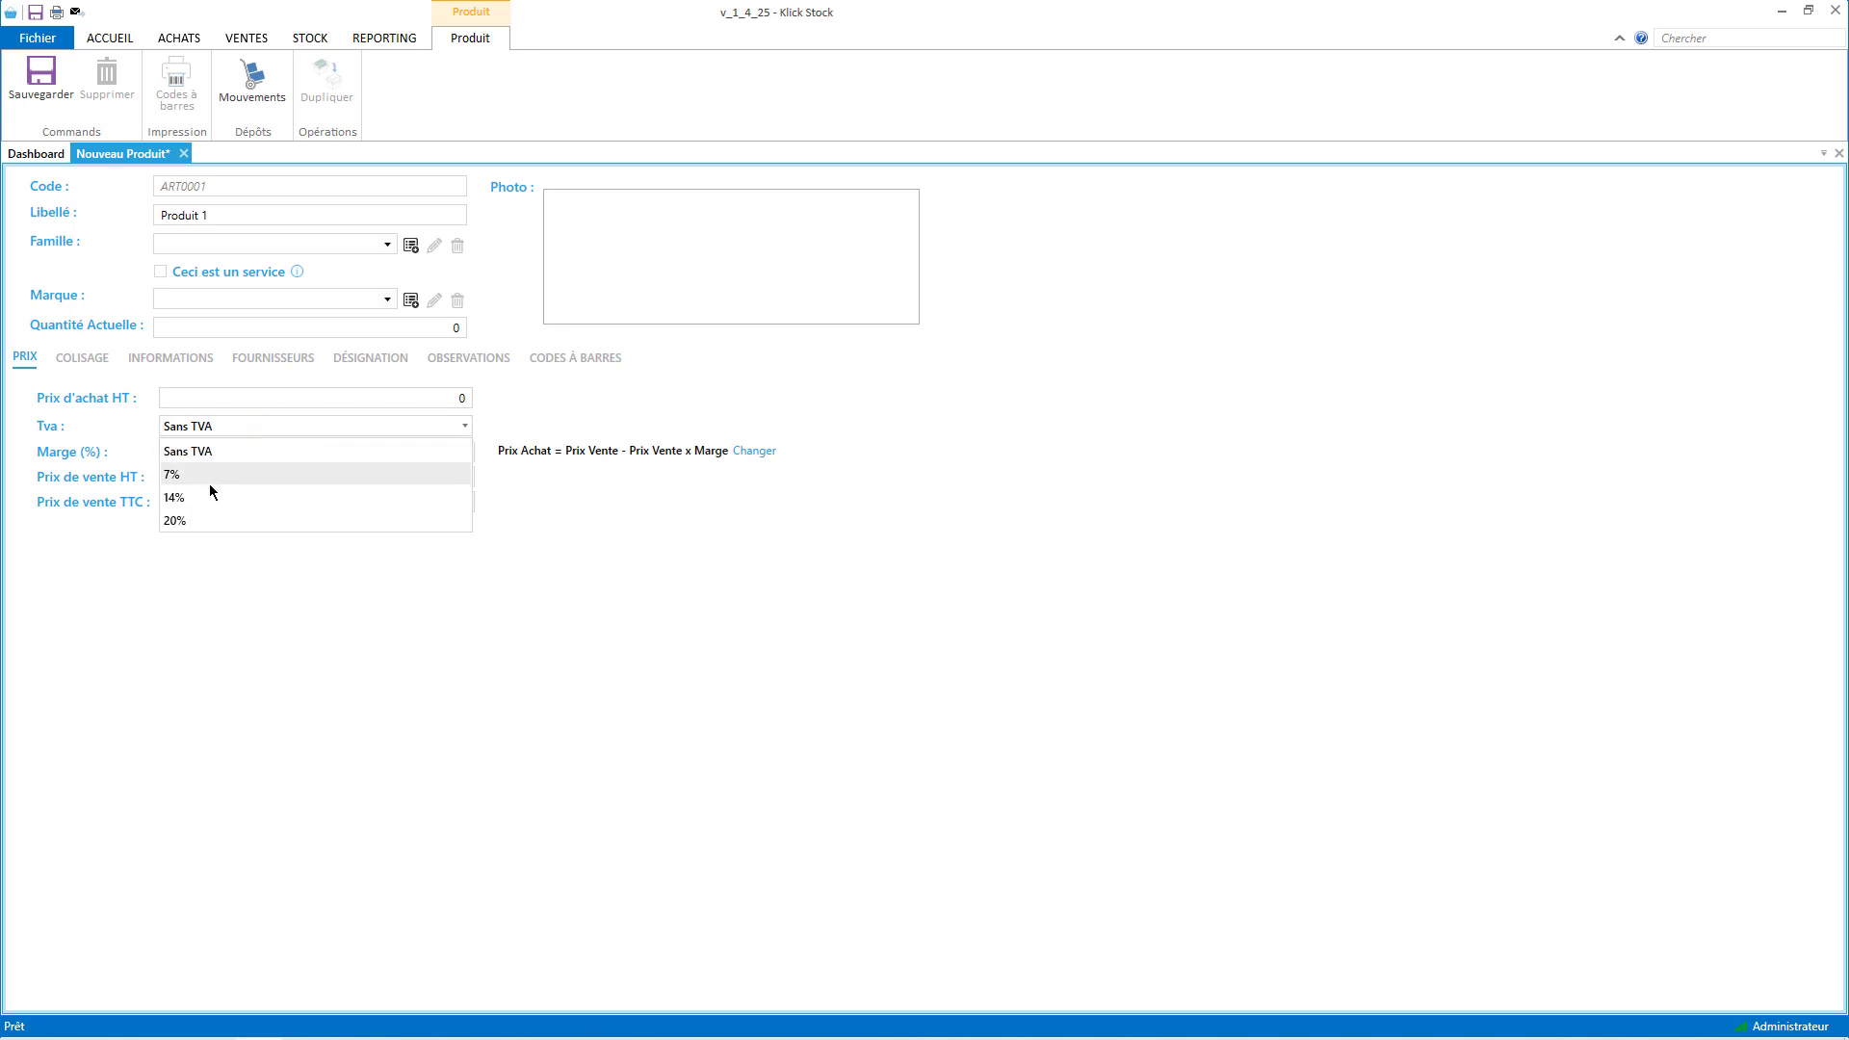
pyautogui.click(206, 494)
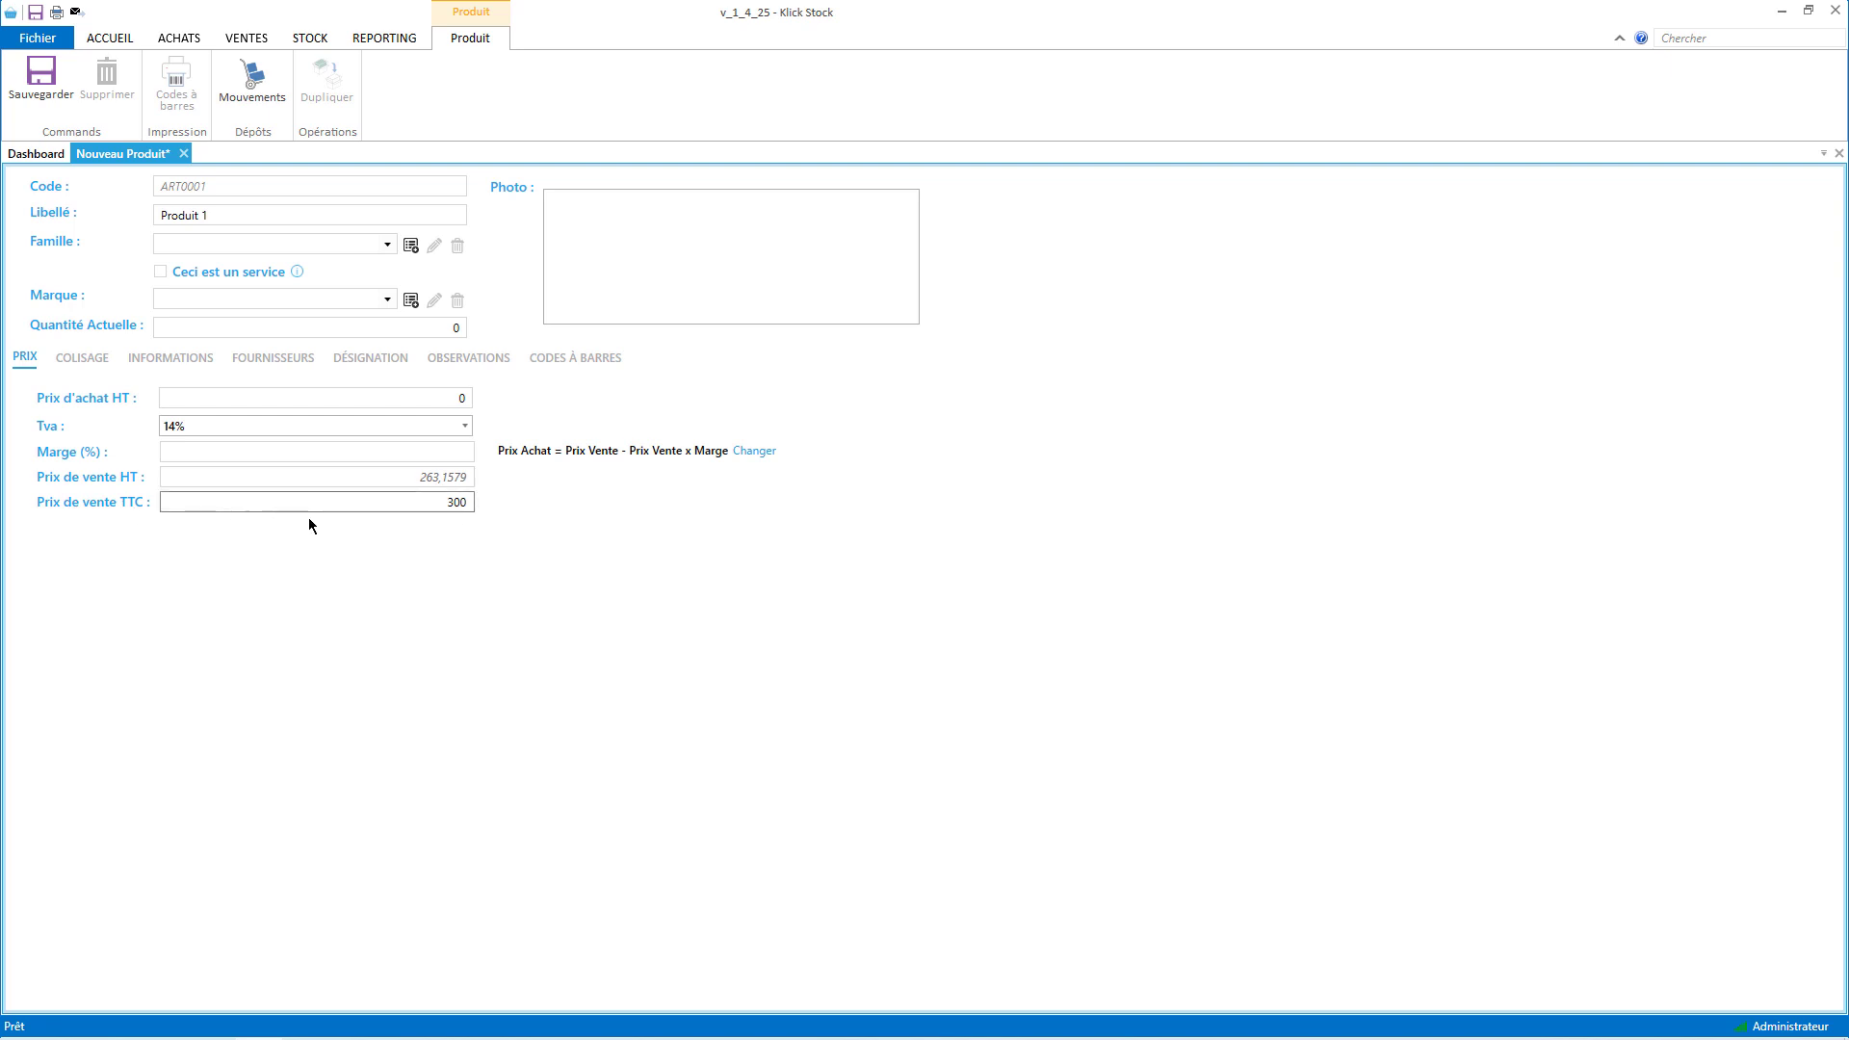
pyautogui.click(30, 88)
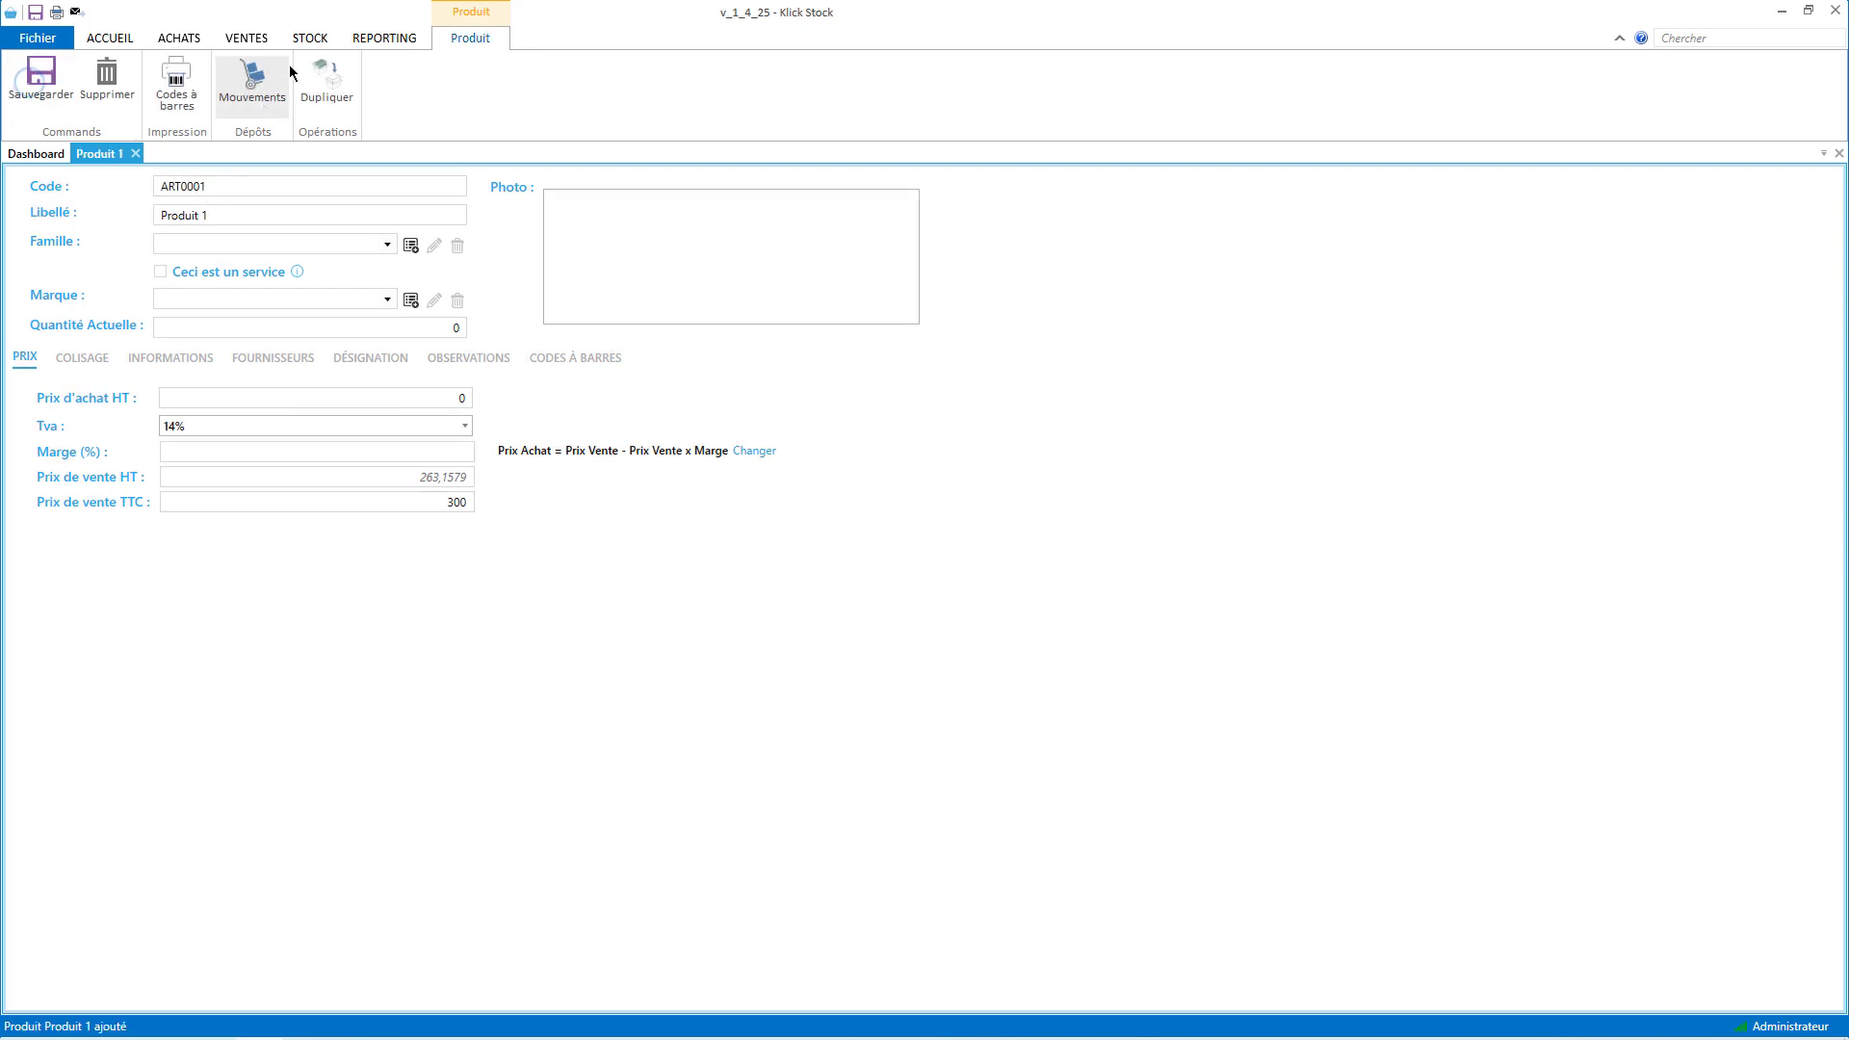
# - Create and save a product labelled Produit 2 with 20% TVA and a TTC selling price of 450
pyautogui.click(311, 39)
pyautogui.click(81, 86)
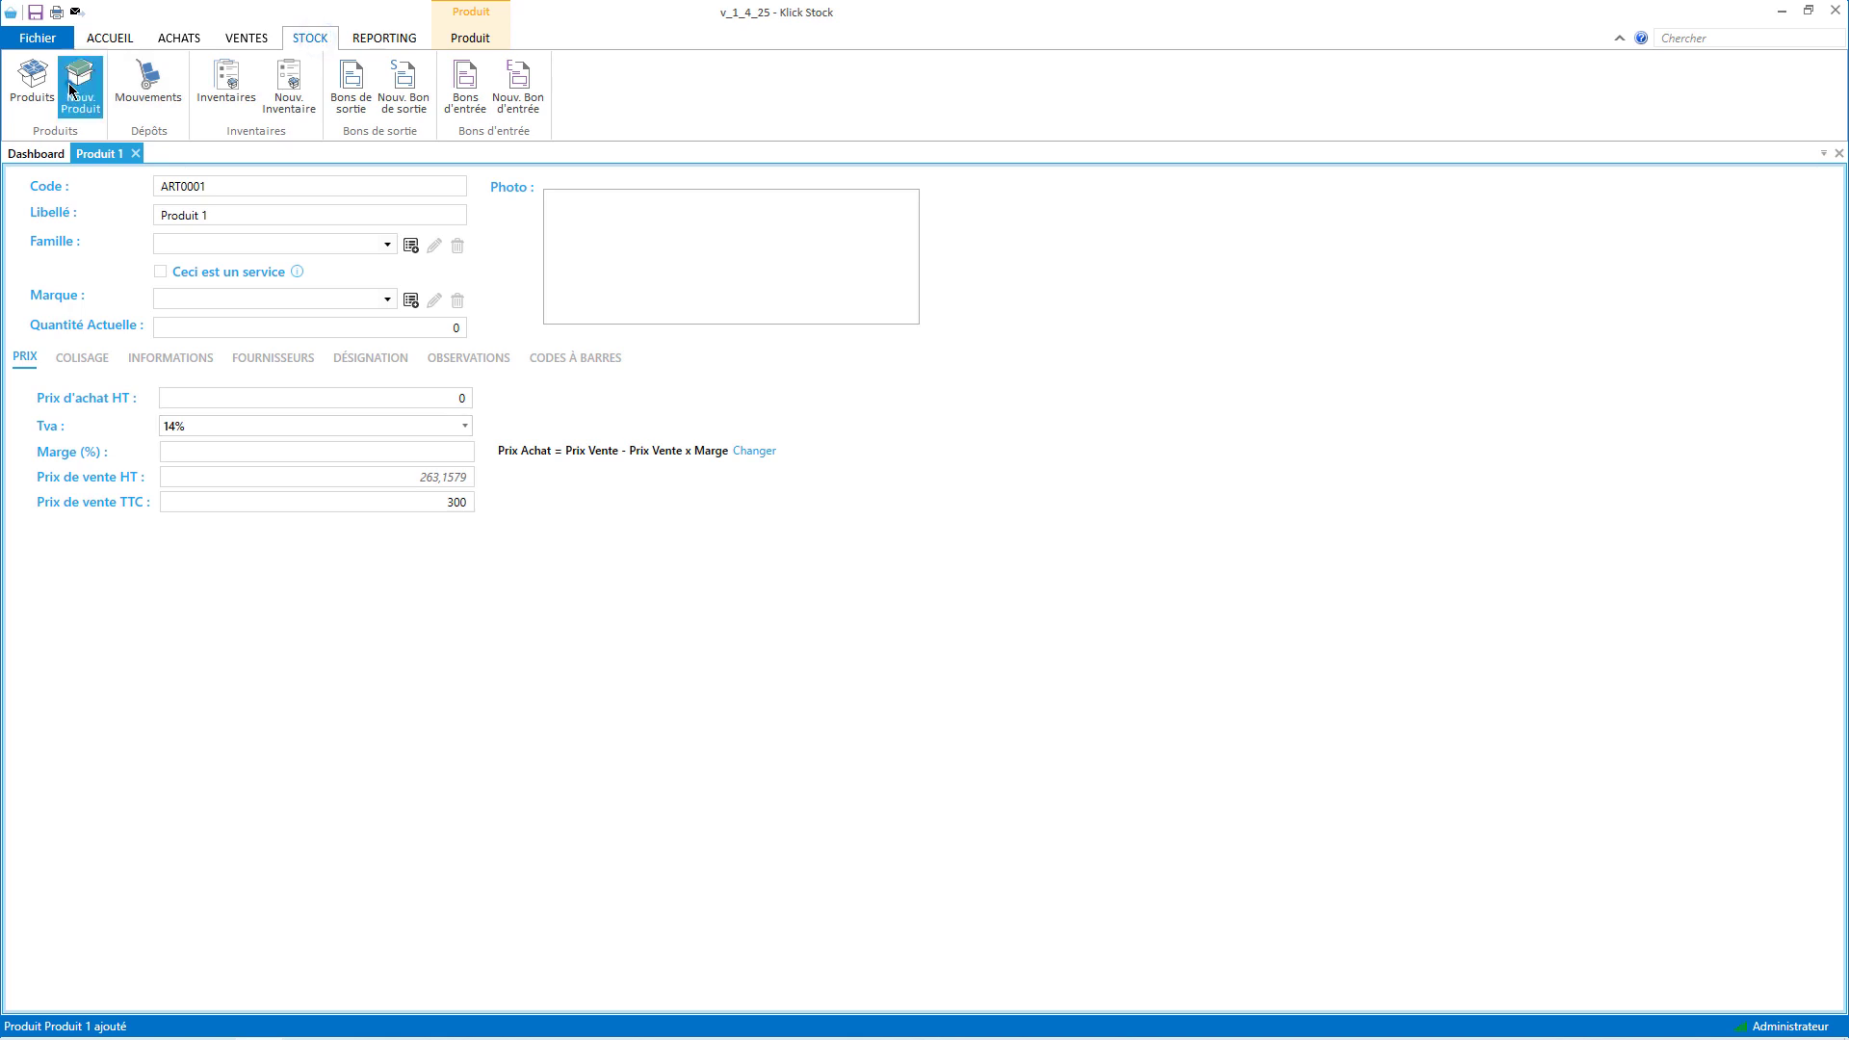
pyautogui.write('P')
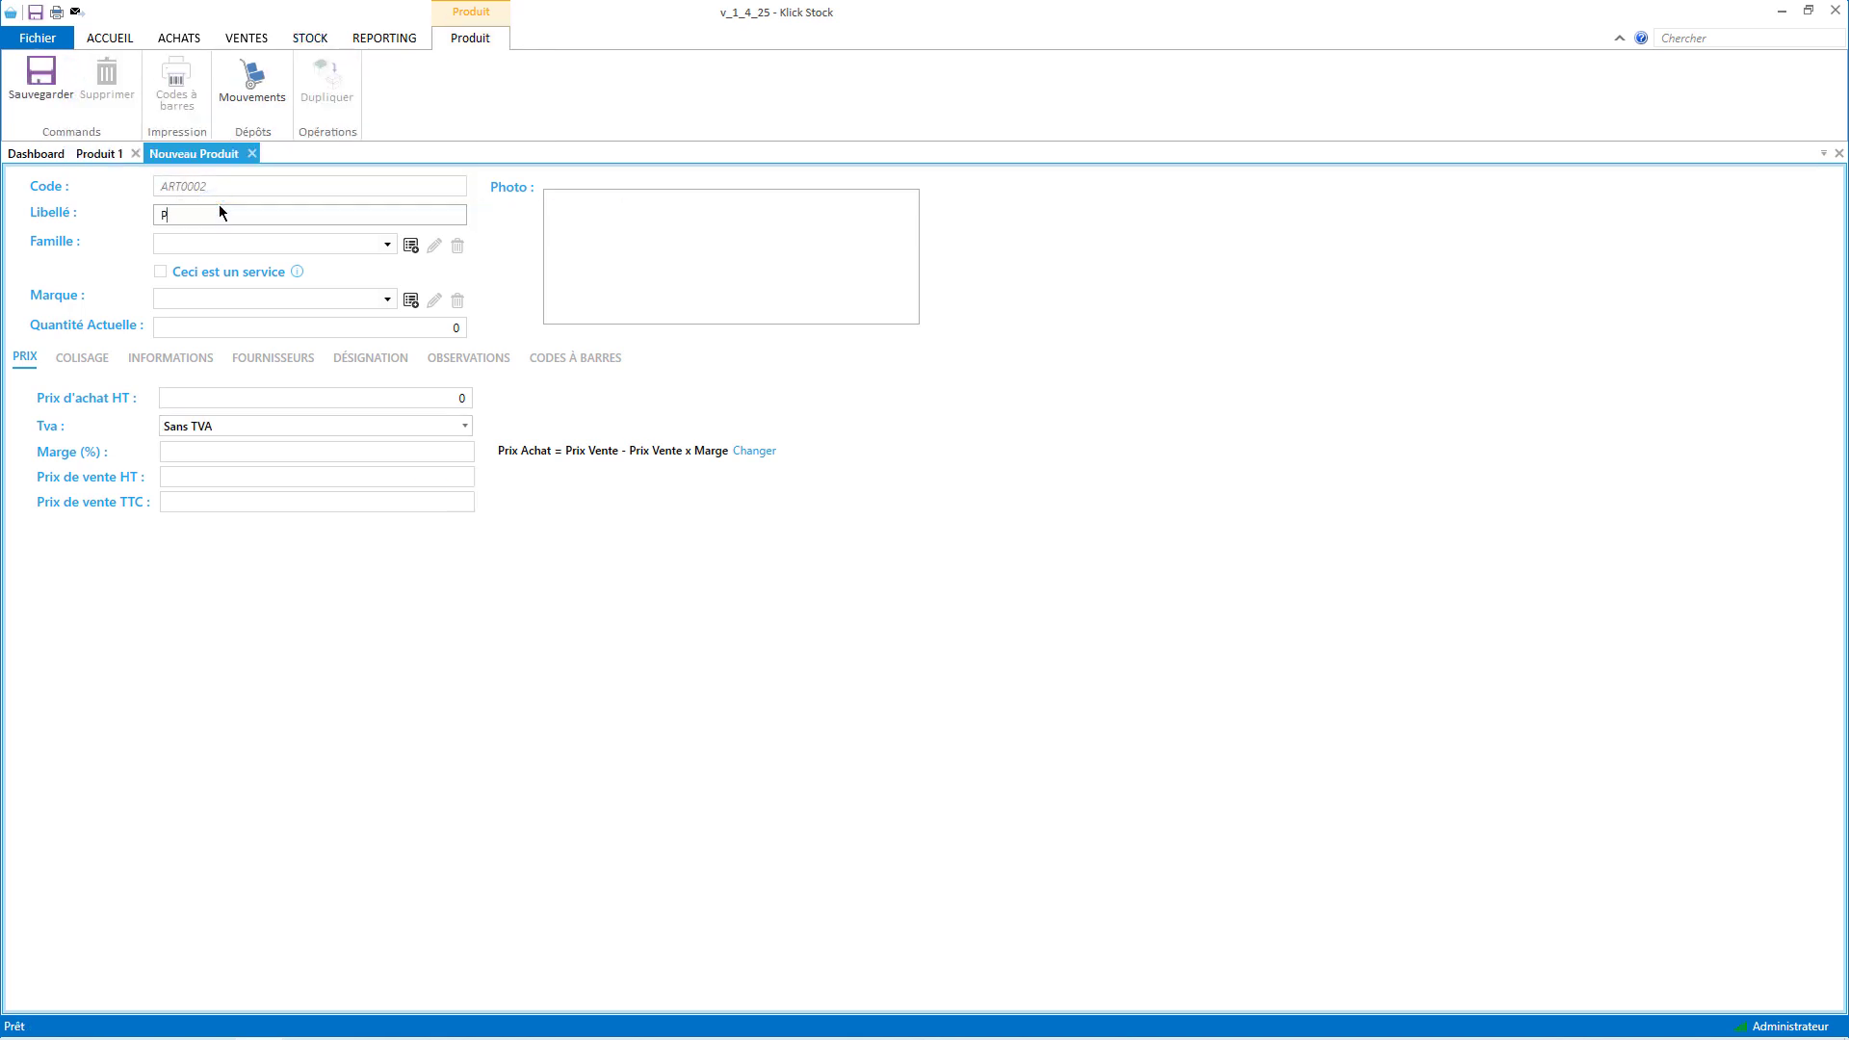
pyautogui.write('roduit 2')
pyautogui.click(198, 426)
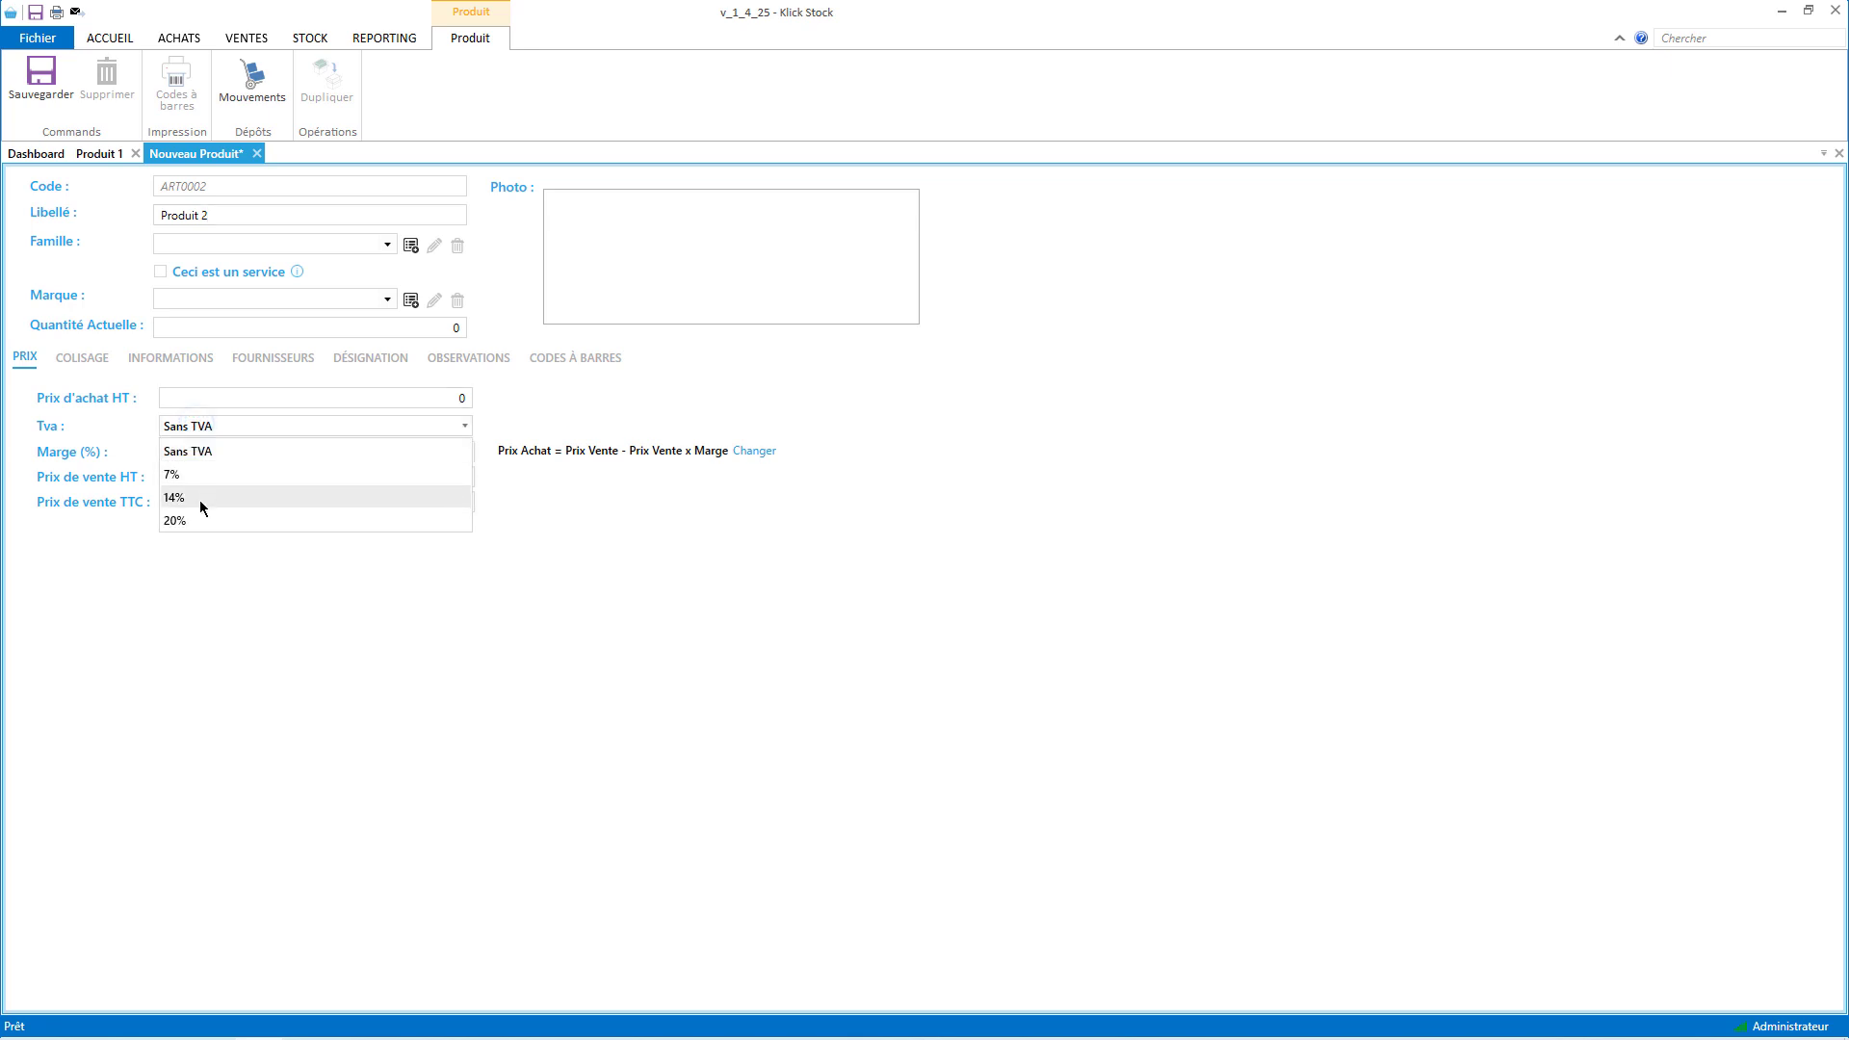
pyautogui.click(197, 512)
pyautogui.click(223, 494)
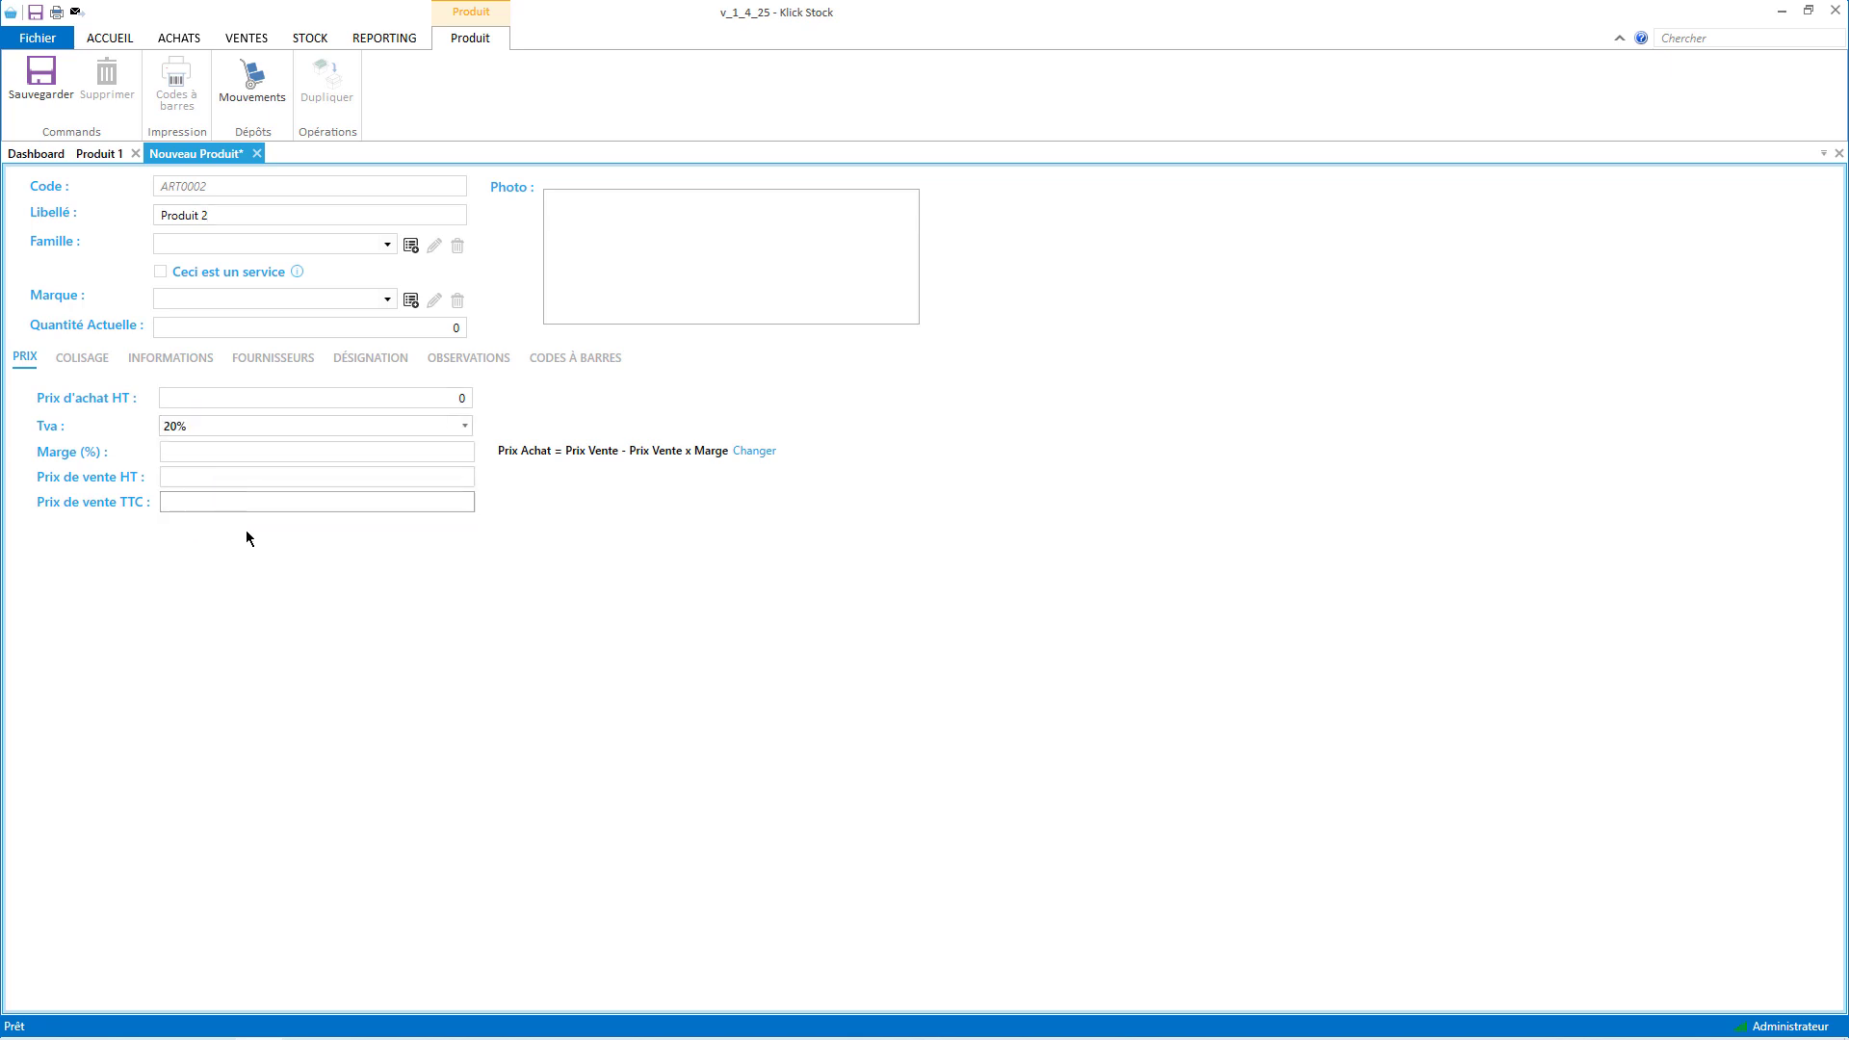
pyautogui.write('450')
pyautogui.hotkey('ctrl', 's')
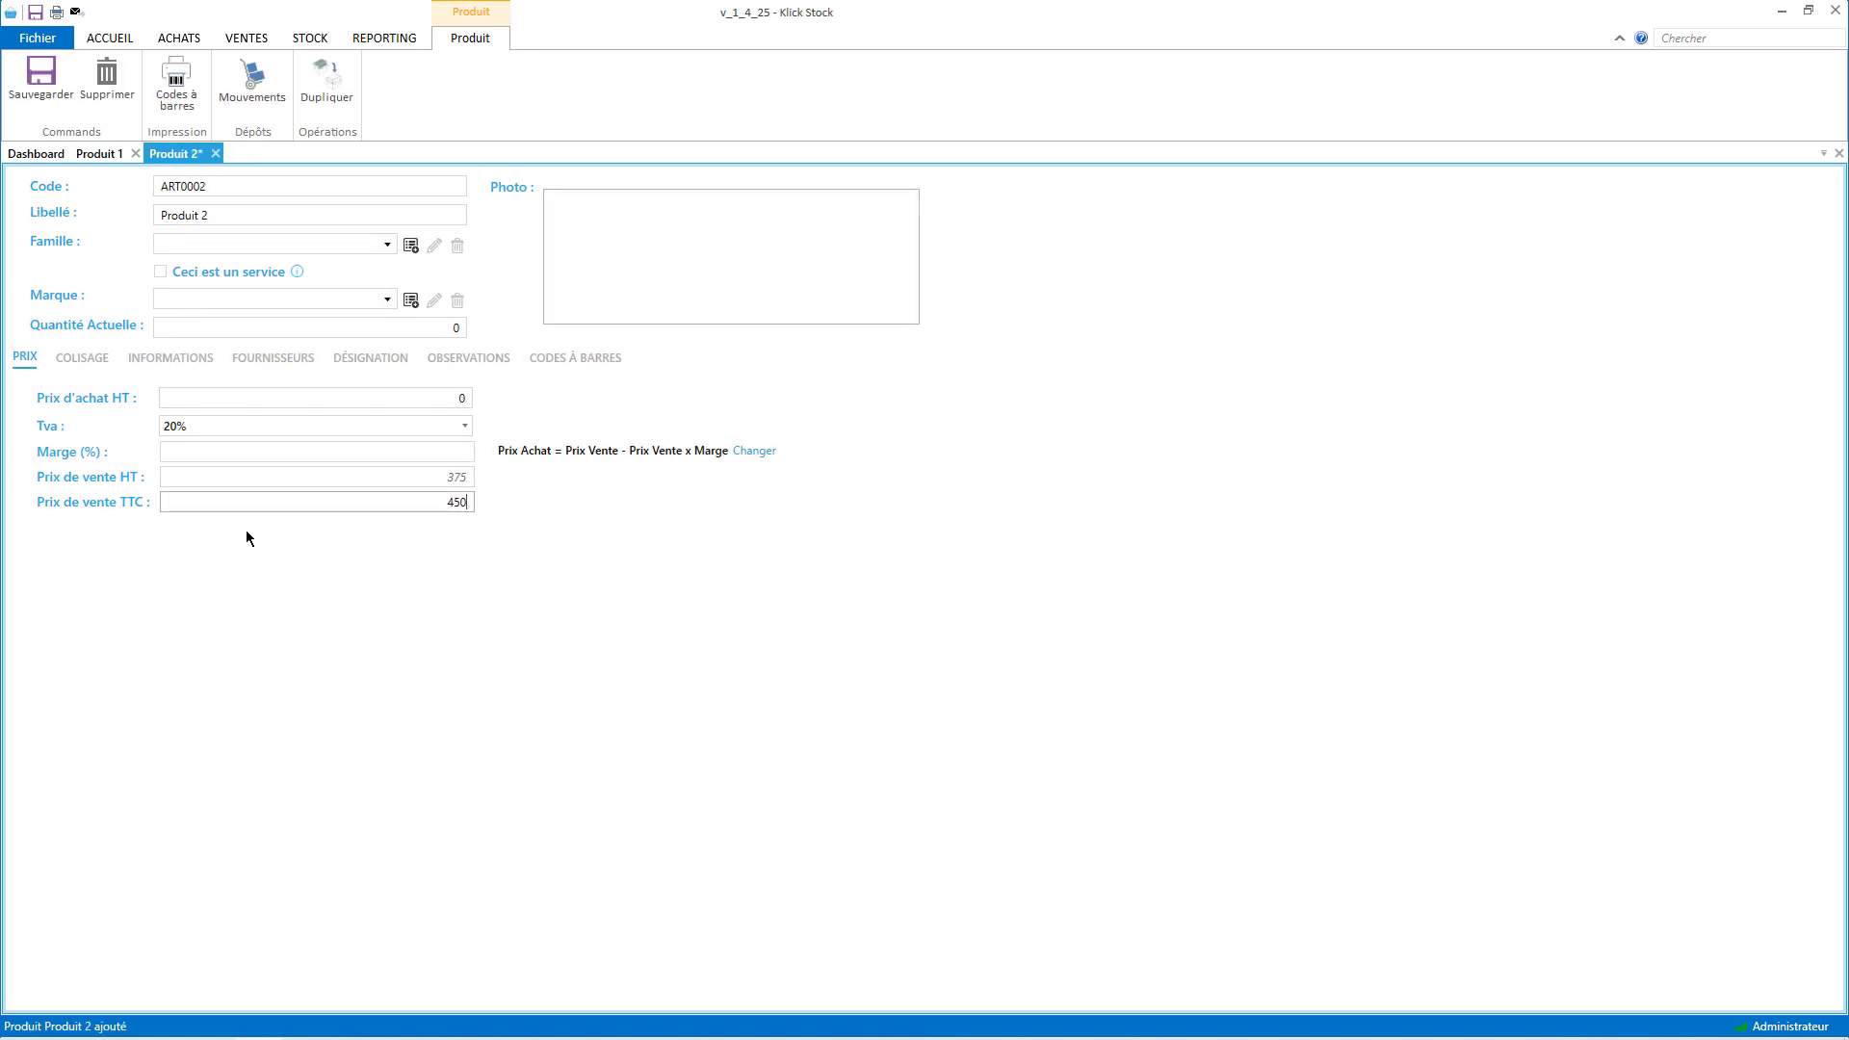
# - Start a new customer invoice with one line each for Produit 1 and Produit 2, using Chèque as the payment method
pyautogui.click(301, 43)
pyautogui.click(252, 40)
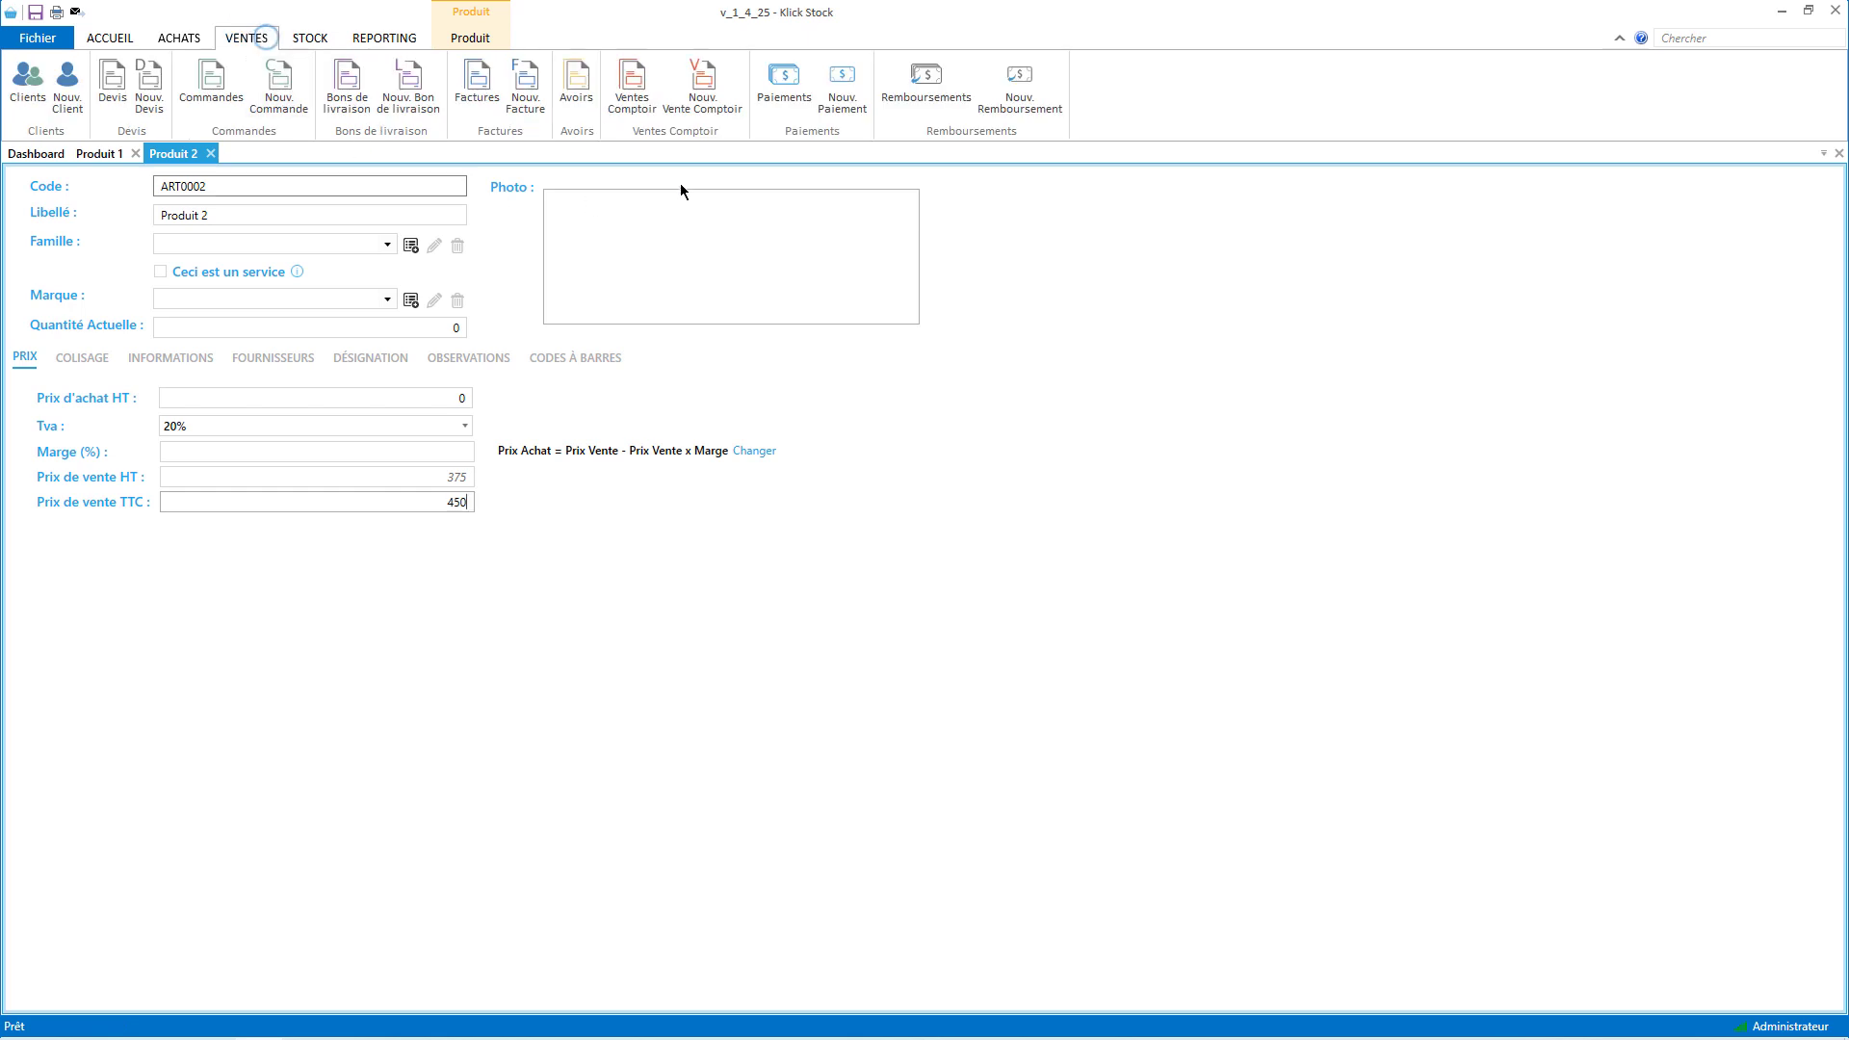
pyautogui.click(541, 104)
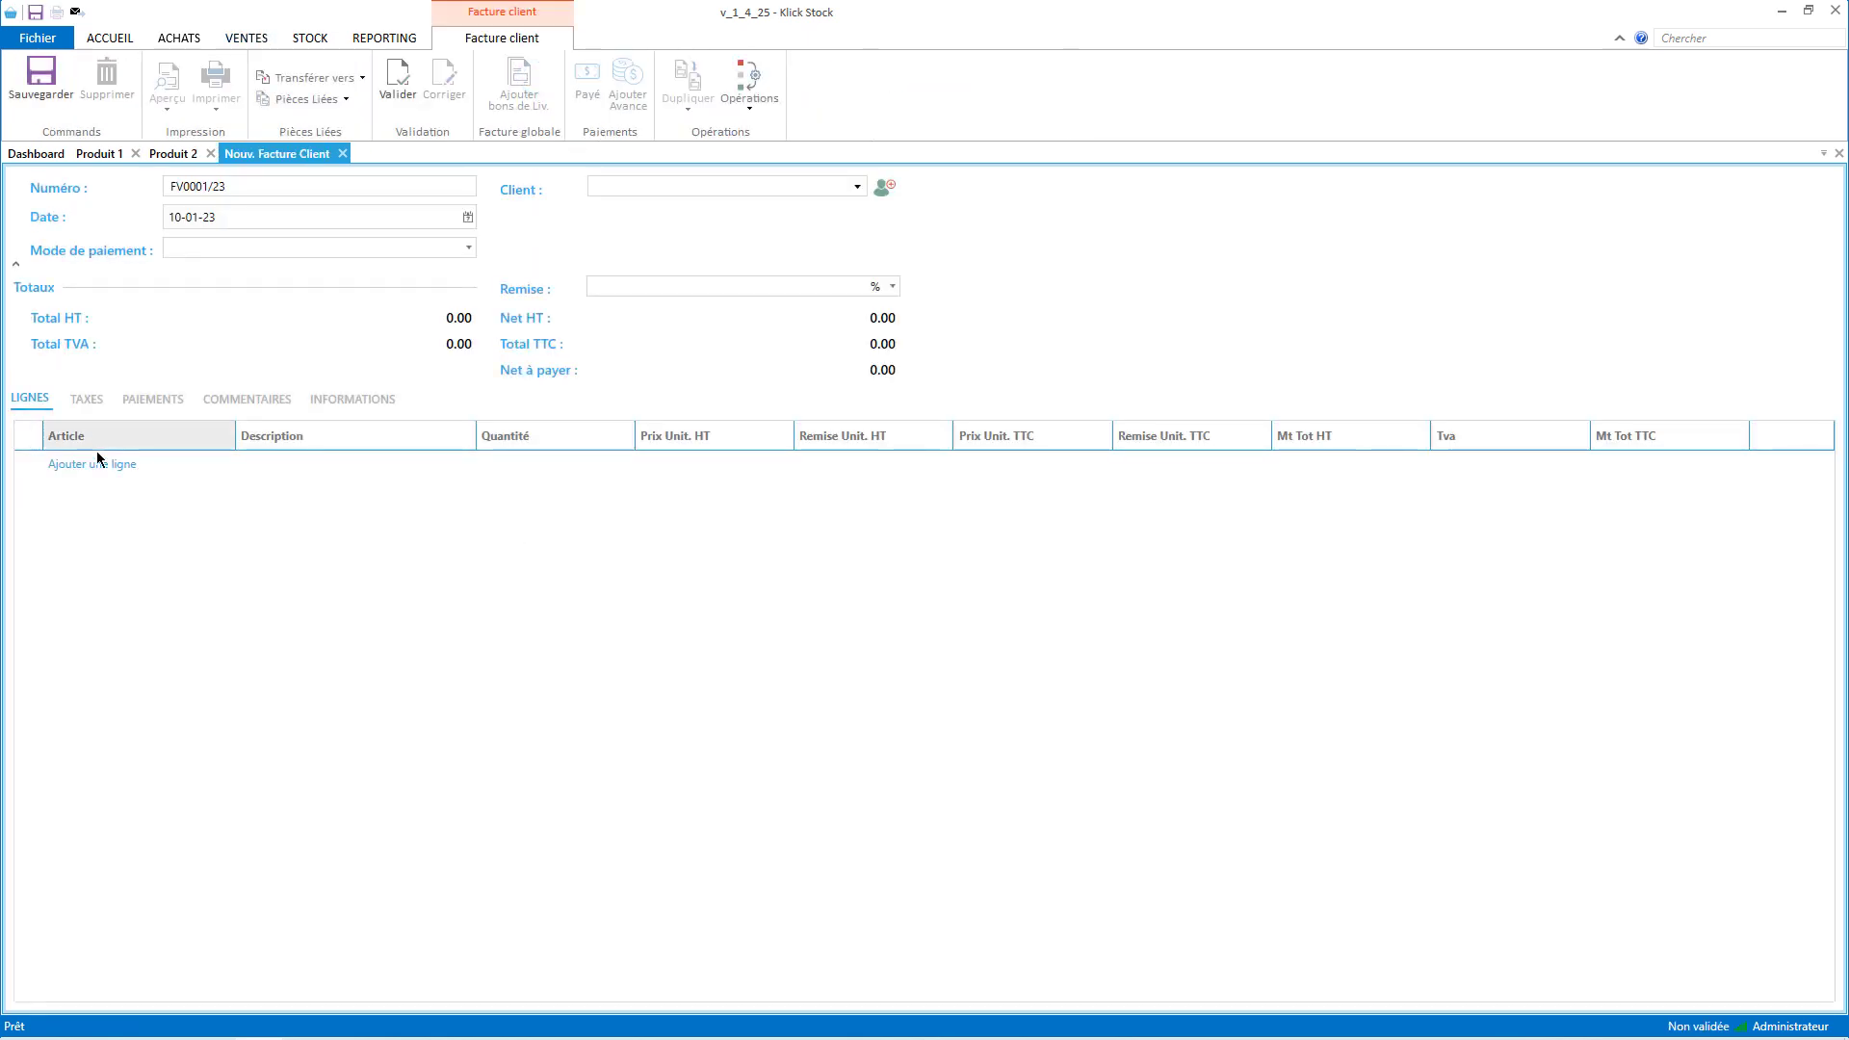
pyautogui.click(99, 459)
pyautogui.click(130, 522)
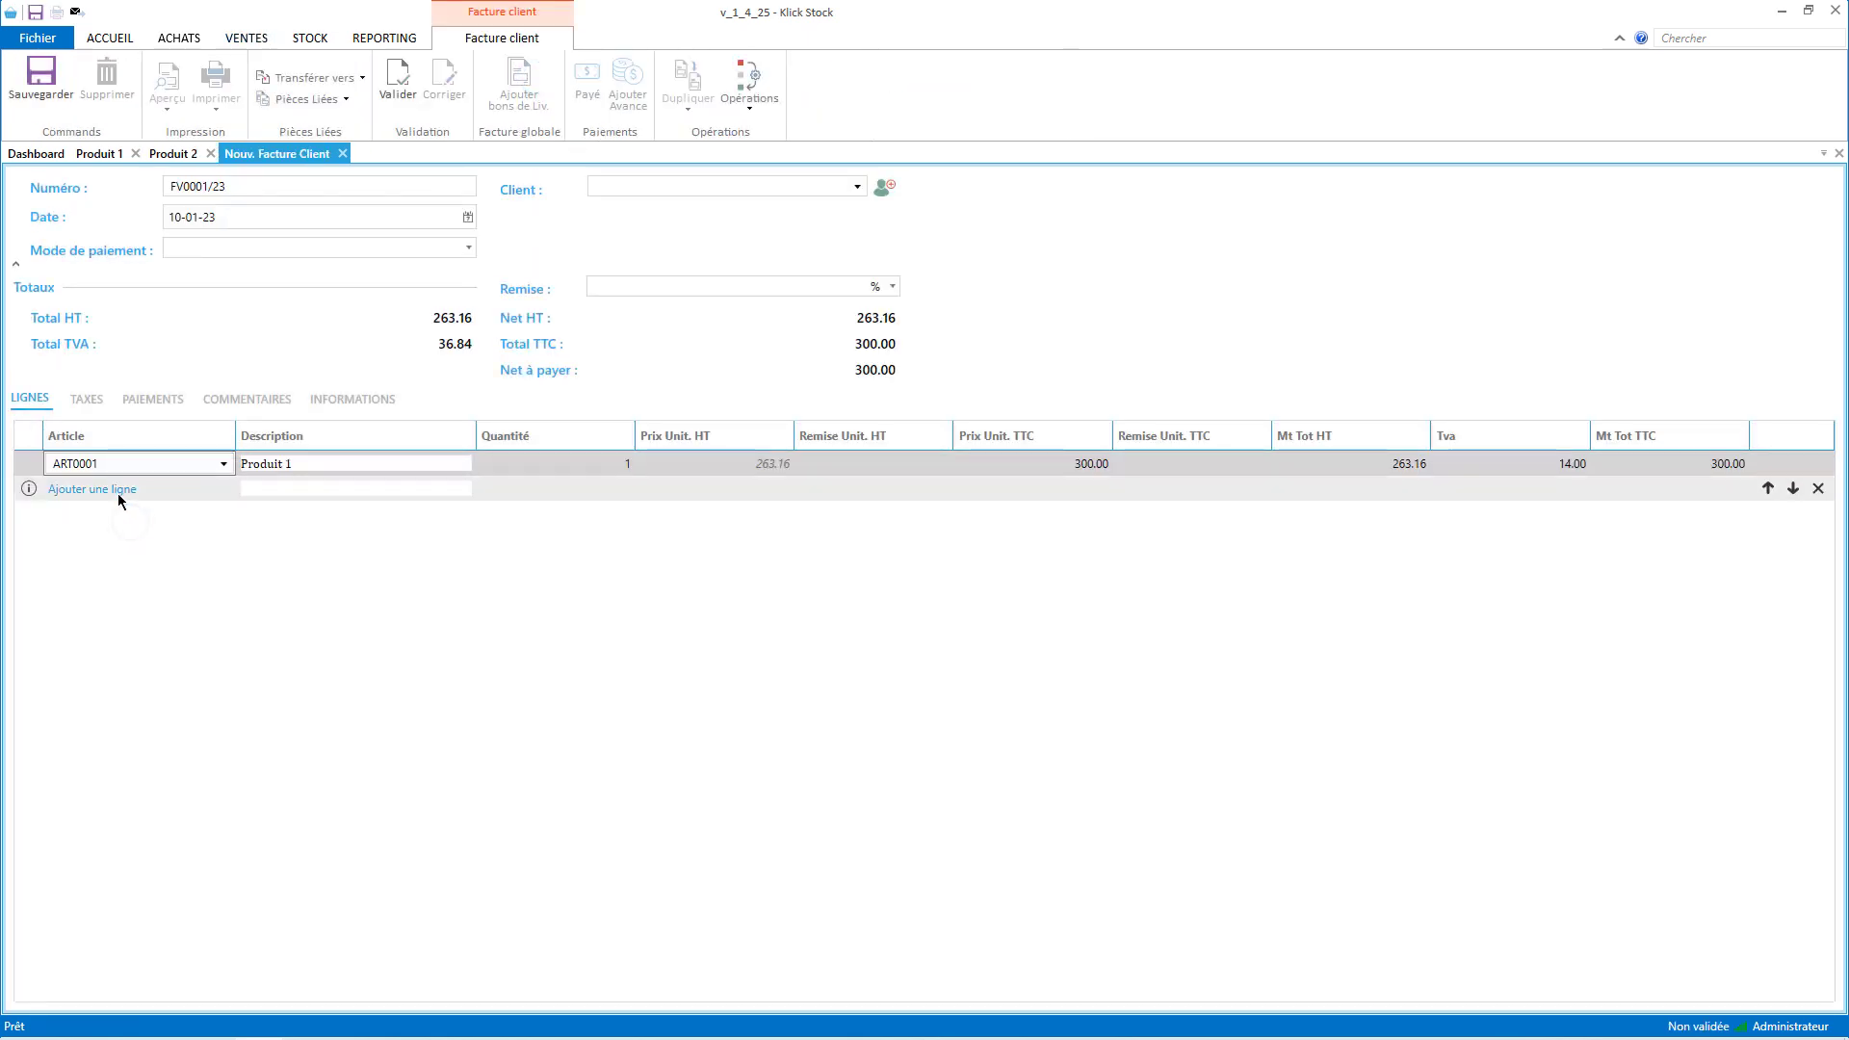
pyautogui.click(123, 567)
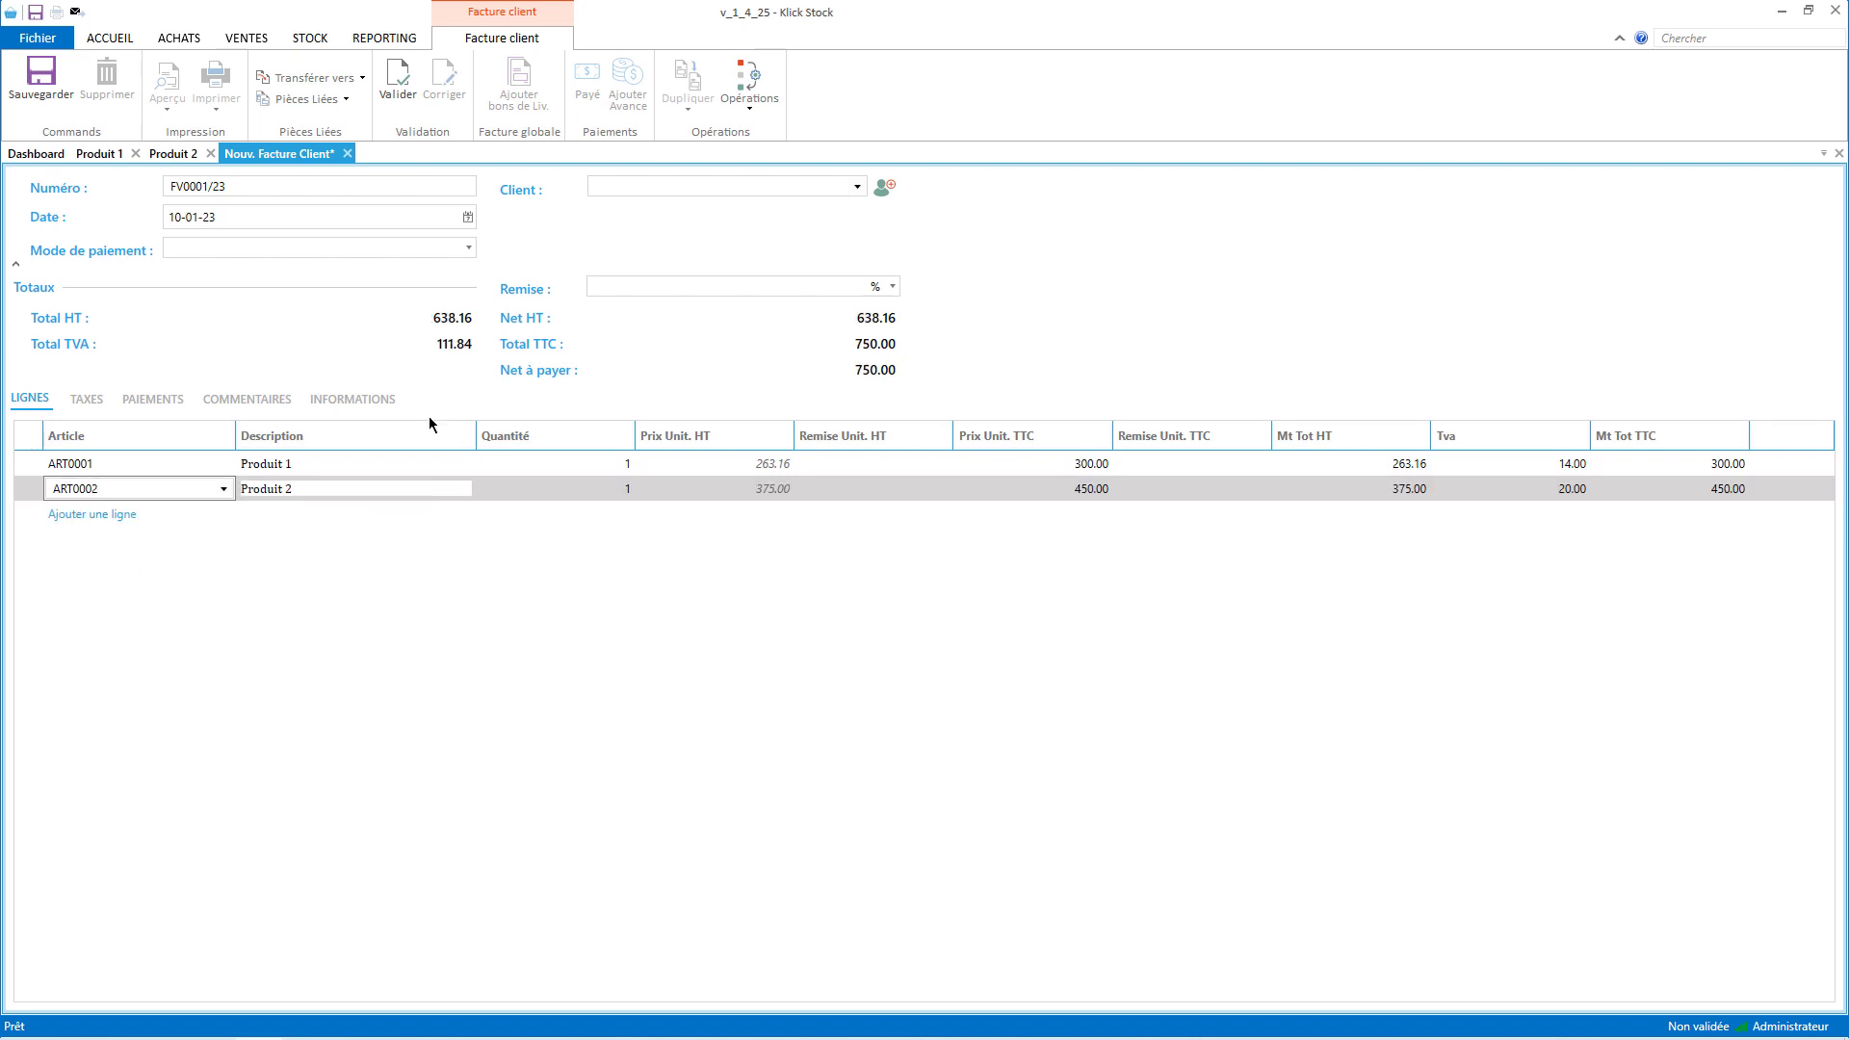
pyautogui.click(309, 247)
pyautogui.click(223, 291)
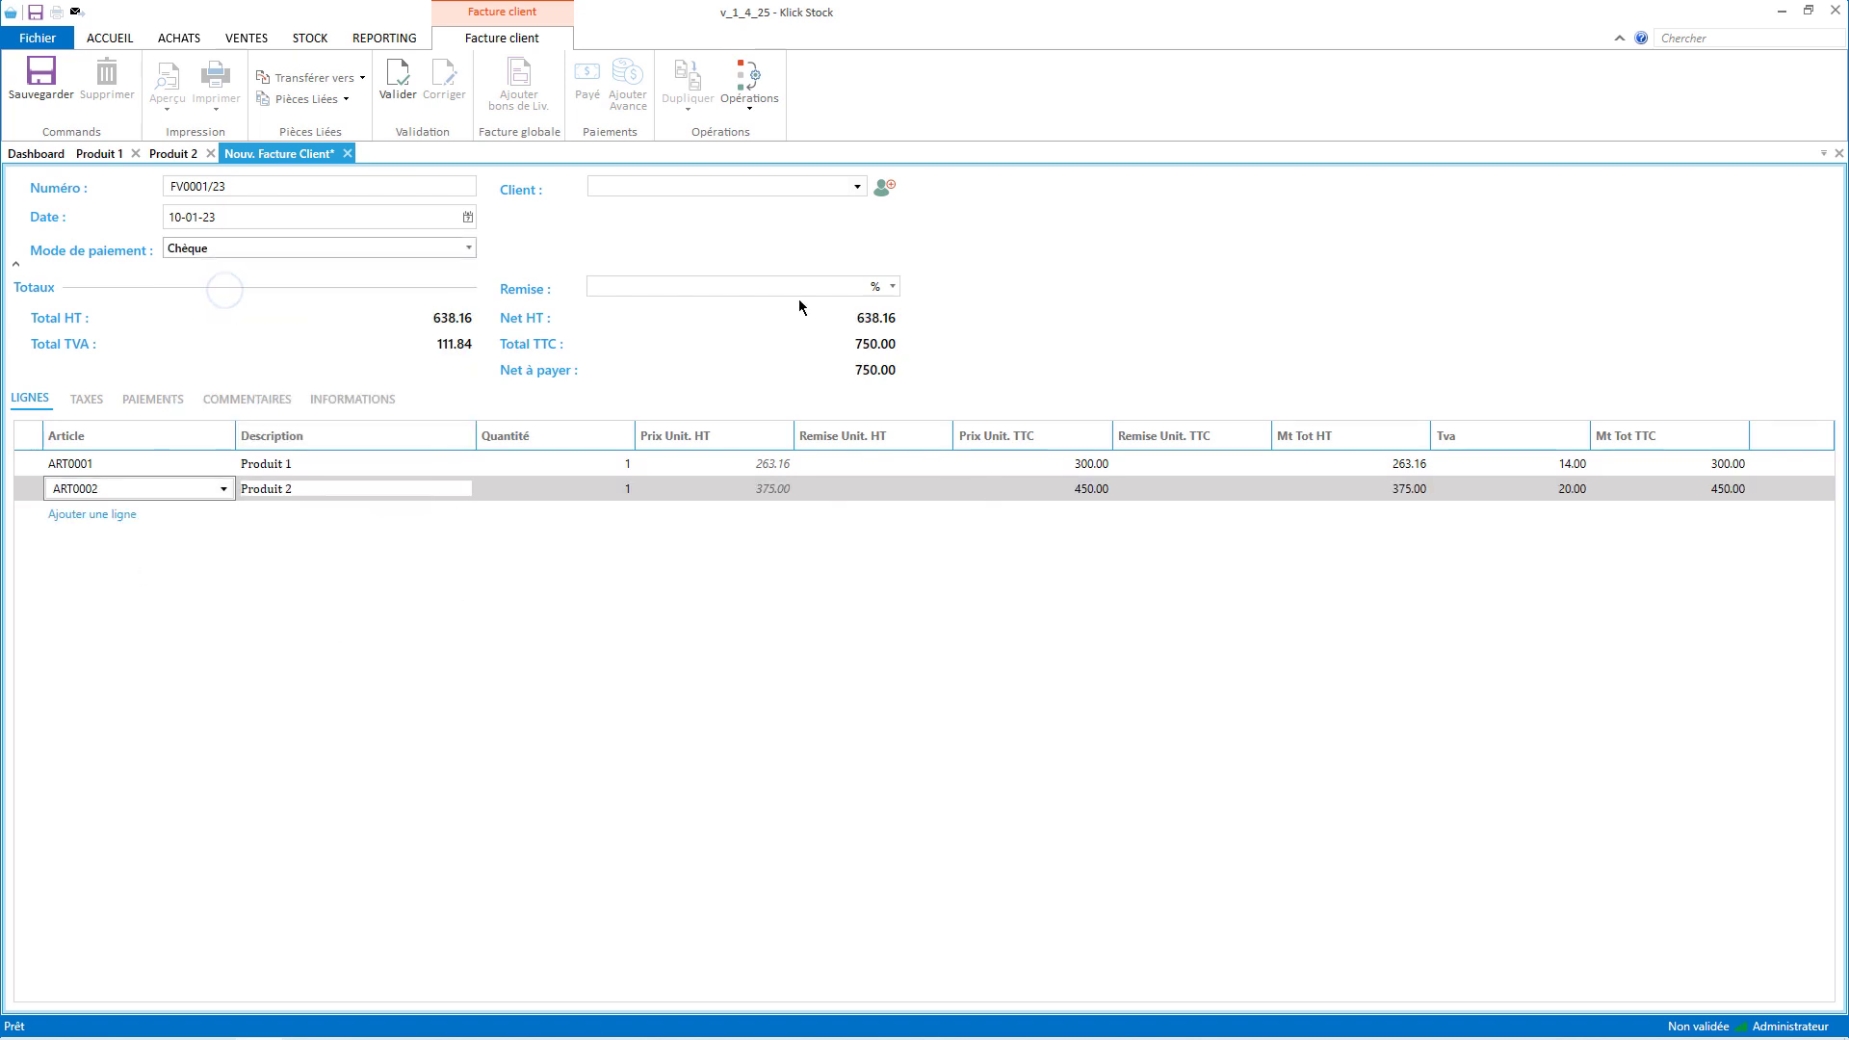
# - Add a new customer named Mon client in Alger to the invoice, saved in the customer list rather than as a guest
pyautogui.click(885, 185)
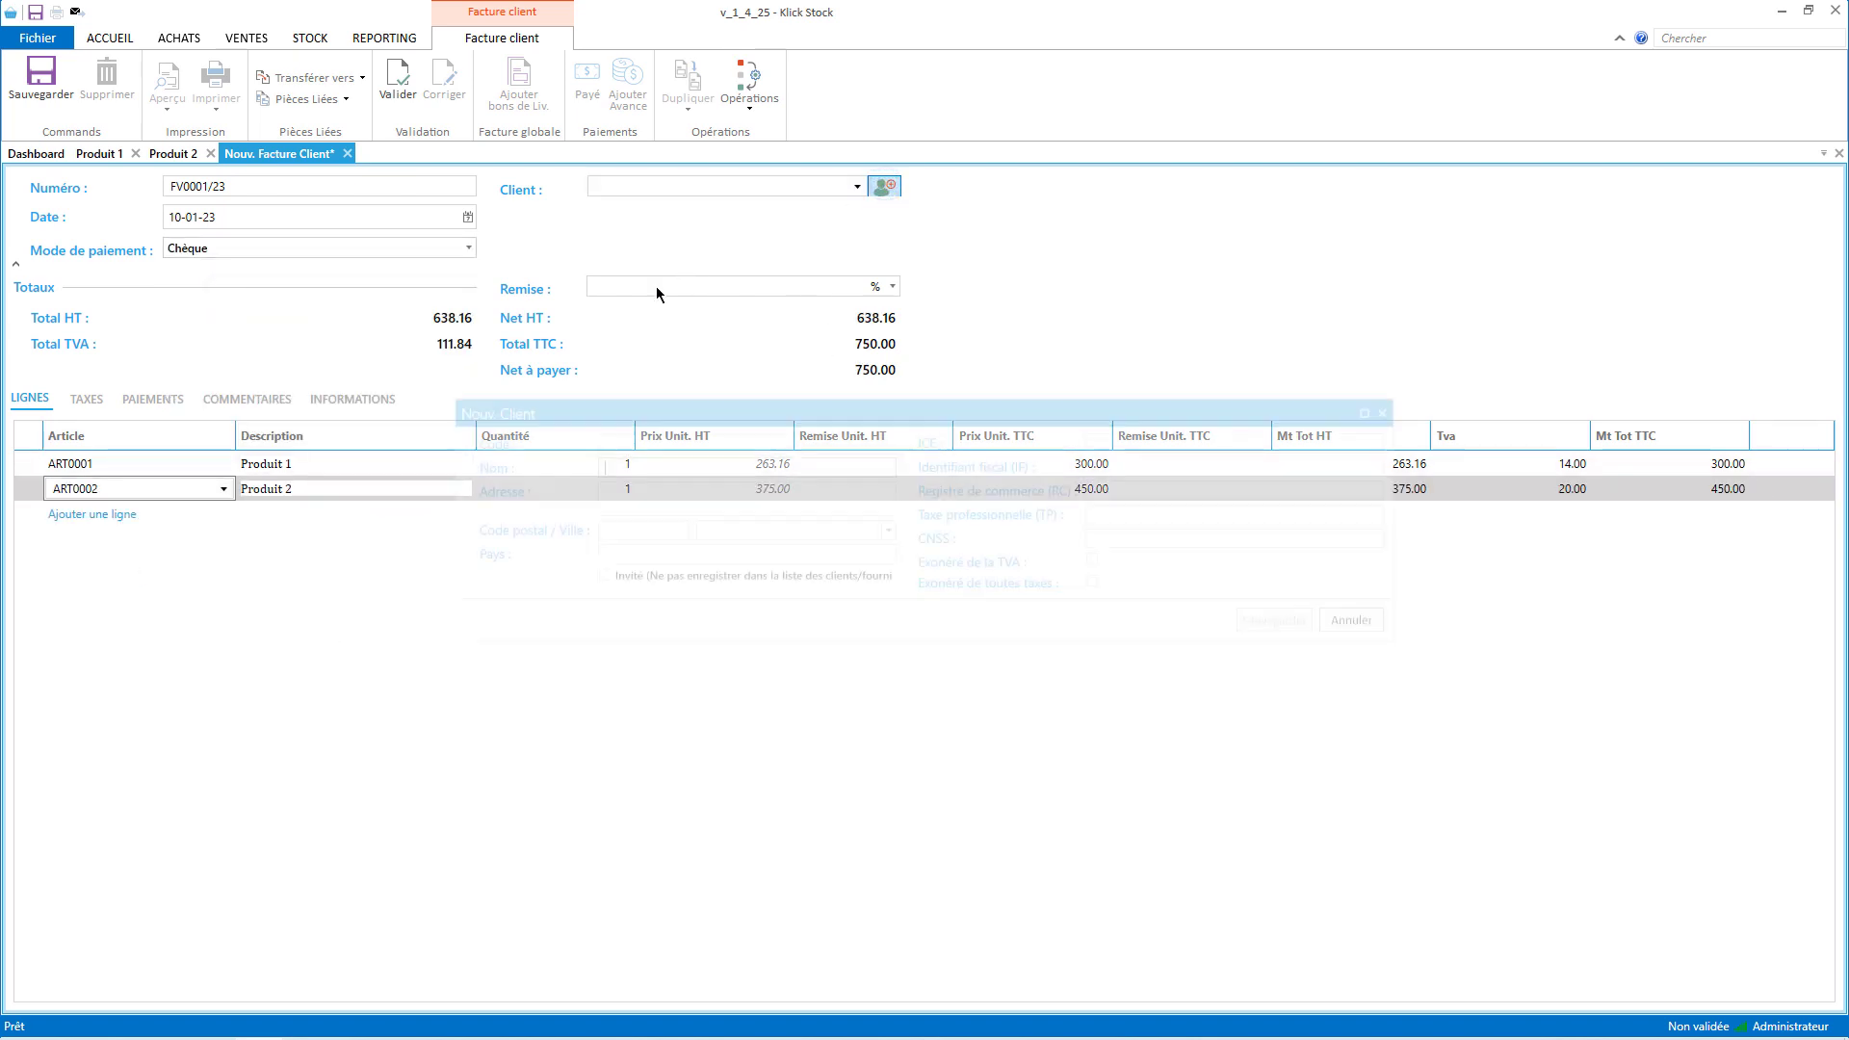
pyautogui.write('Monc')
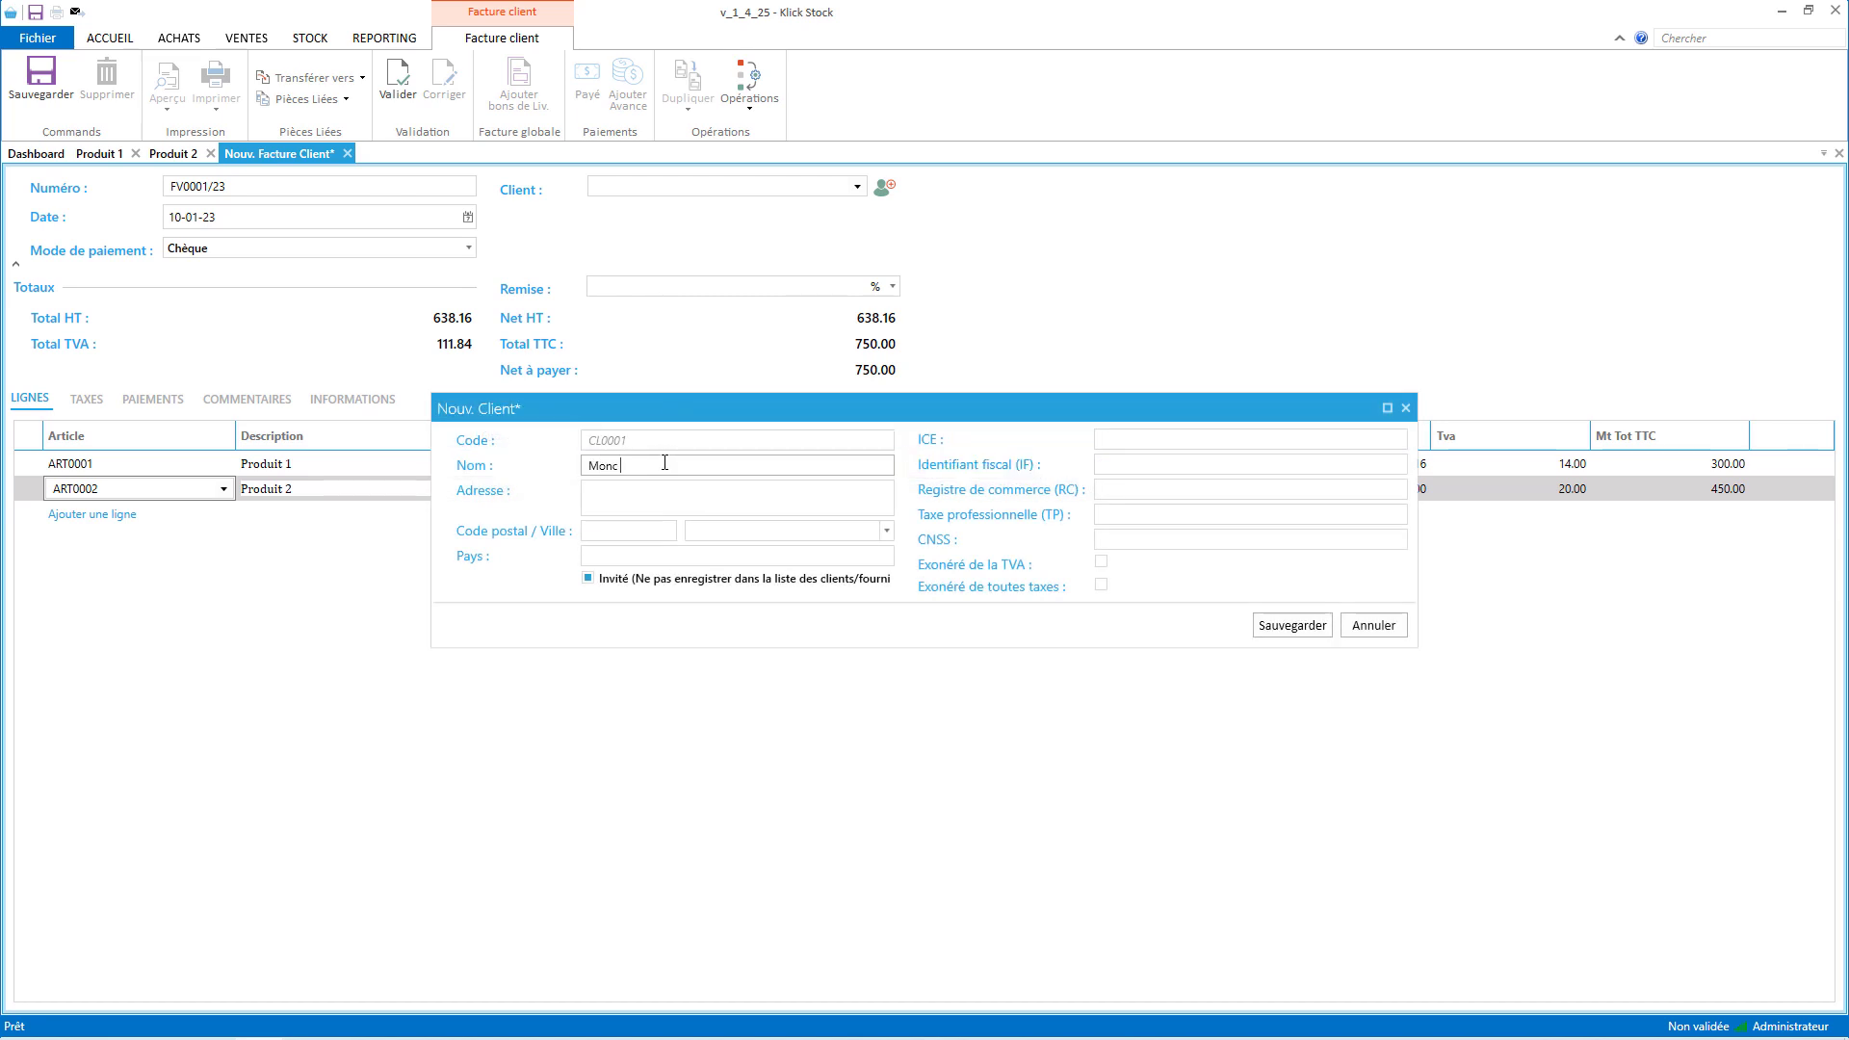
pyautogui.press('BackSpace')
pyautogui.write('client')
pyautogui.click(742, 581)
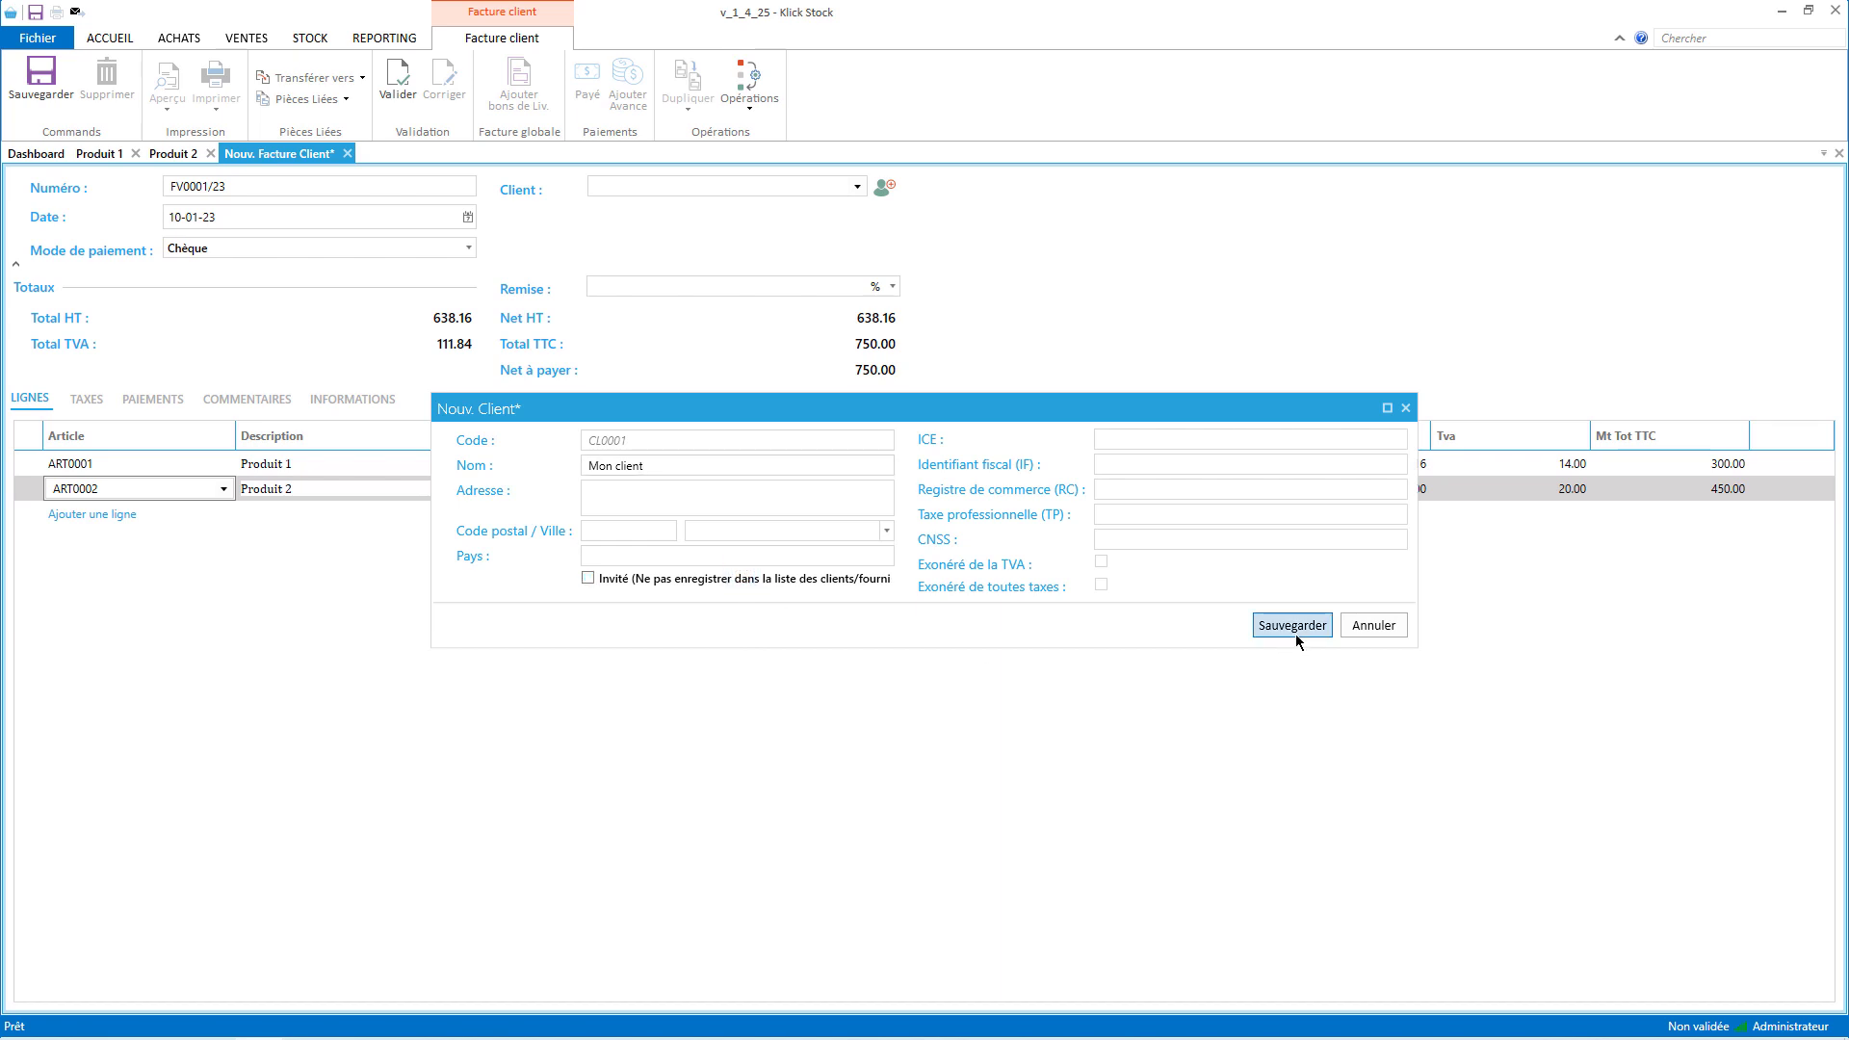
pyautogui.click(764, 527)
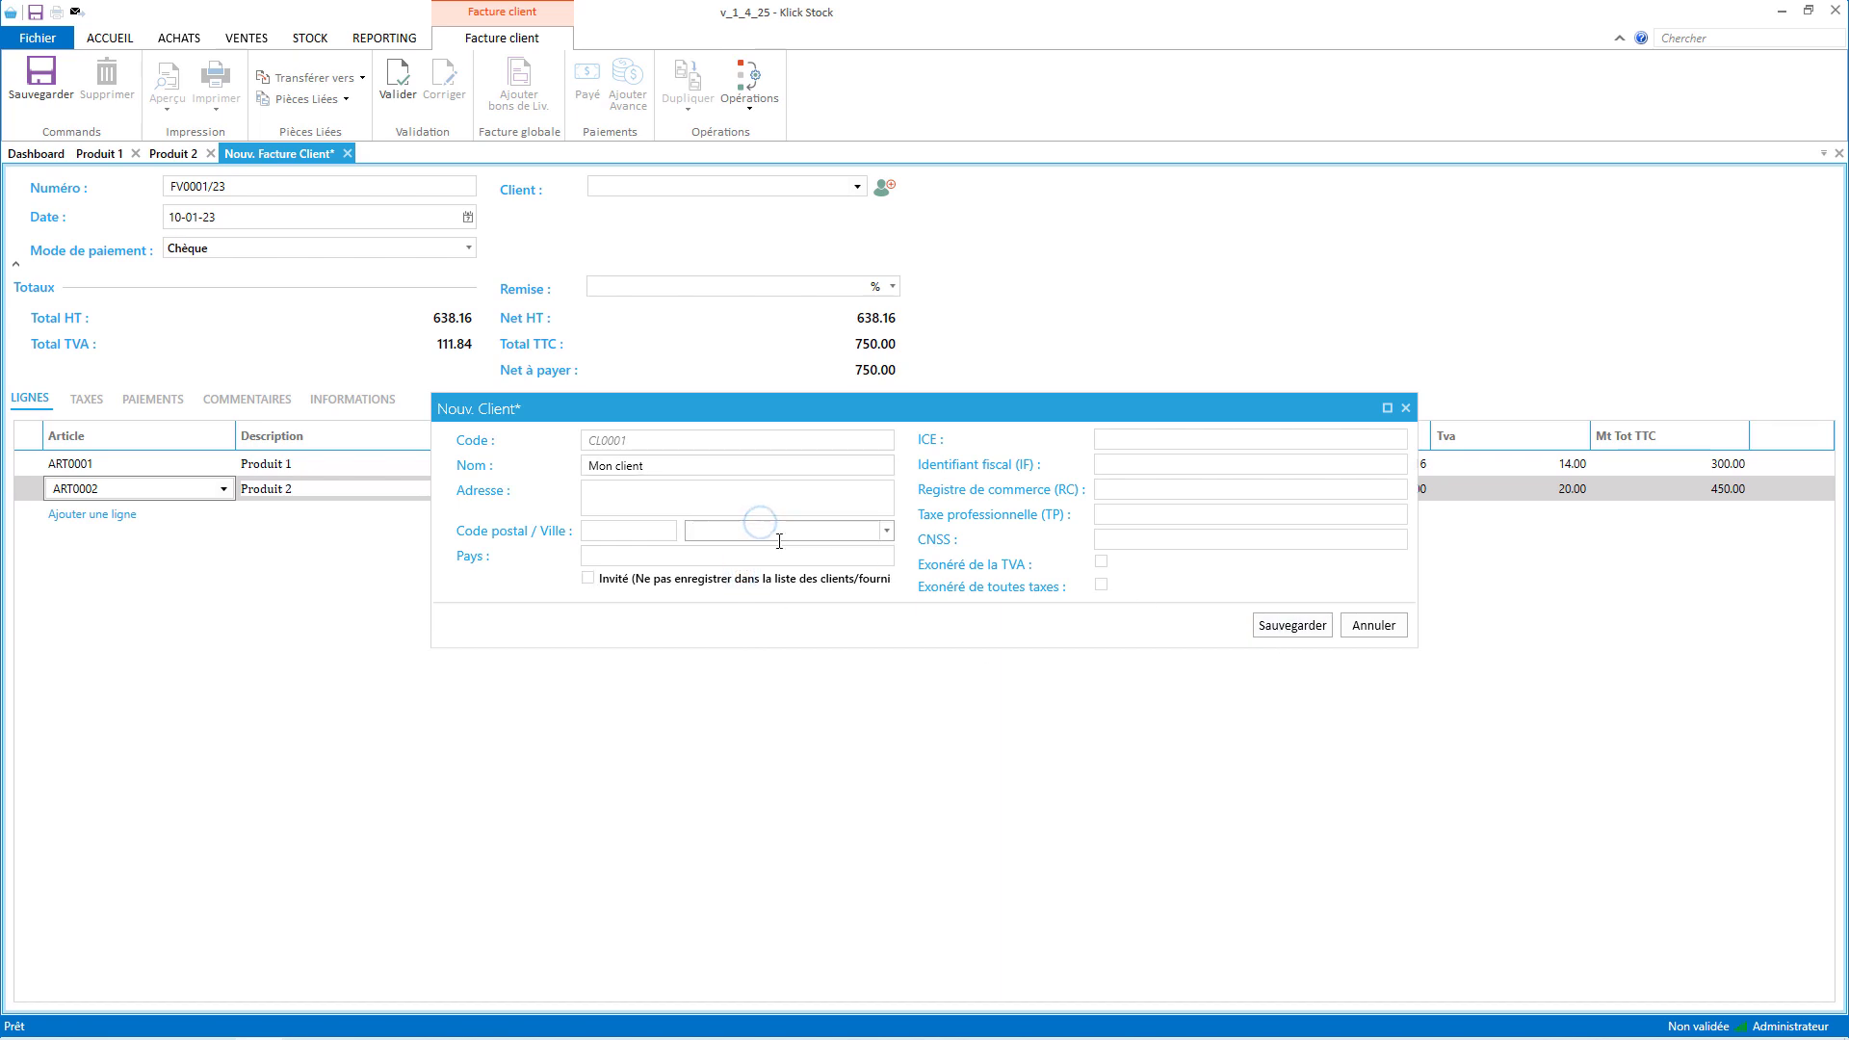
pyautogui.write('Alger')
pyautogui.click(1276, 624)
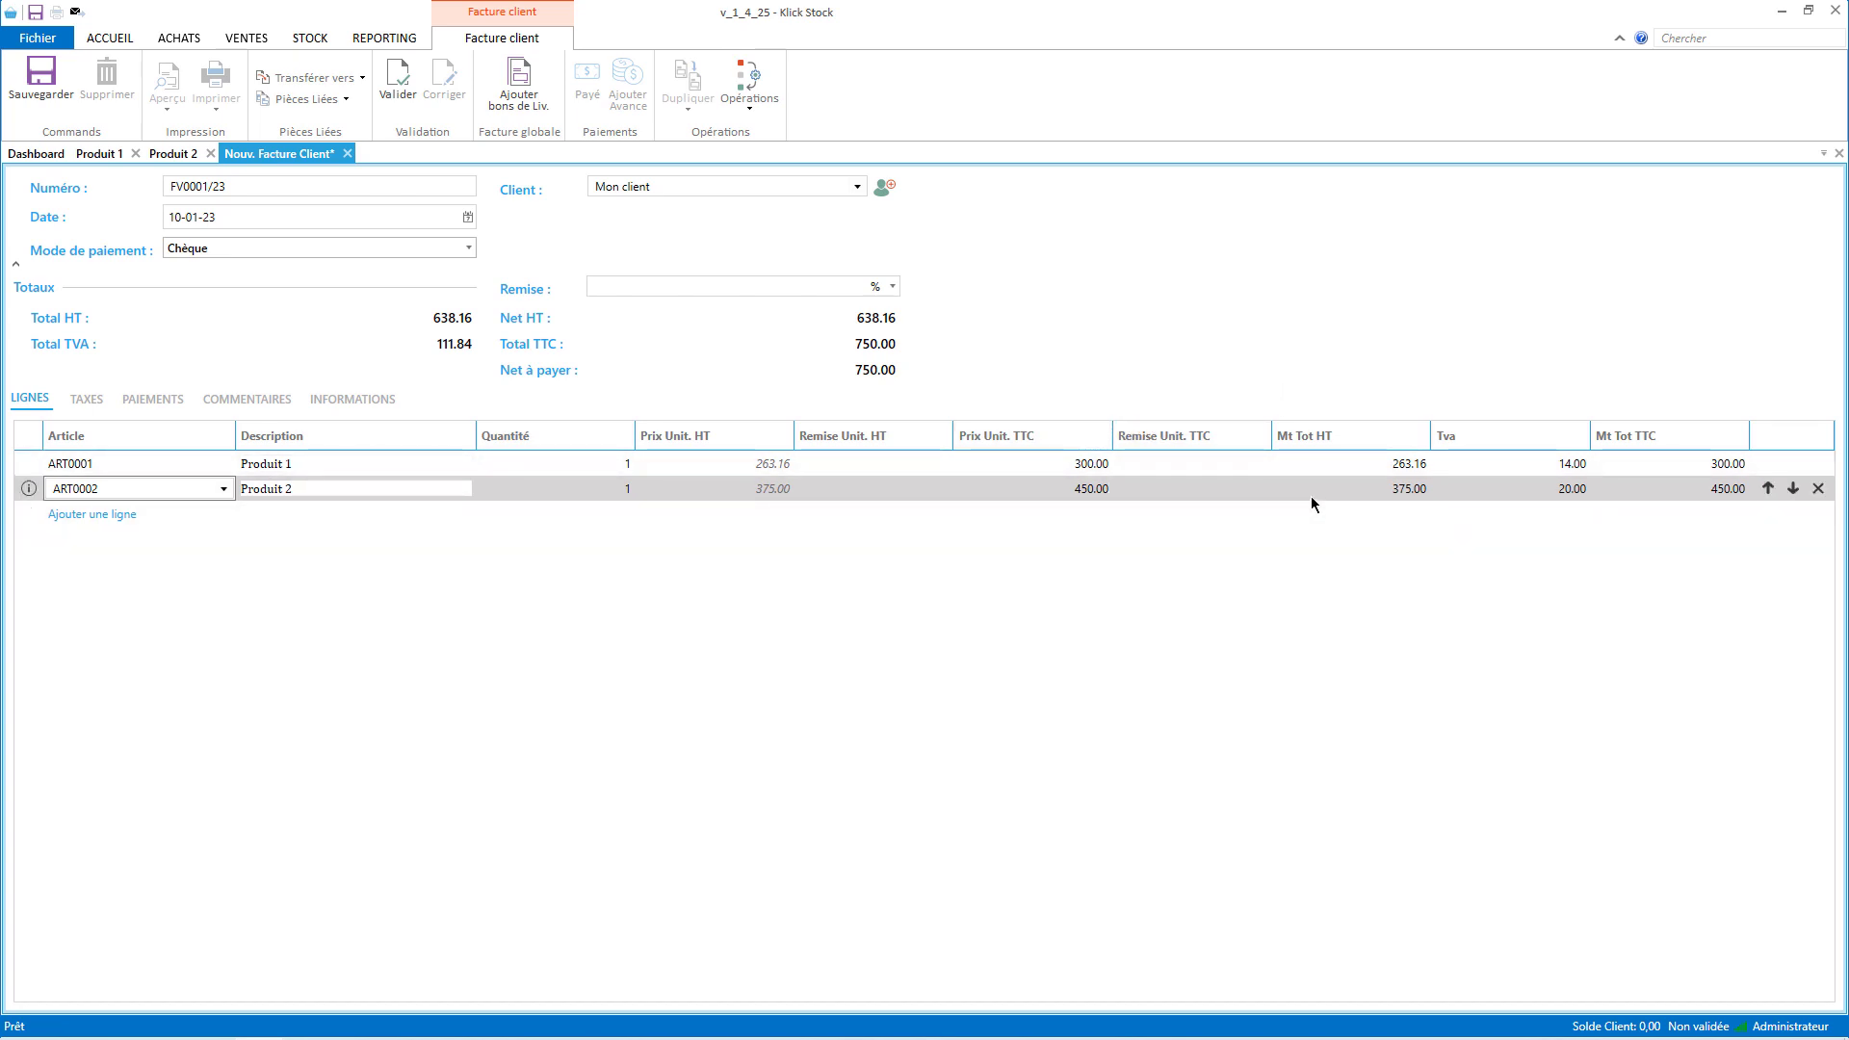
# - Apply a TTC unit discount of 10% to the Produit 1 line and 50 DH to the Produit 2 line
pyautogui.click(1161, 465)
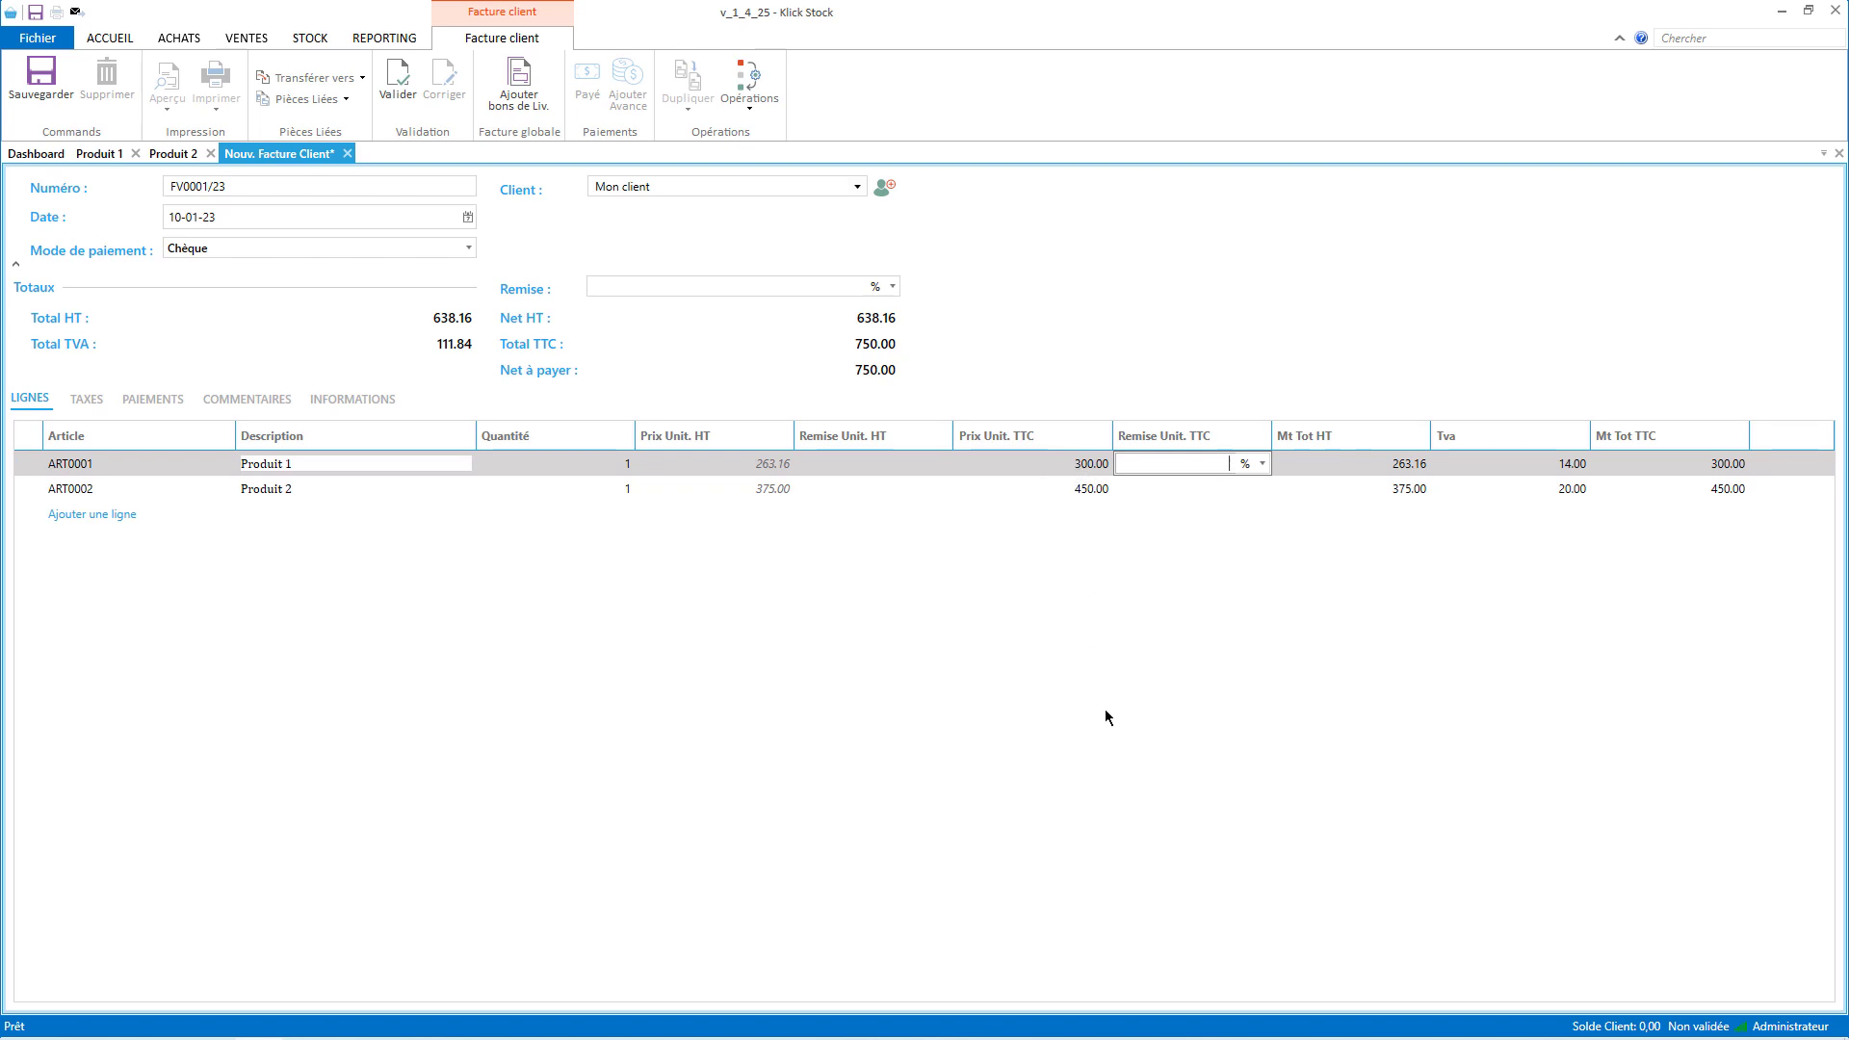
pyautogui.write('10')
pyautogui.click(1195, 493)
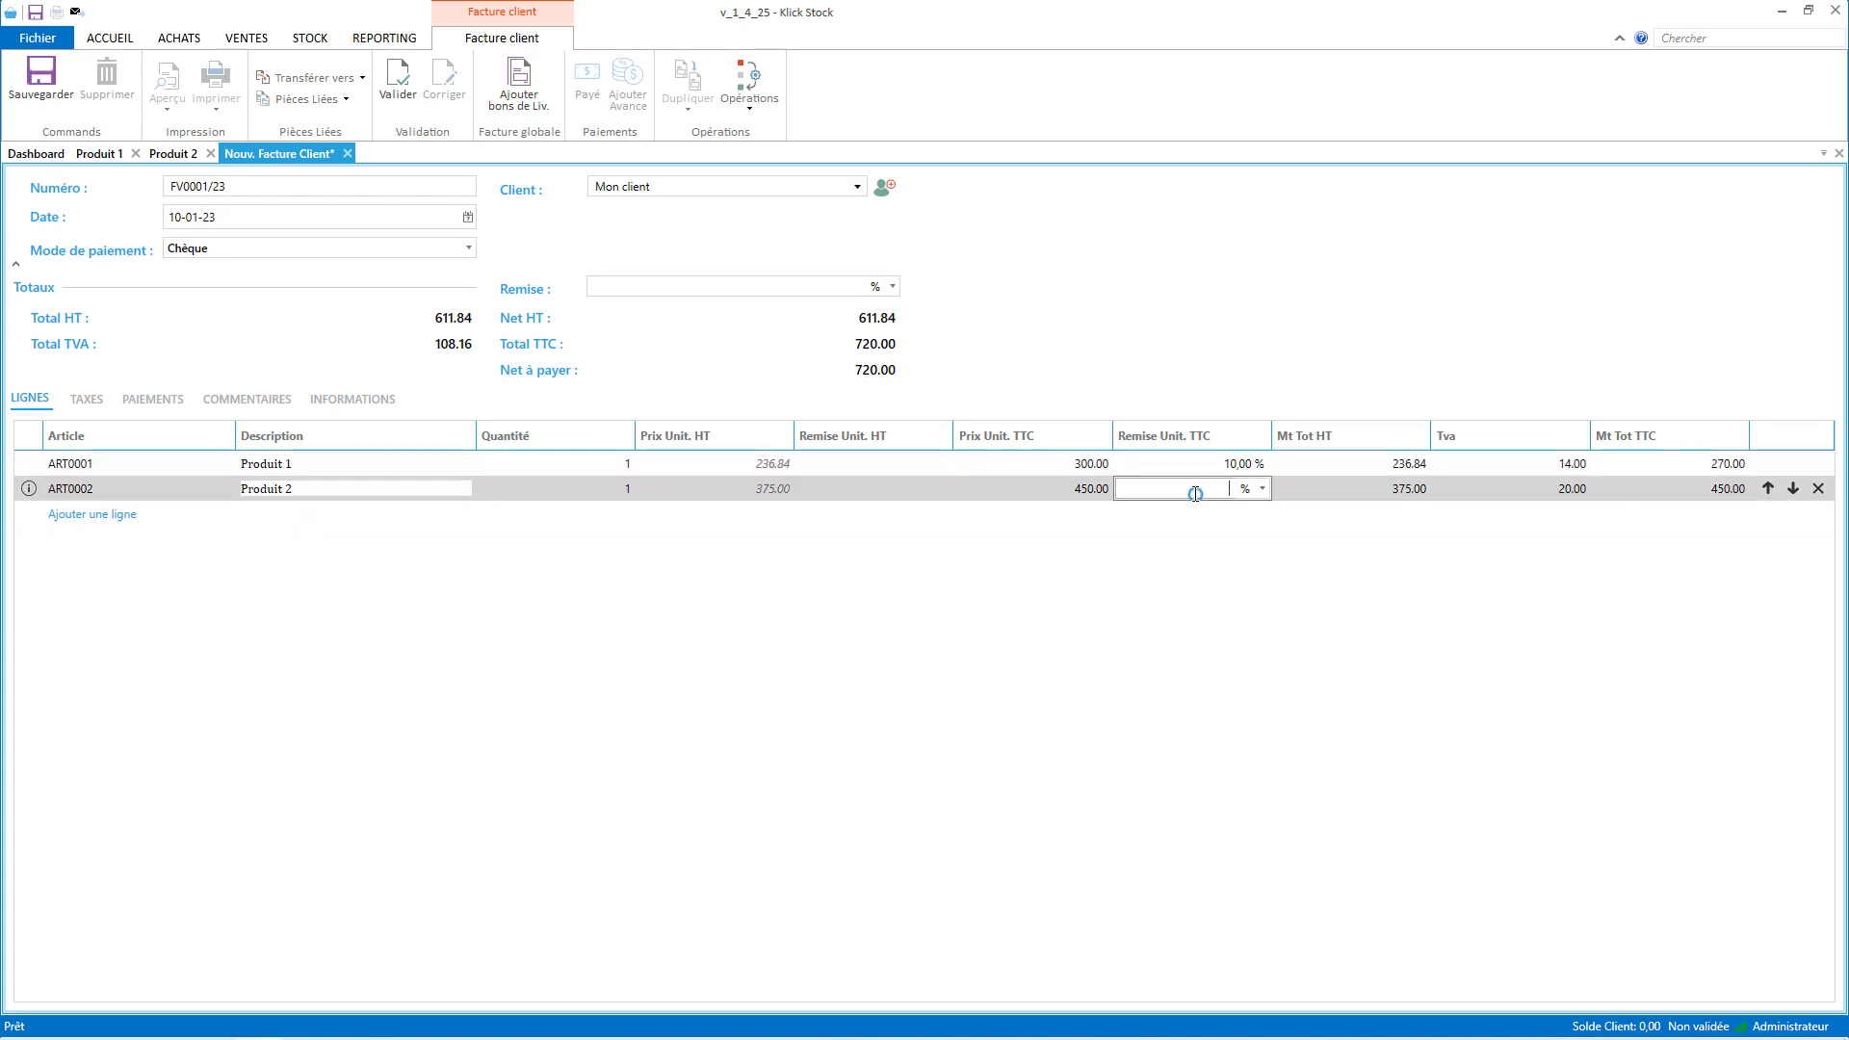
pyautogui.write('50')
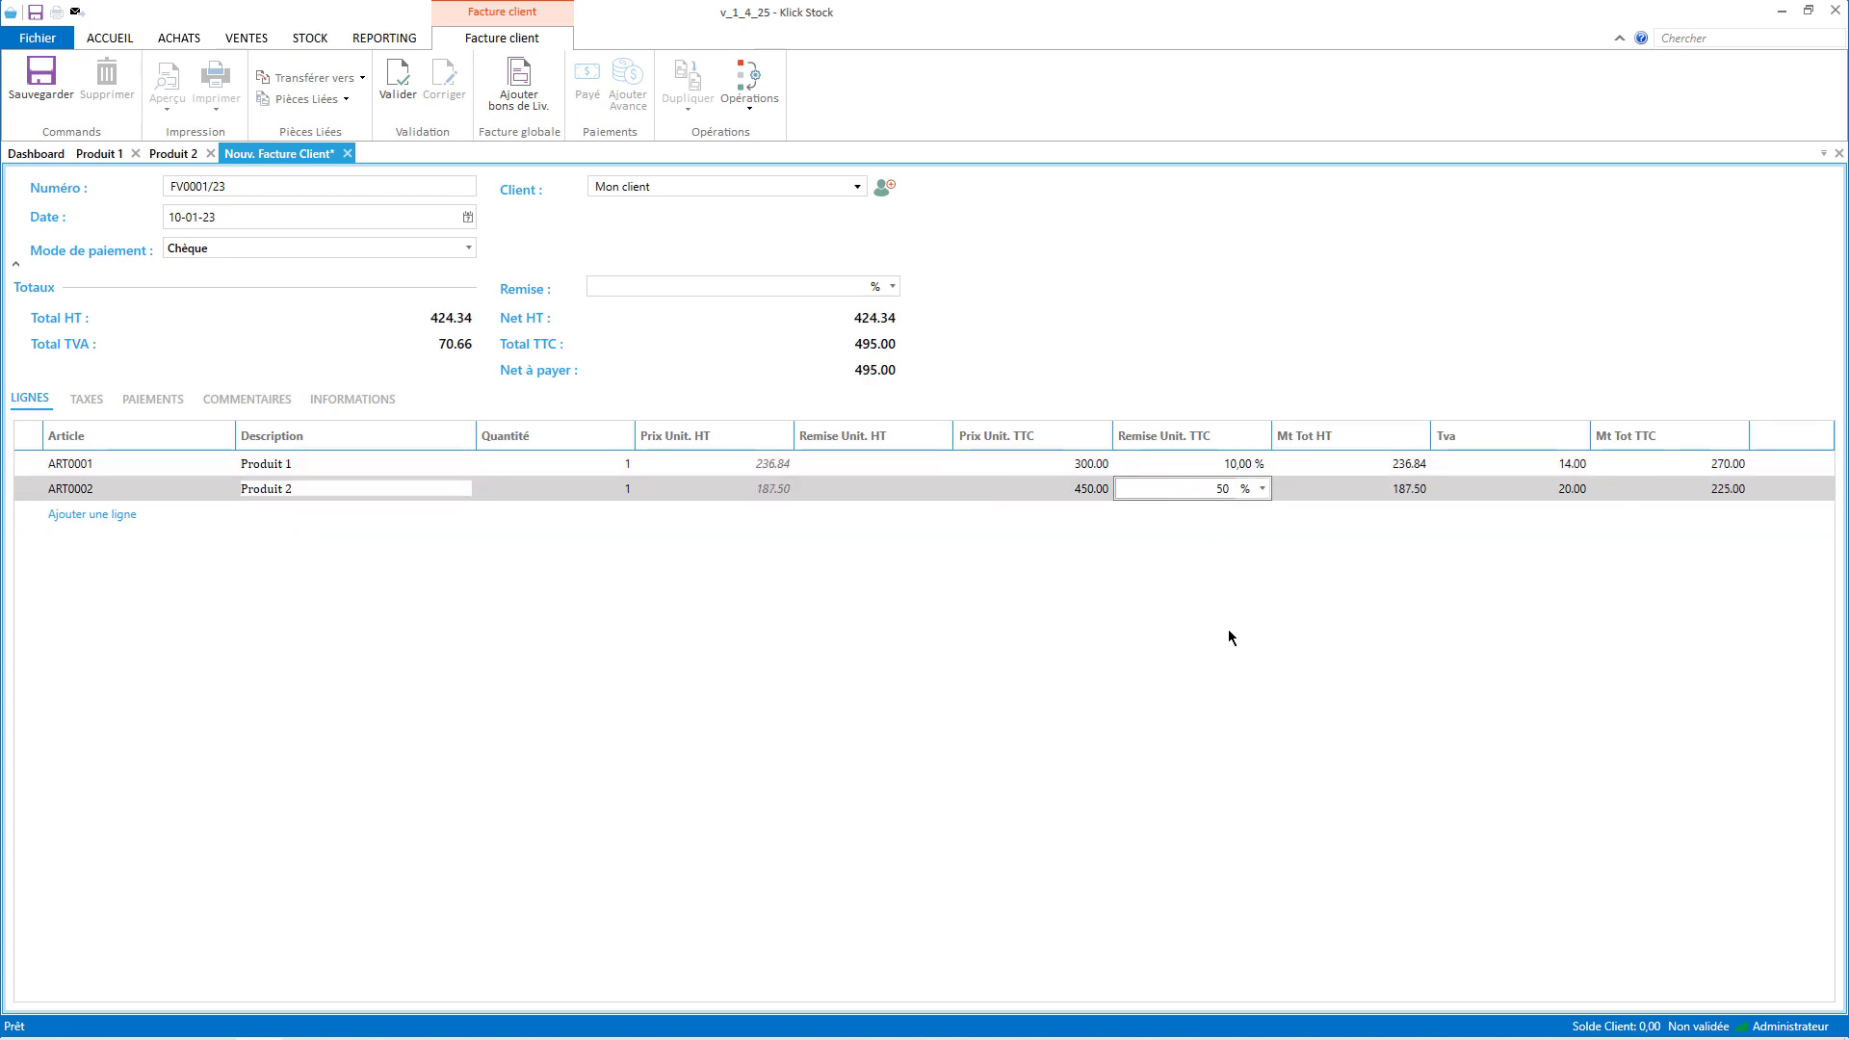
pyautogui.click(1257, 489)
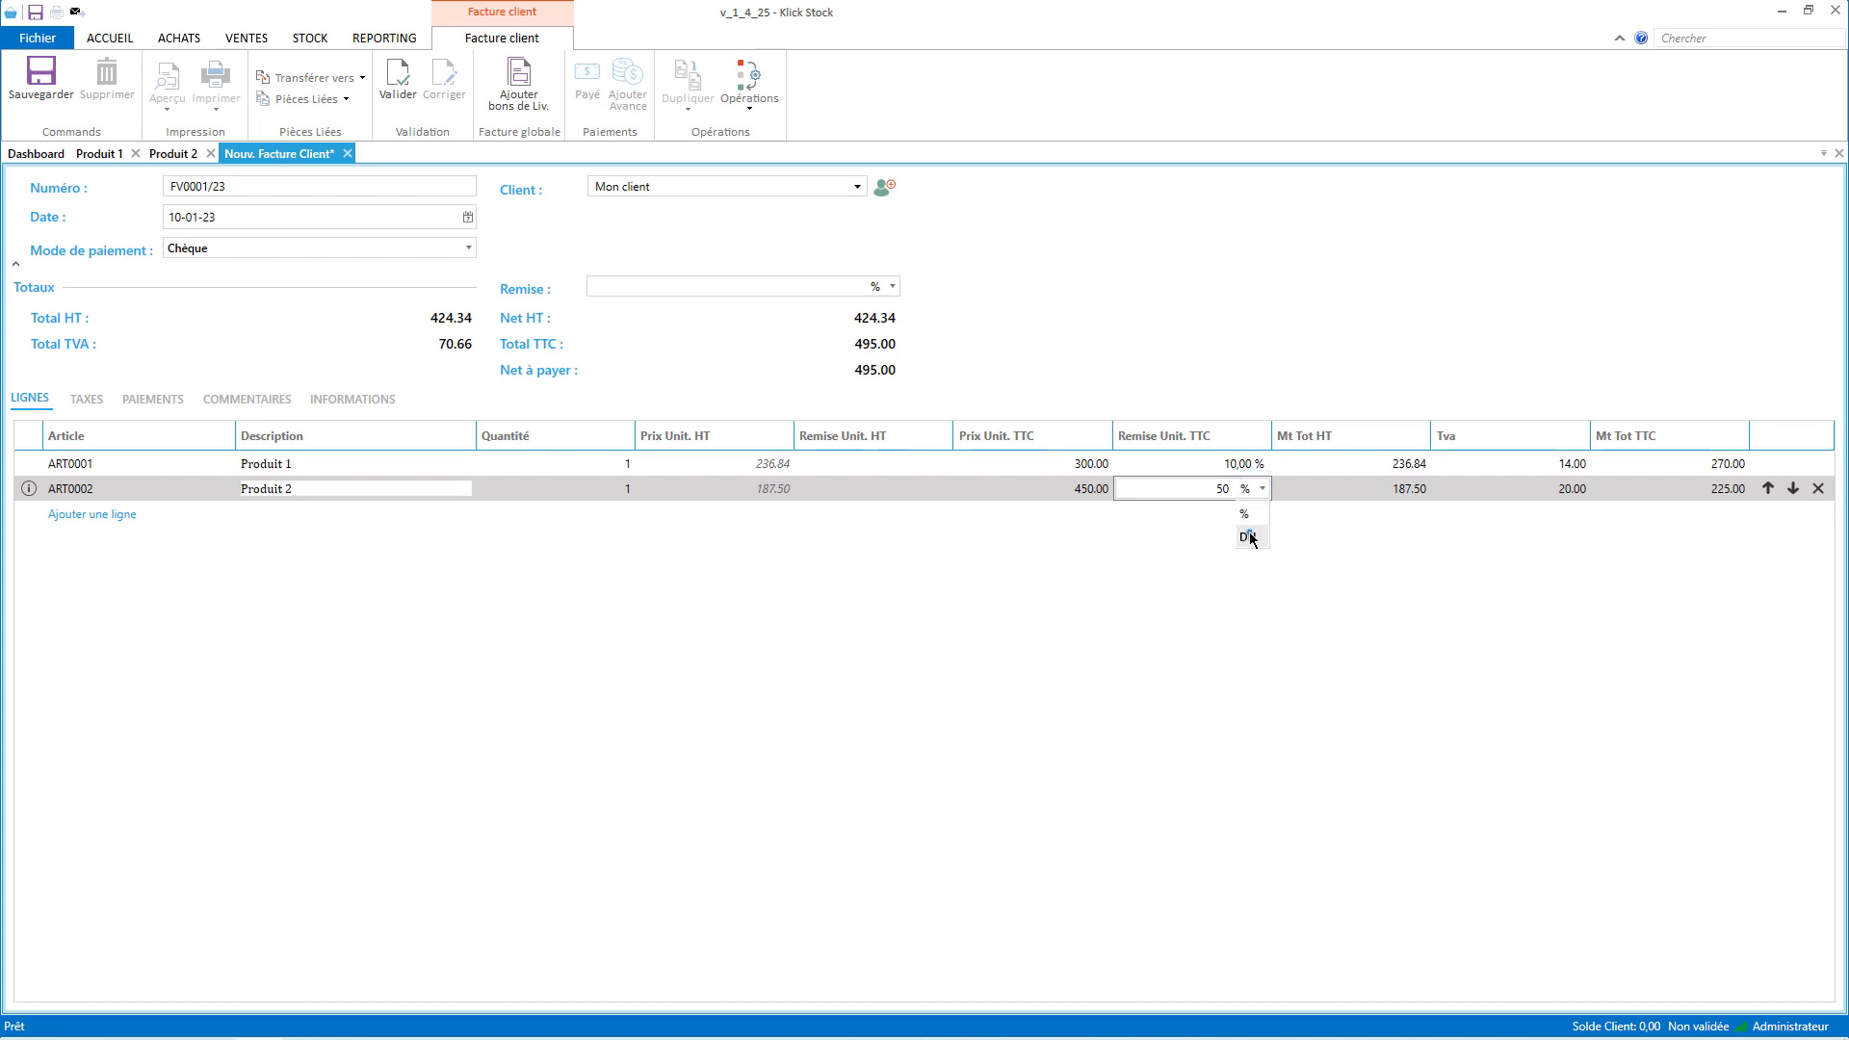
pyautogui.click(1246, 534)
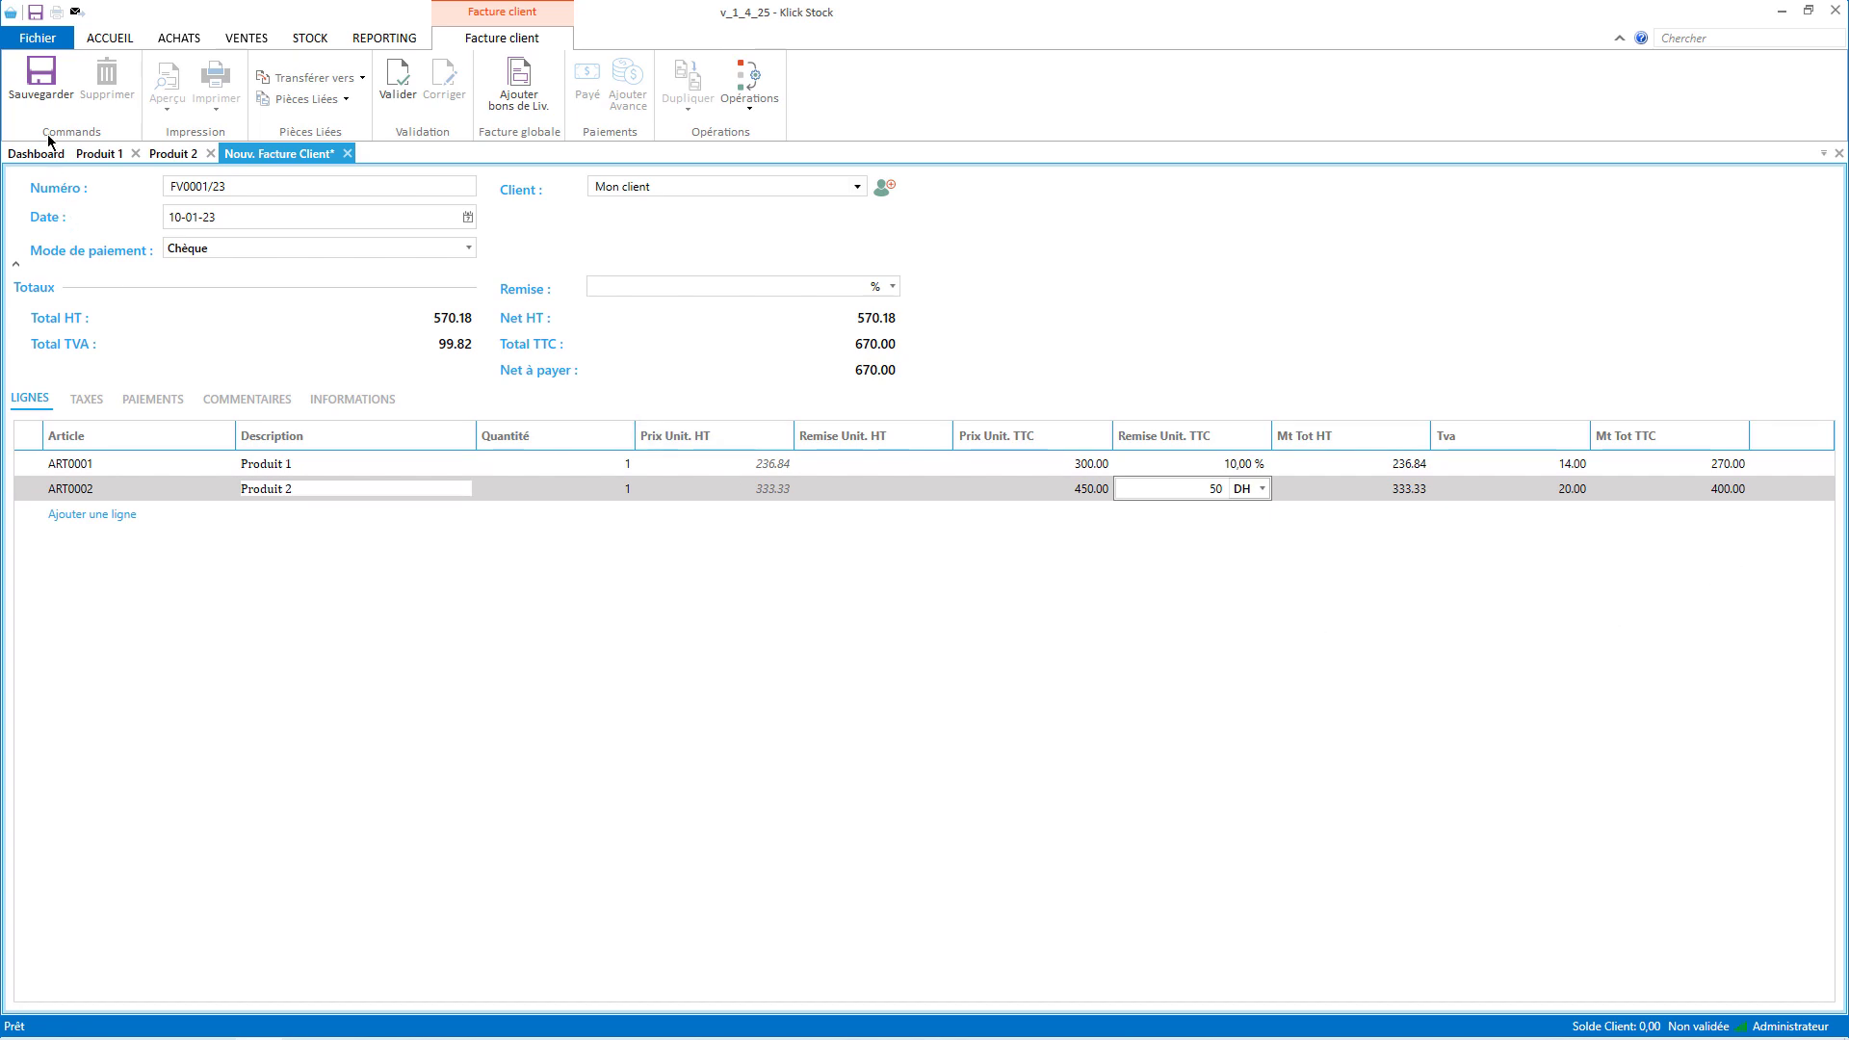
# - Save the customer invoice and check its print preview, closing the preview when done
pyautogui.click(39, 81)
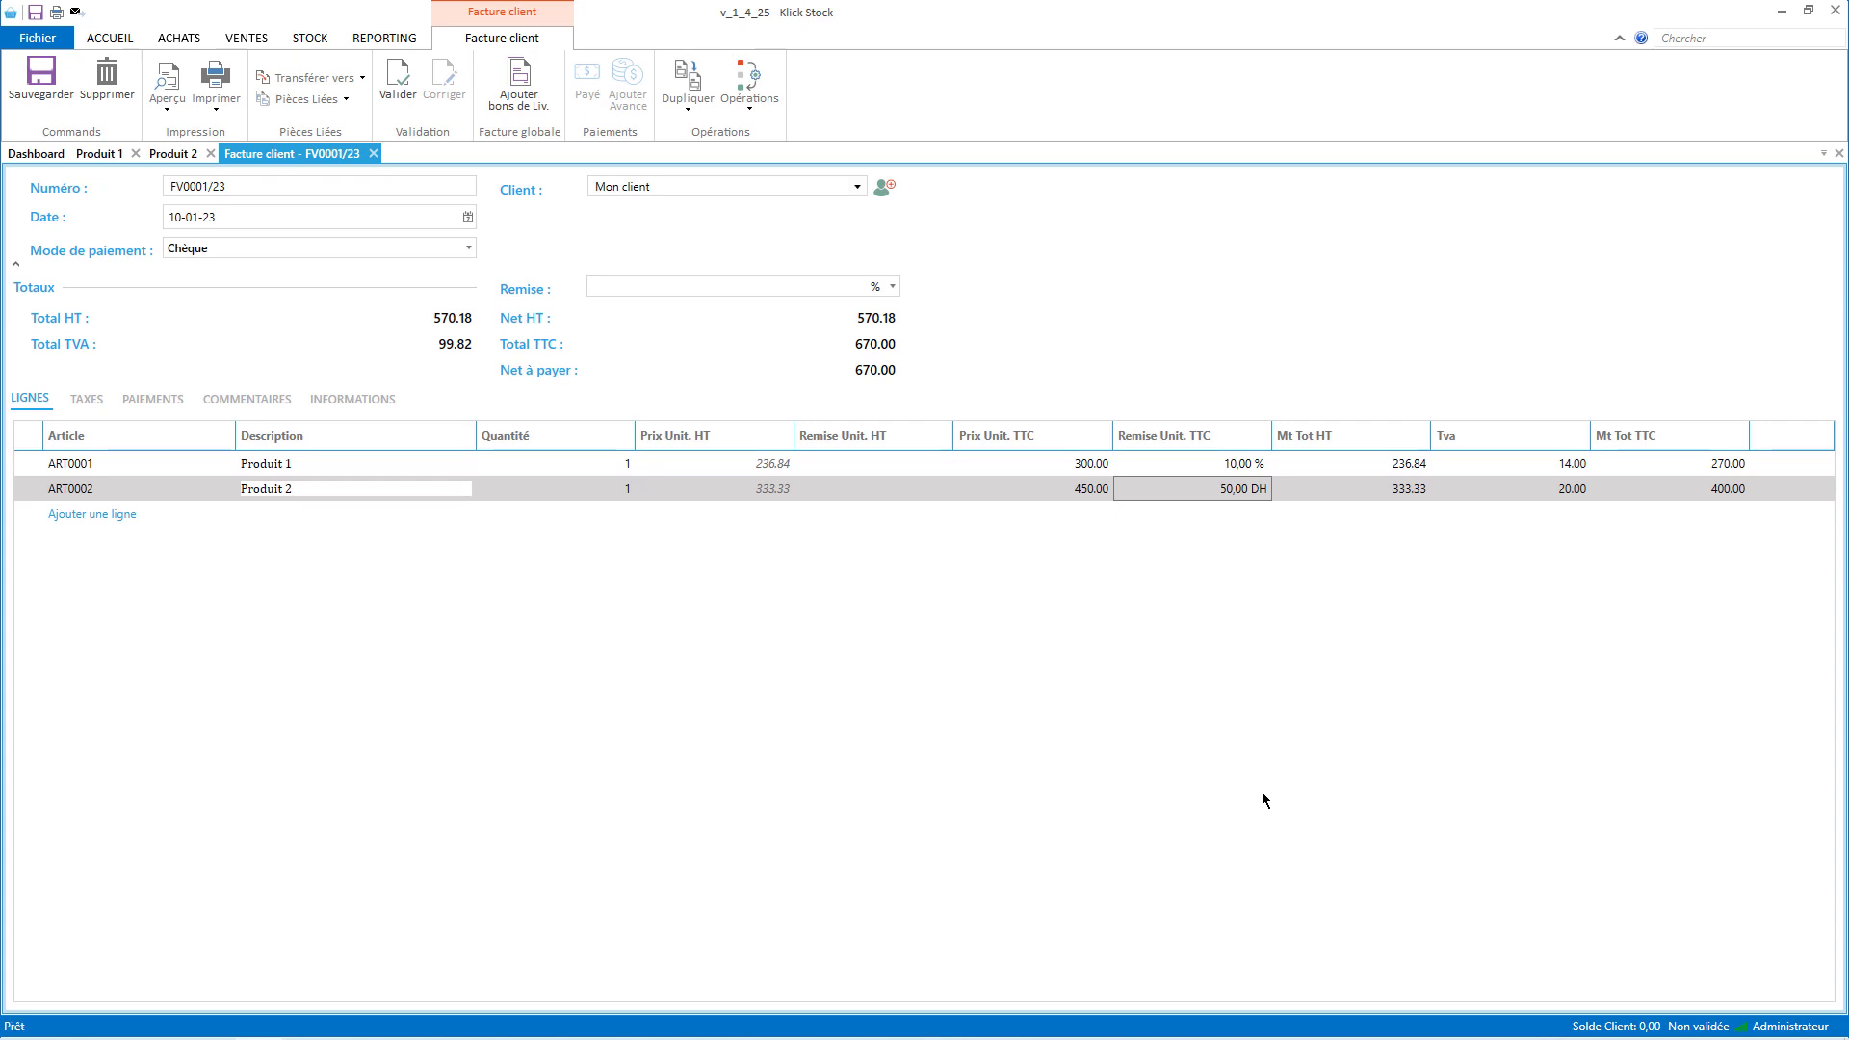
pyautogui.click(167, 84)
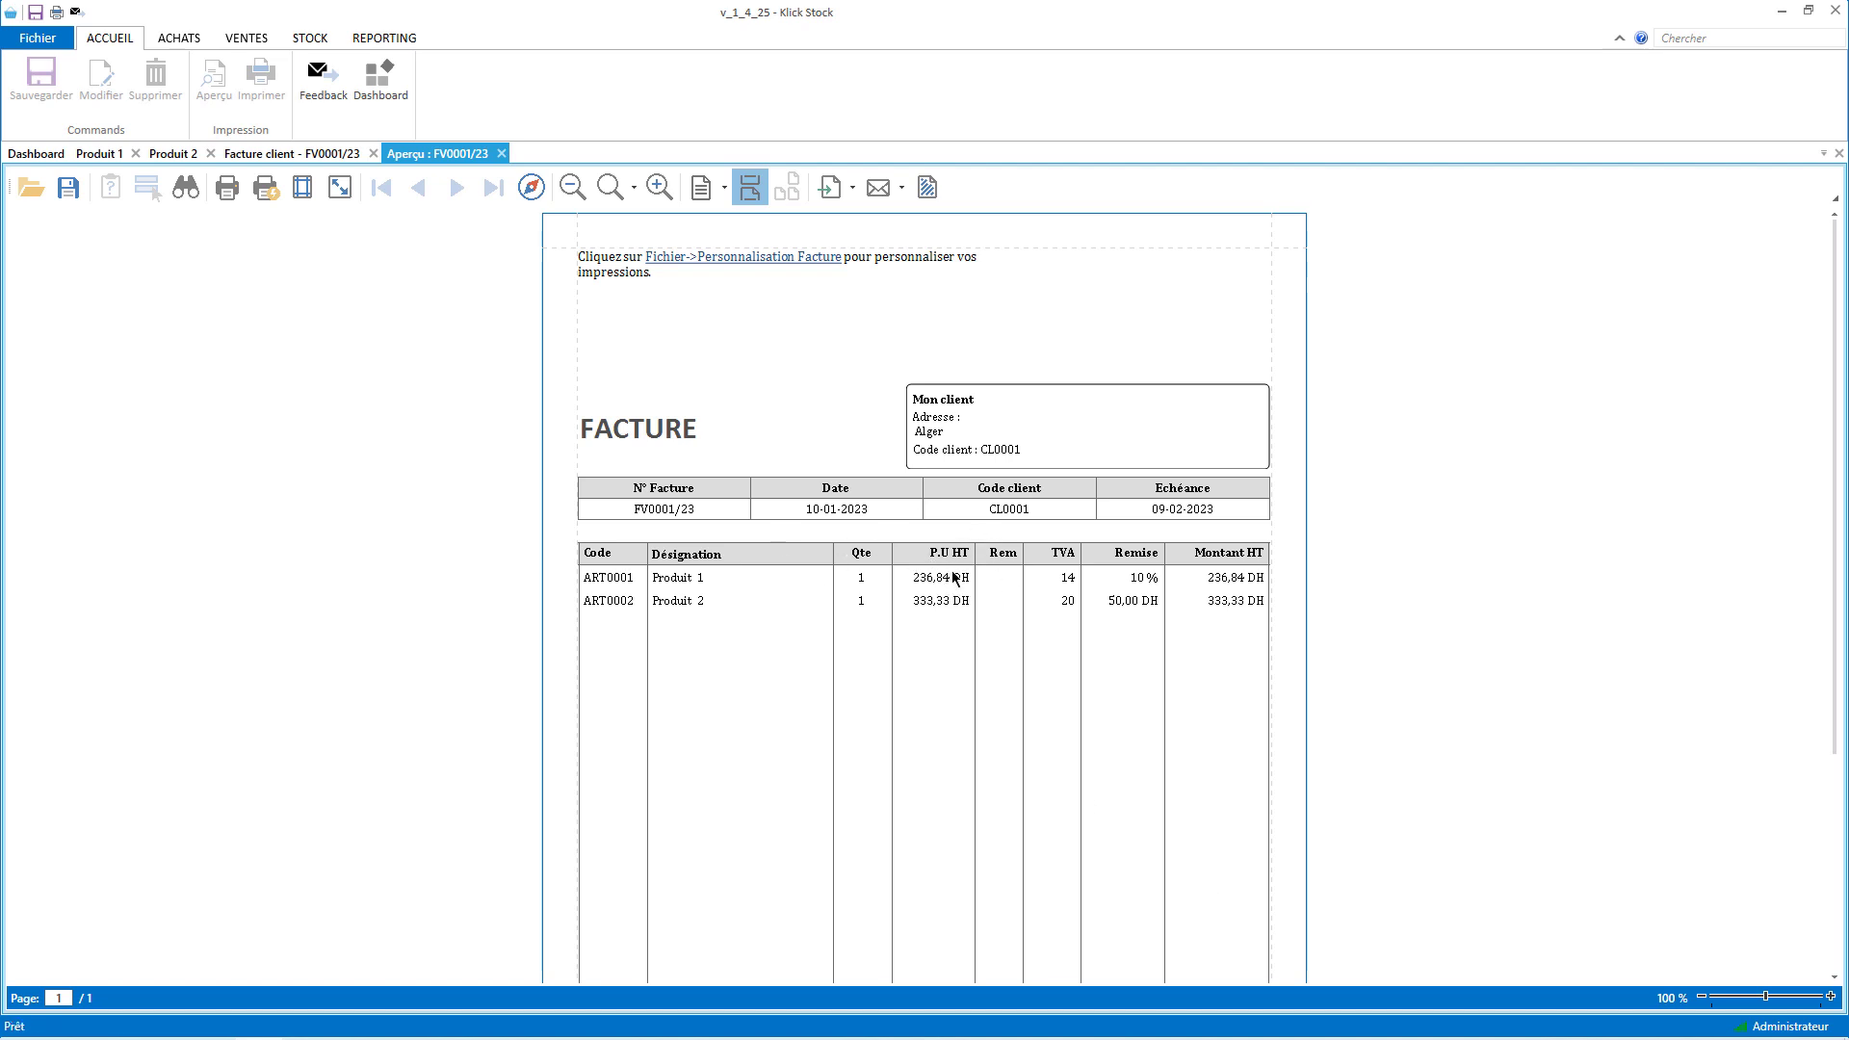
pyautogui.click(502, 154)
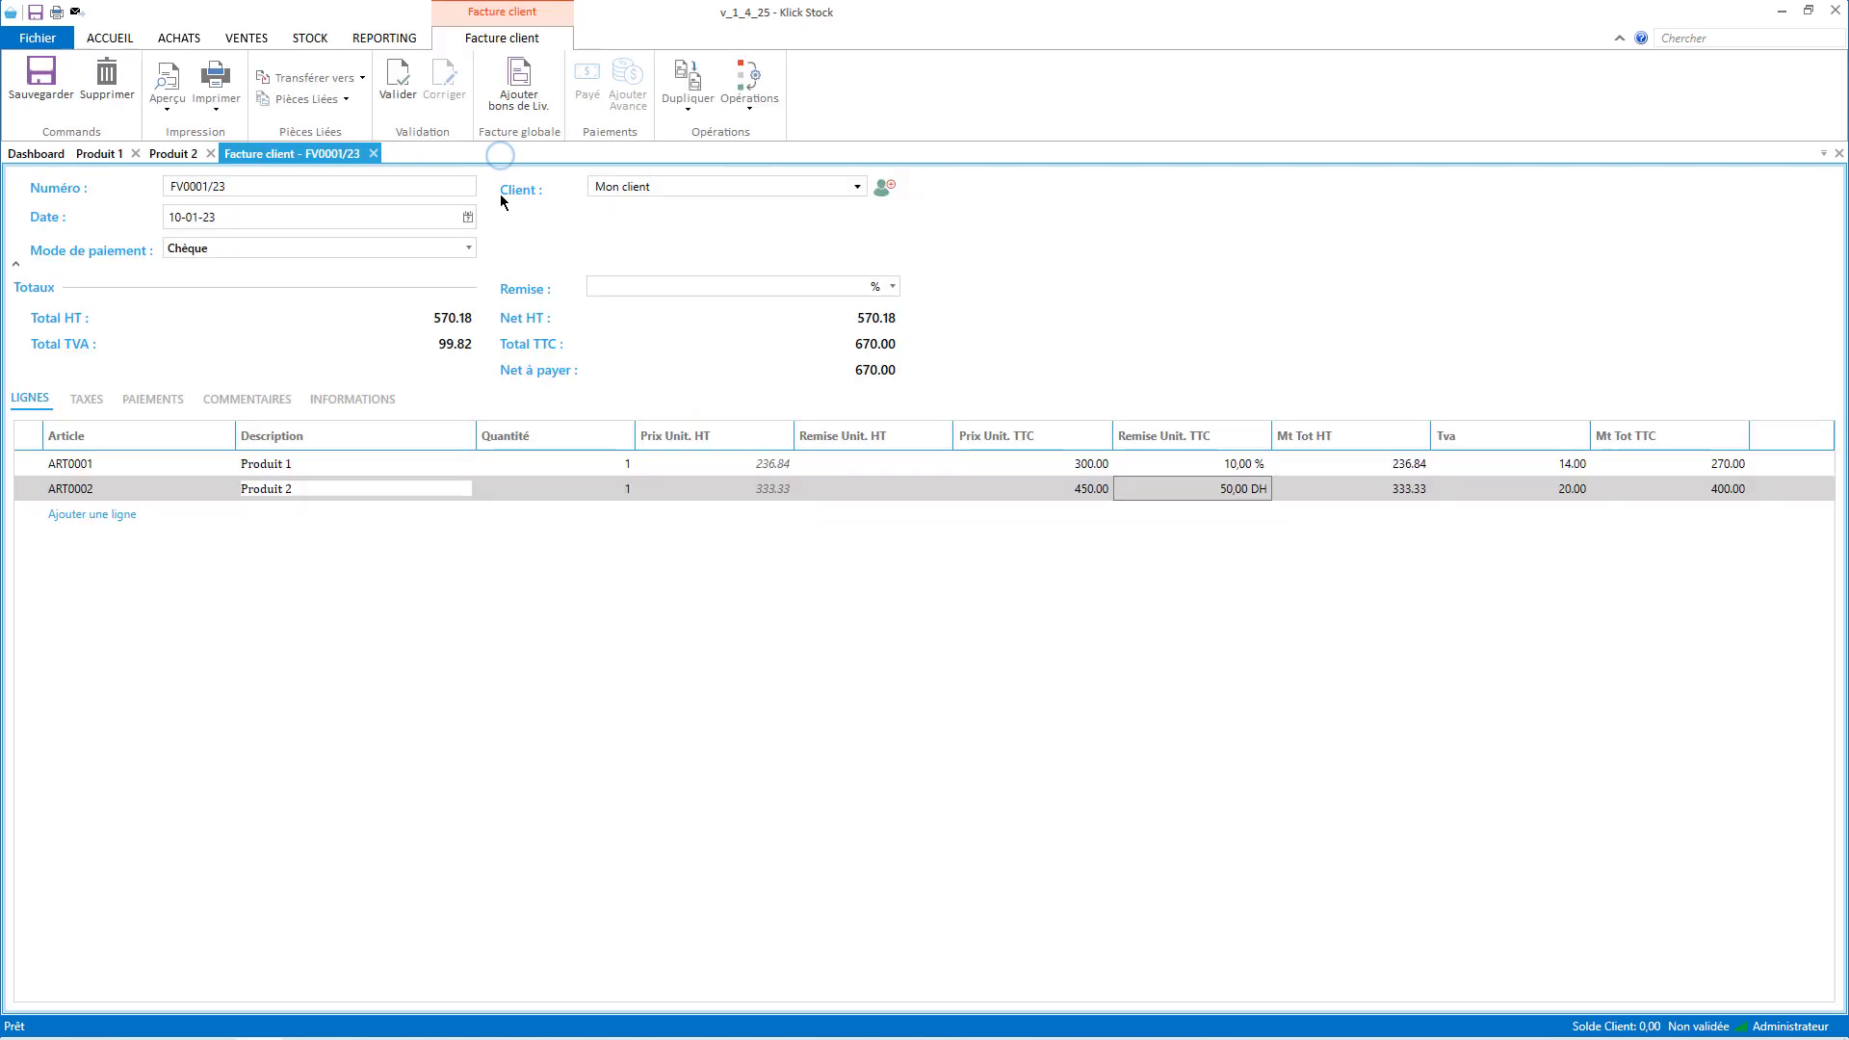
# - In the default A4 template's body, show TTC unit and line prices, hide HT prices, TVA, non-included taxes and the always-shown discount, and save
pyautogui.click(37, 38)
pyautogui.click(135, 293)
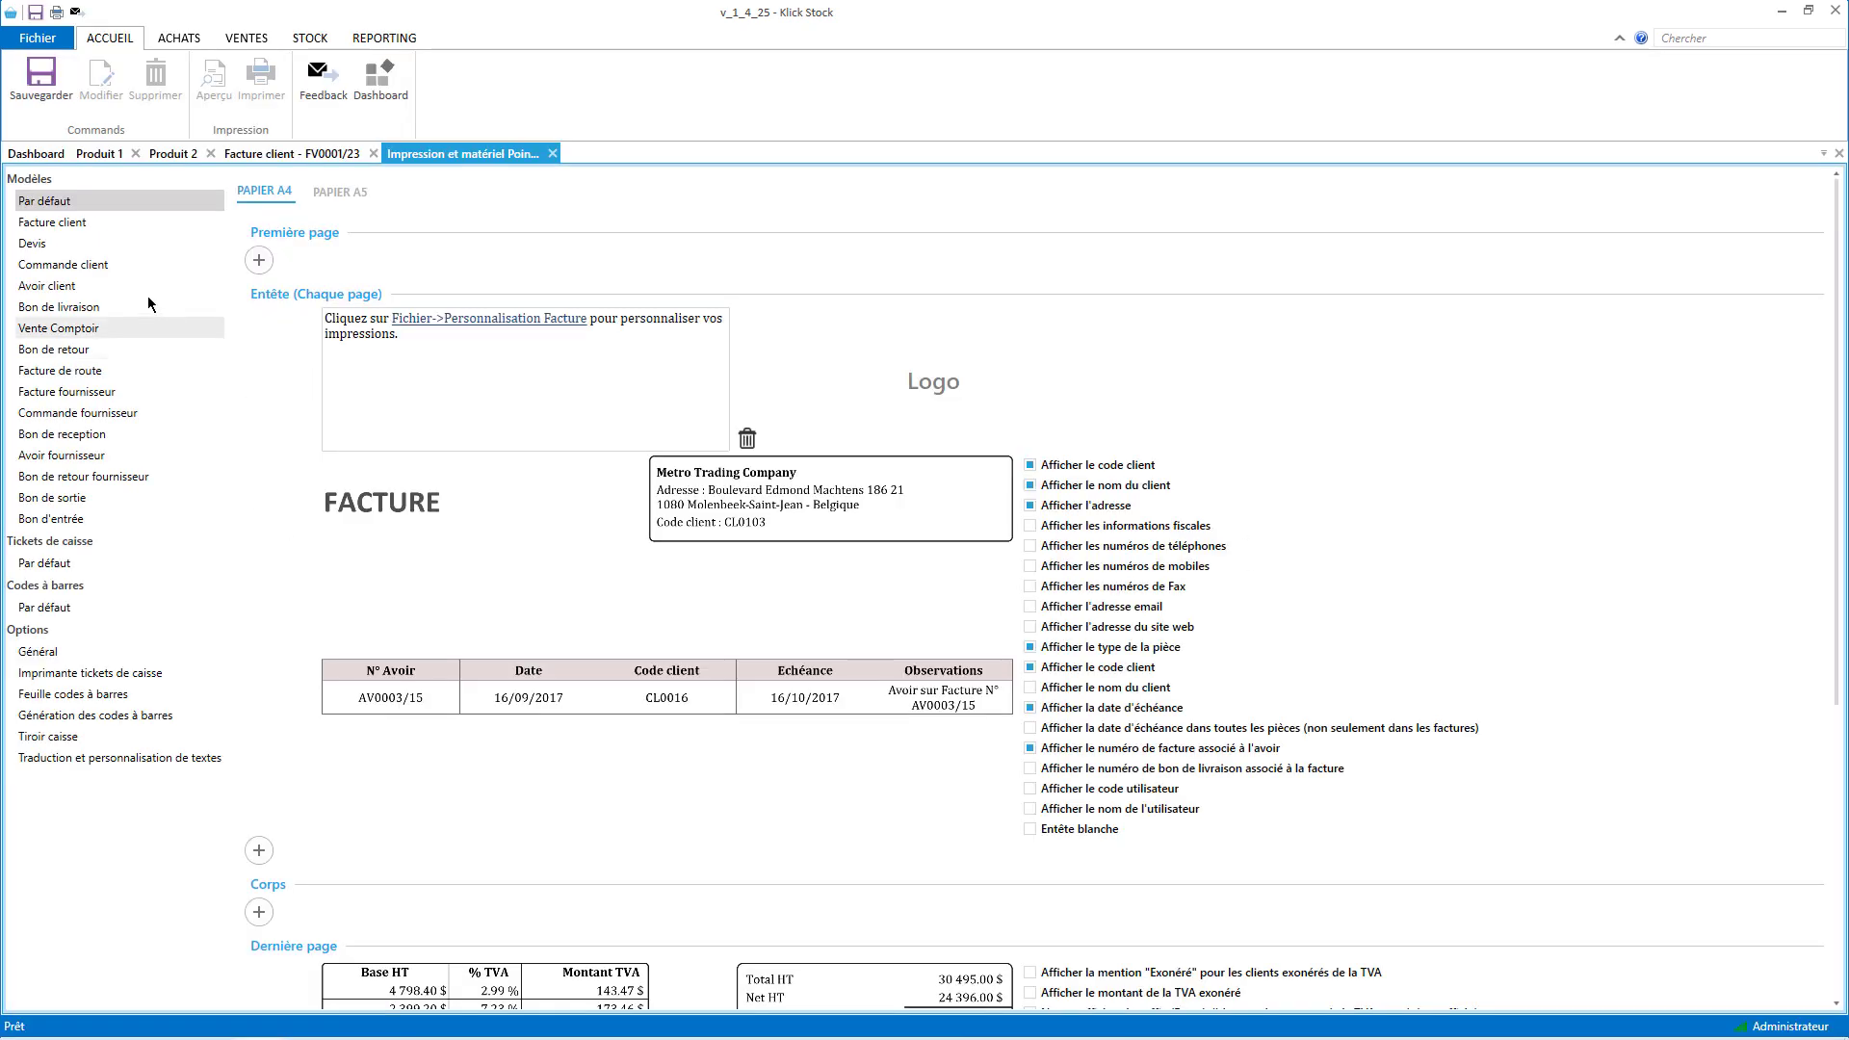
pyautogui.scroll(-5, 1217, 659)
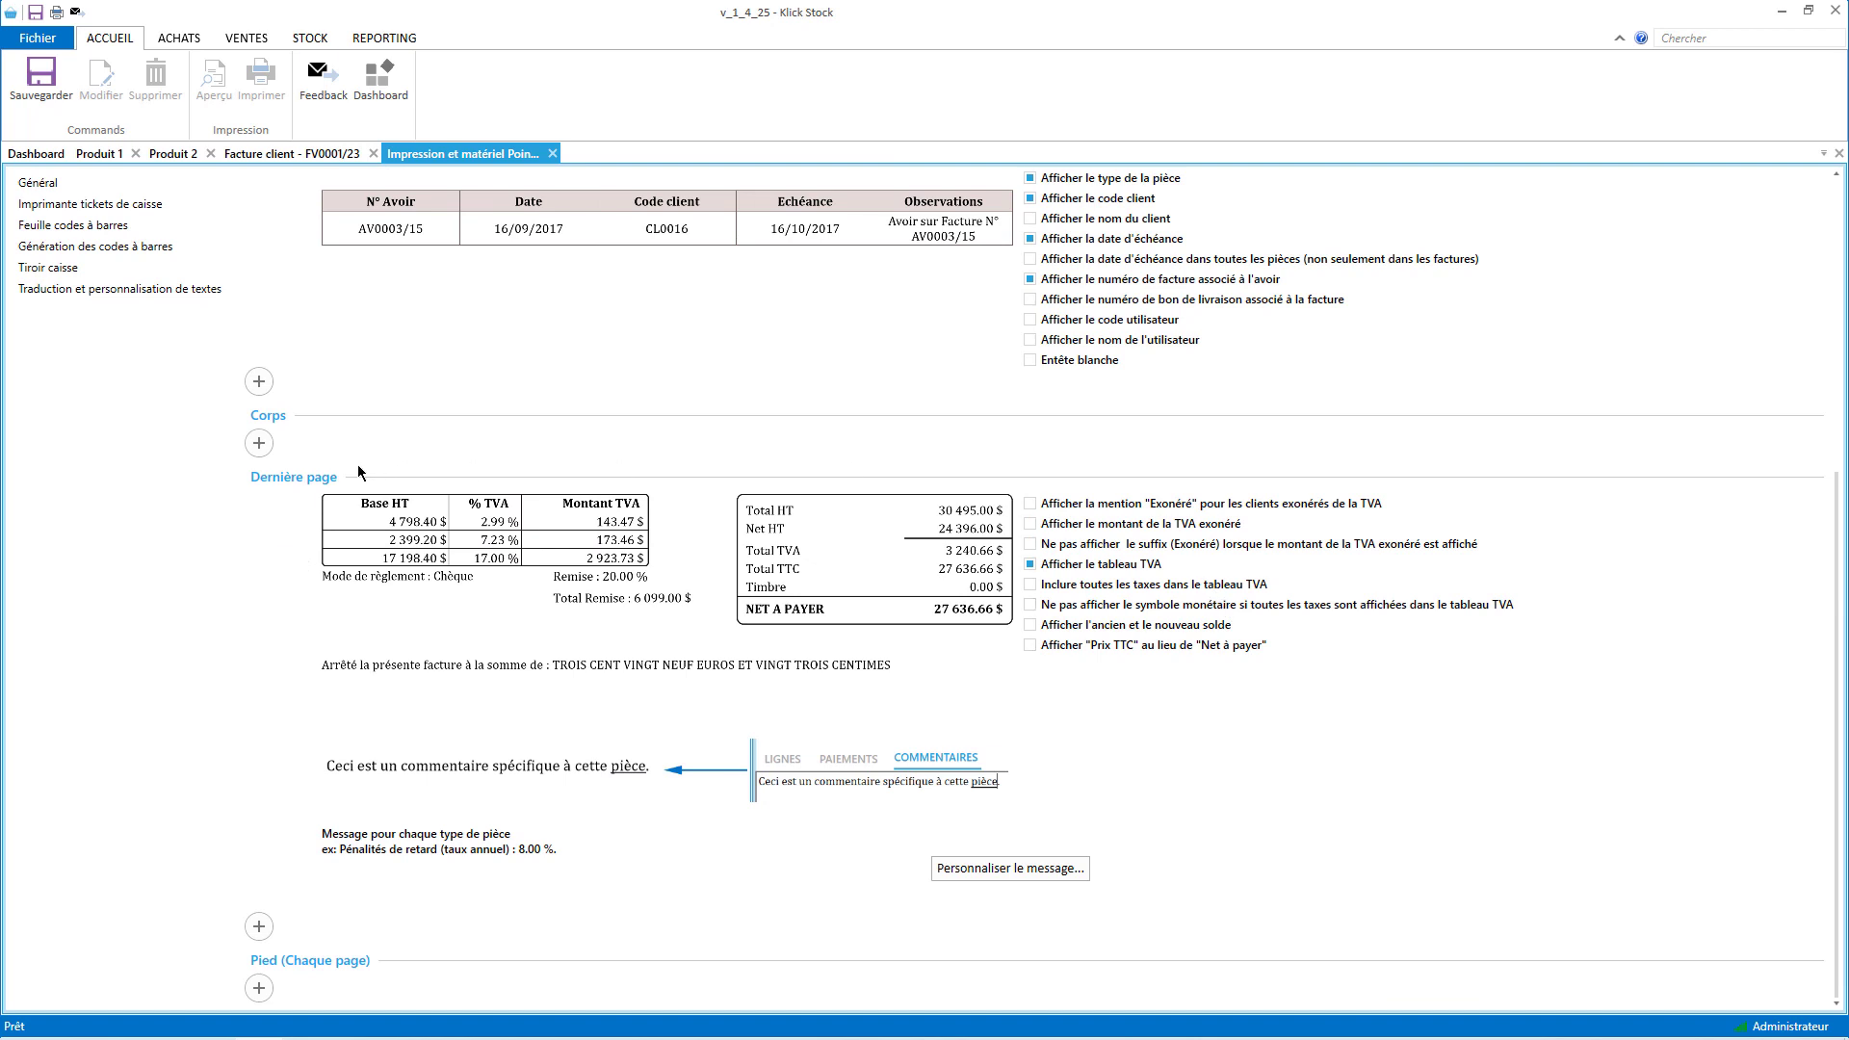
pyautogui.click(259, 444)
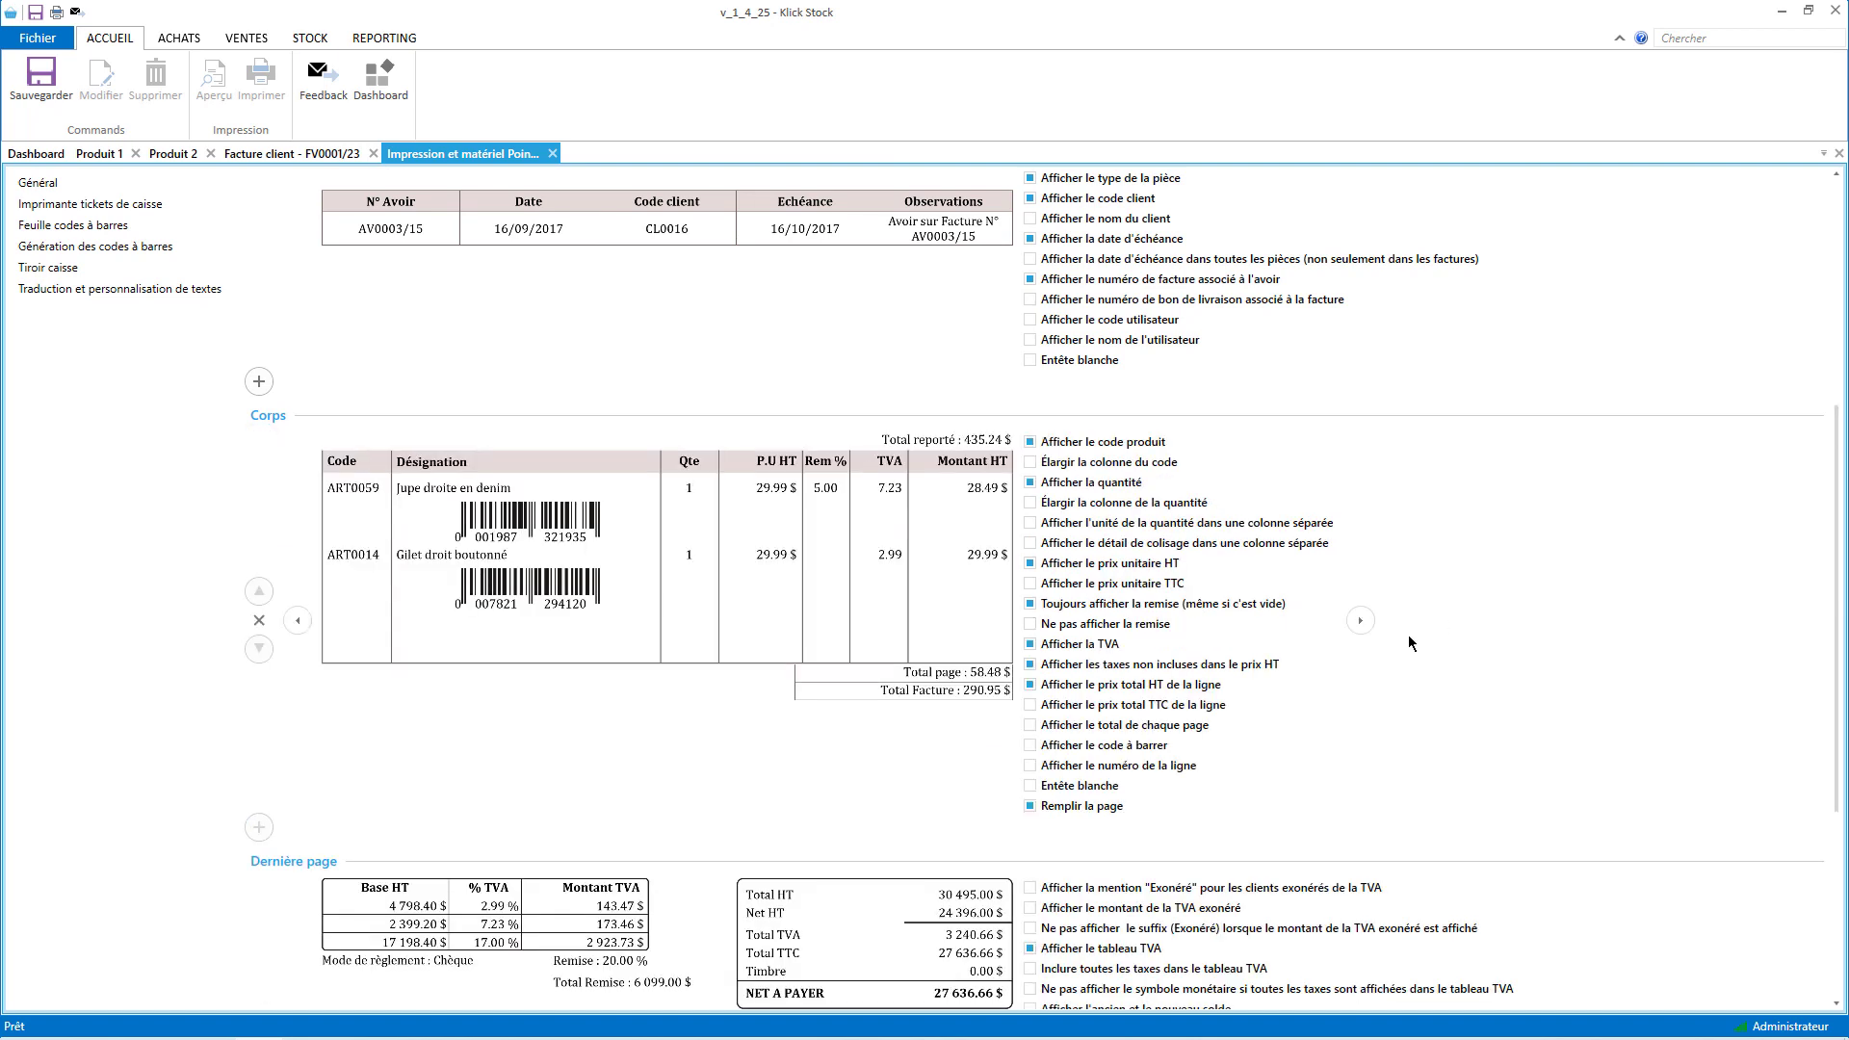
pyautogui.click(1073, 566)
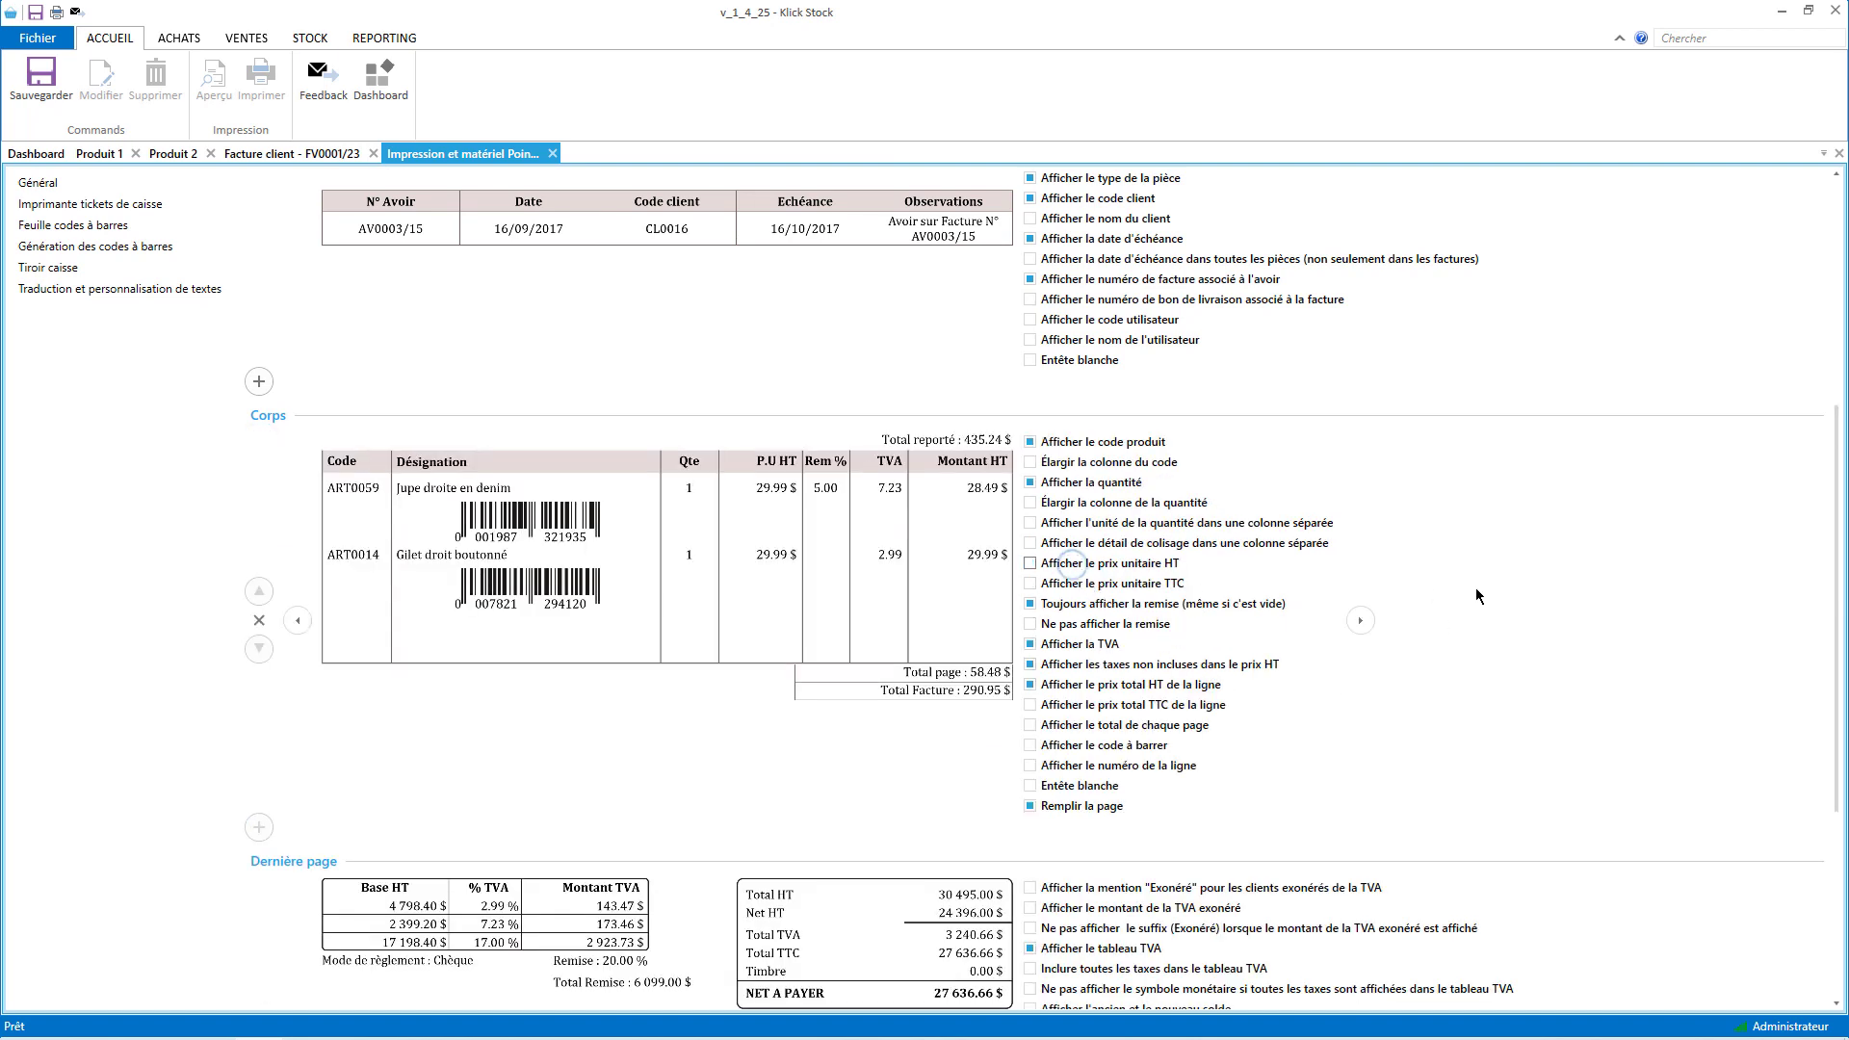
pyautogui.click(1143, 589)
pyautogui.click(1139, 605)
pyautogui.click(1075, 650)
pyautogui.click(1160, 667)
pyautogui.click(1169, 709)
pyautogui.click(1182, 684)
pyautogui.click(40, 79)
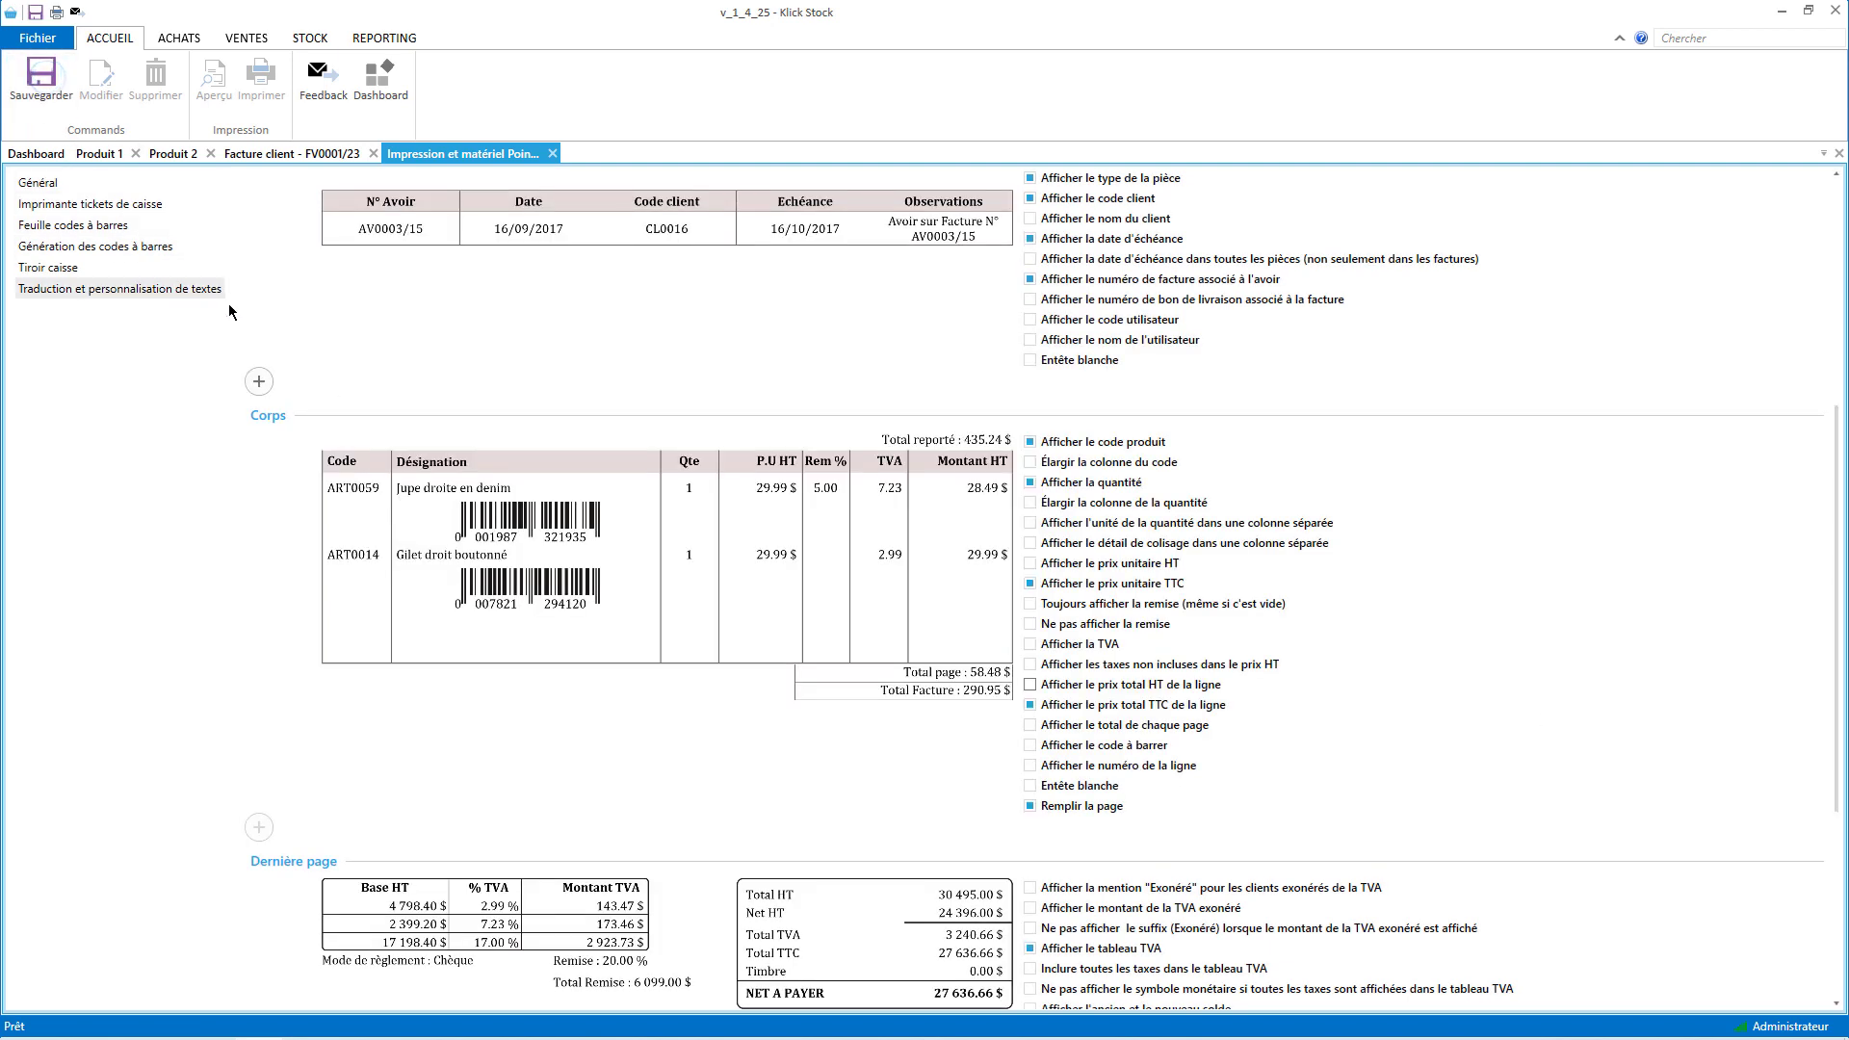
# - Preview the customer invoice with the modified template and examine its TTC line amounts and totals
pyautogui.click(265, 155)
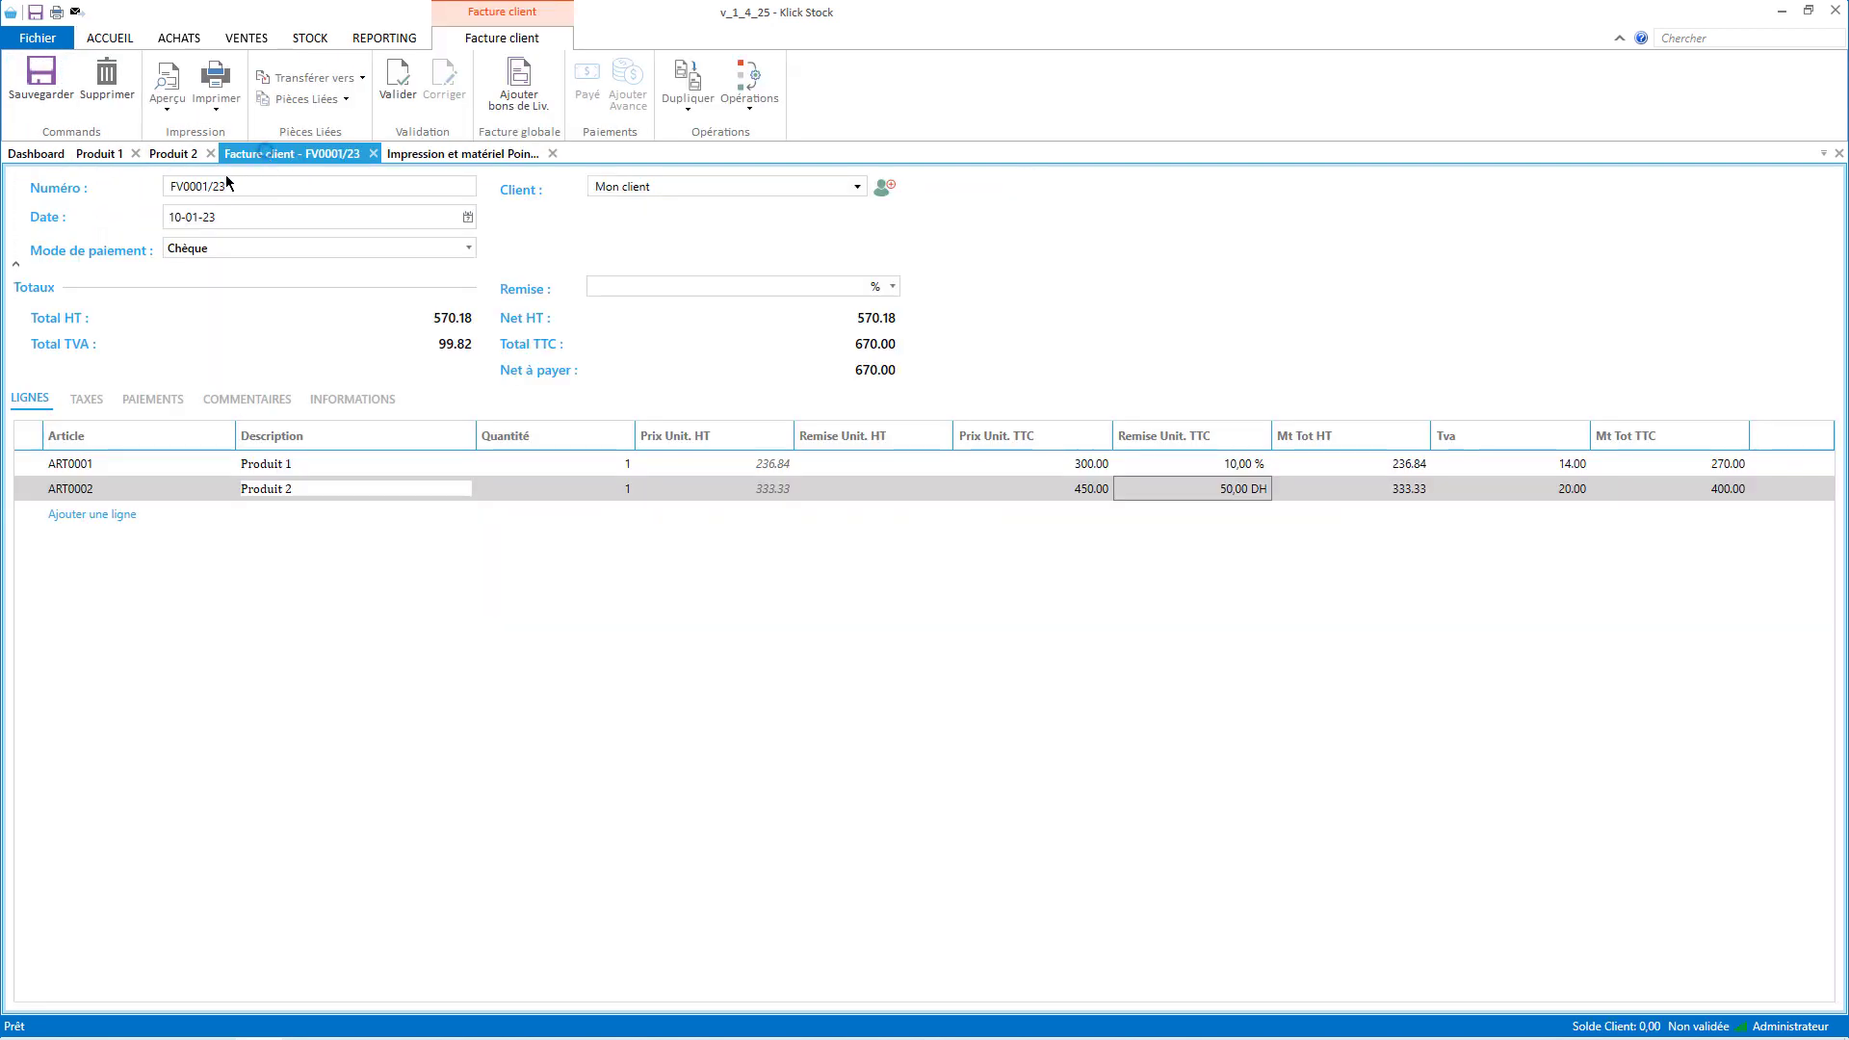
pyautogui.click(174, 77)
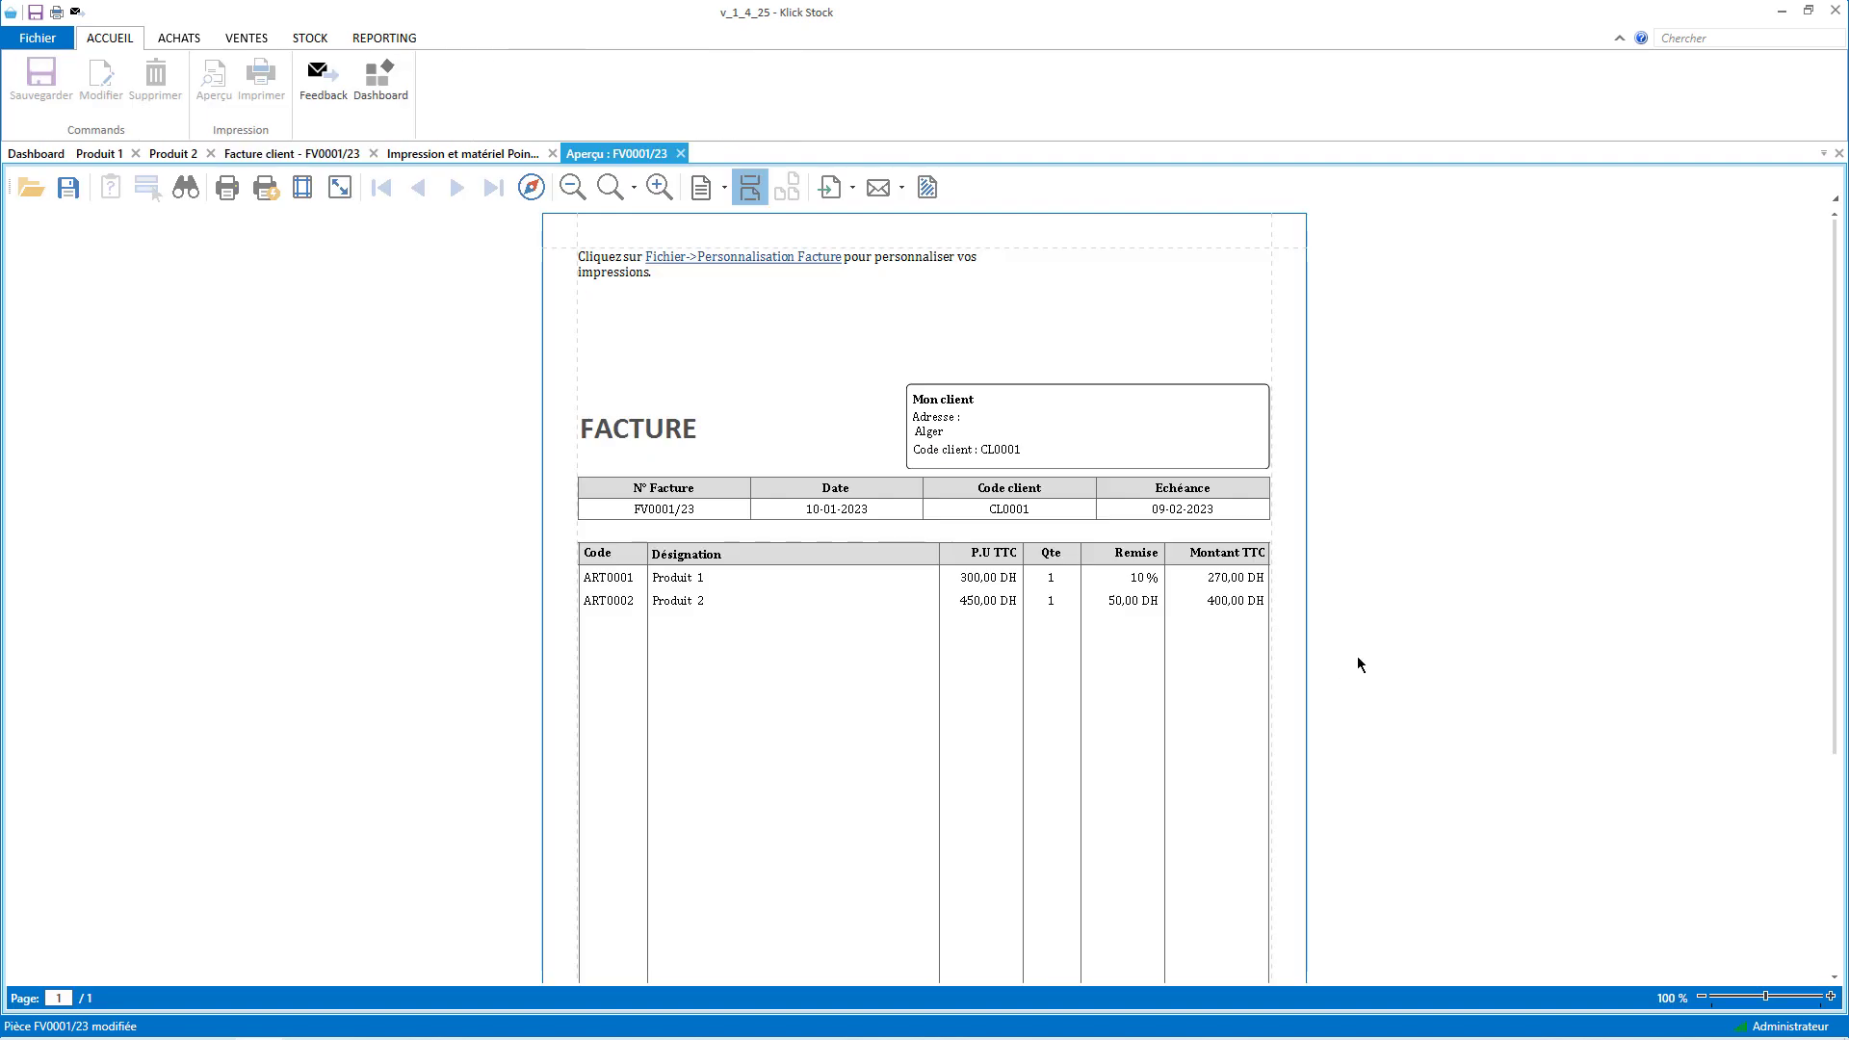
pyautogui.scroll(-3, 1357, 659)
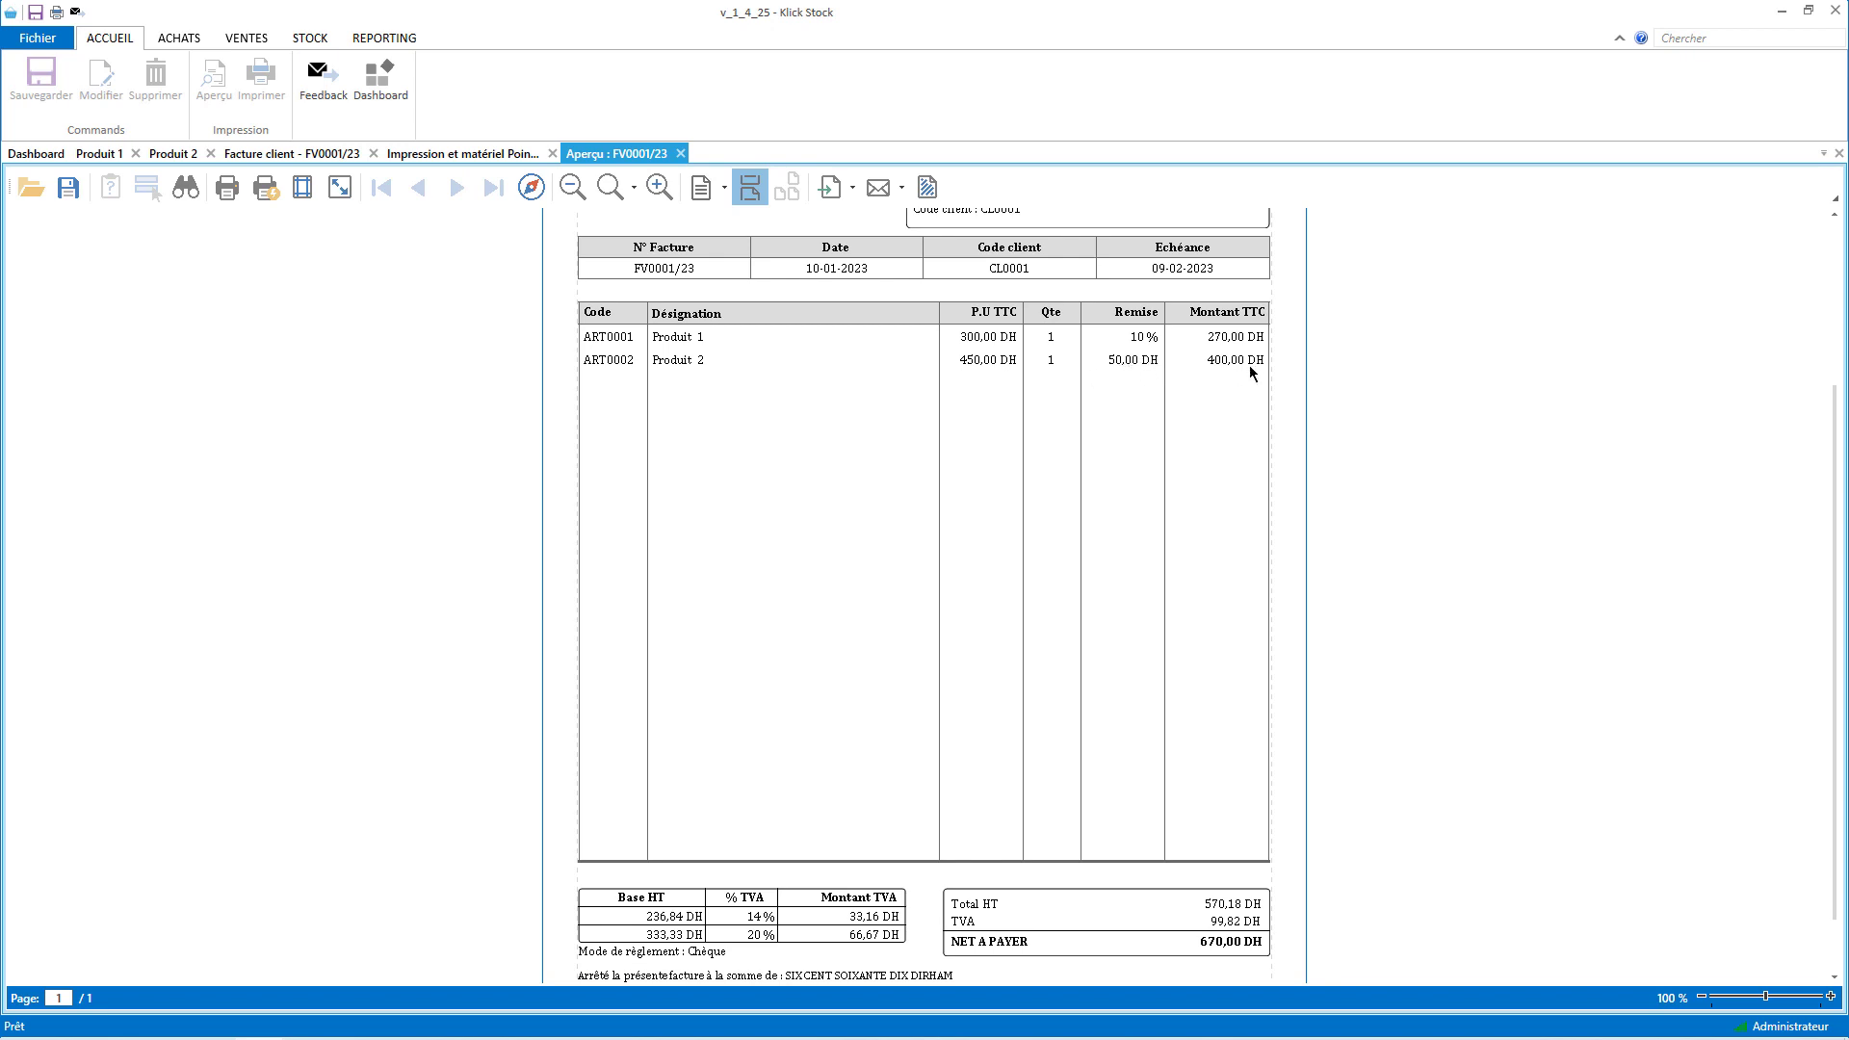
pyautogui.scroll(-1, 1306, 689)
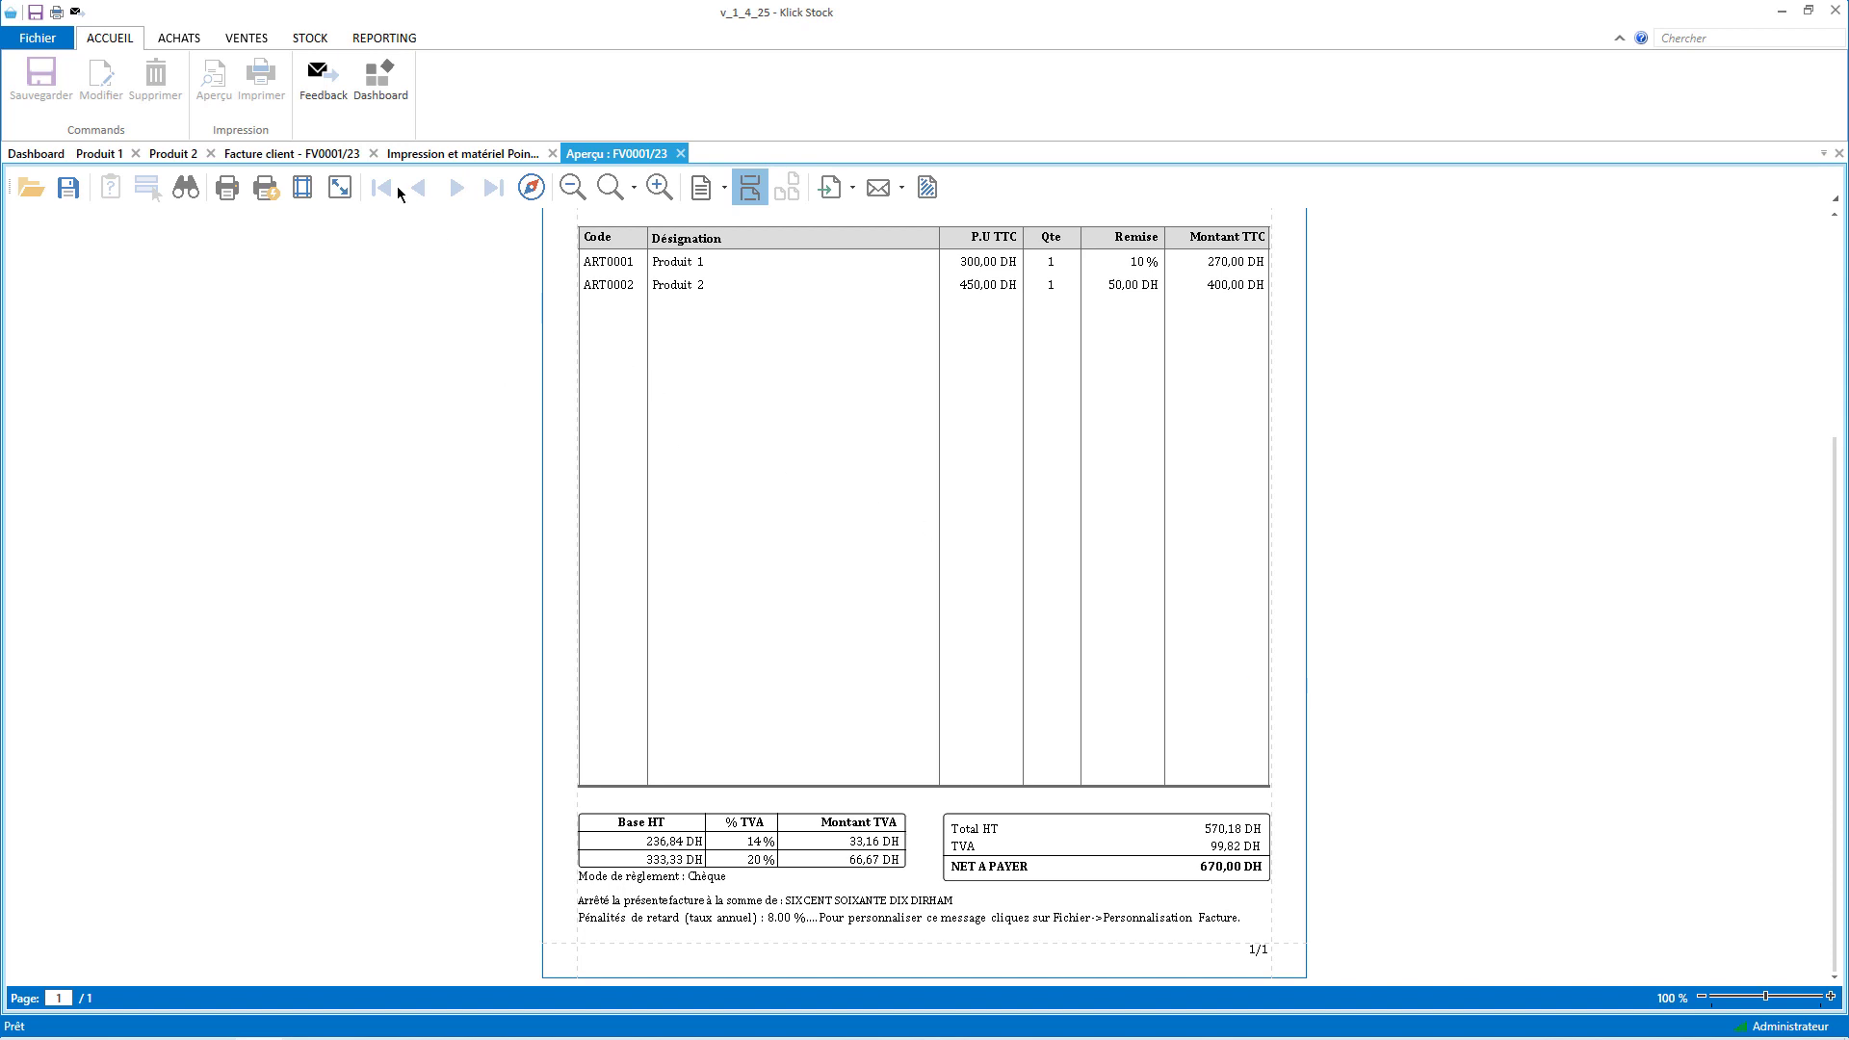
# - Highlight the release note about customizing each document's due date and view the default due date in the general print options
pyautogui.click(52, 159)
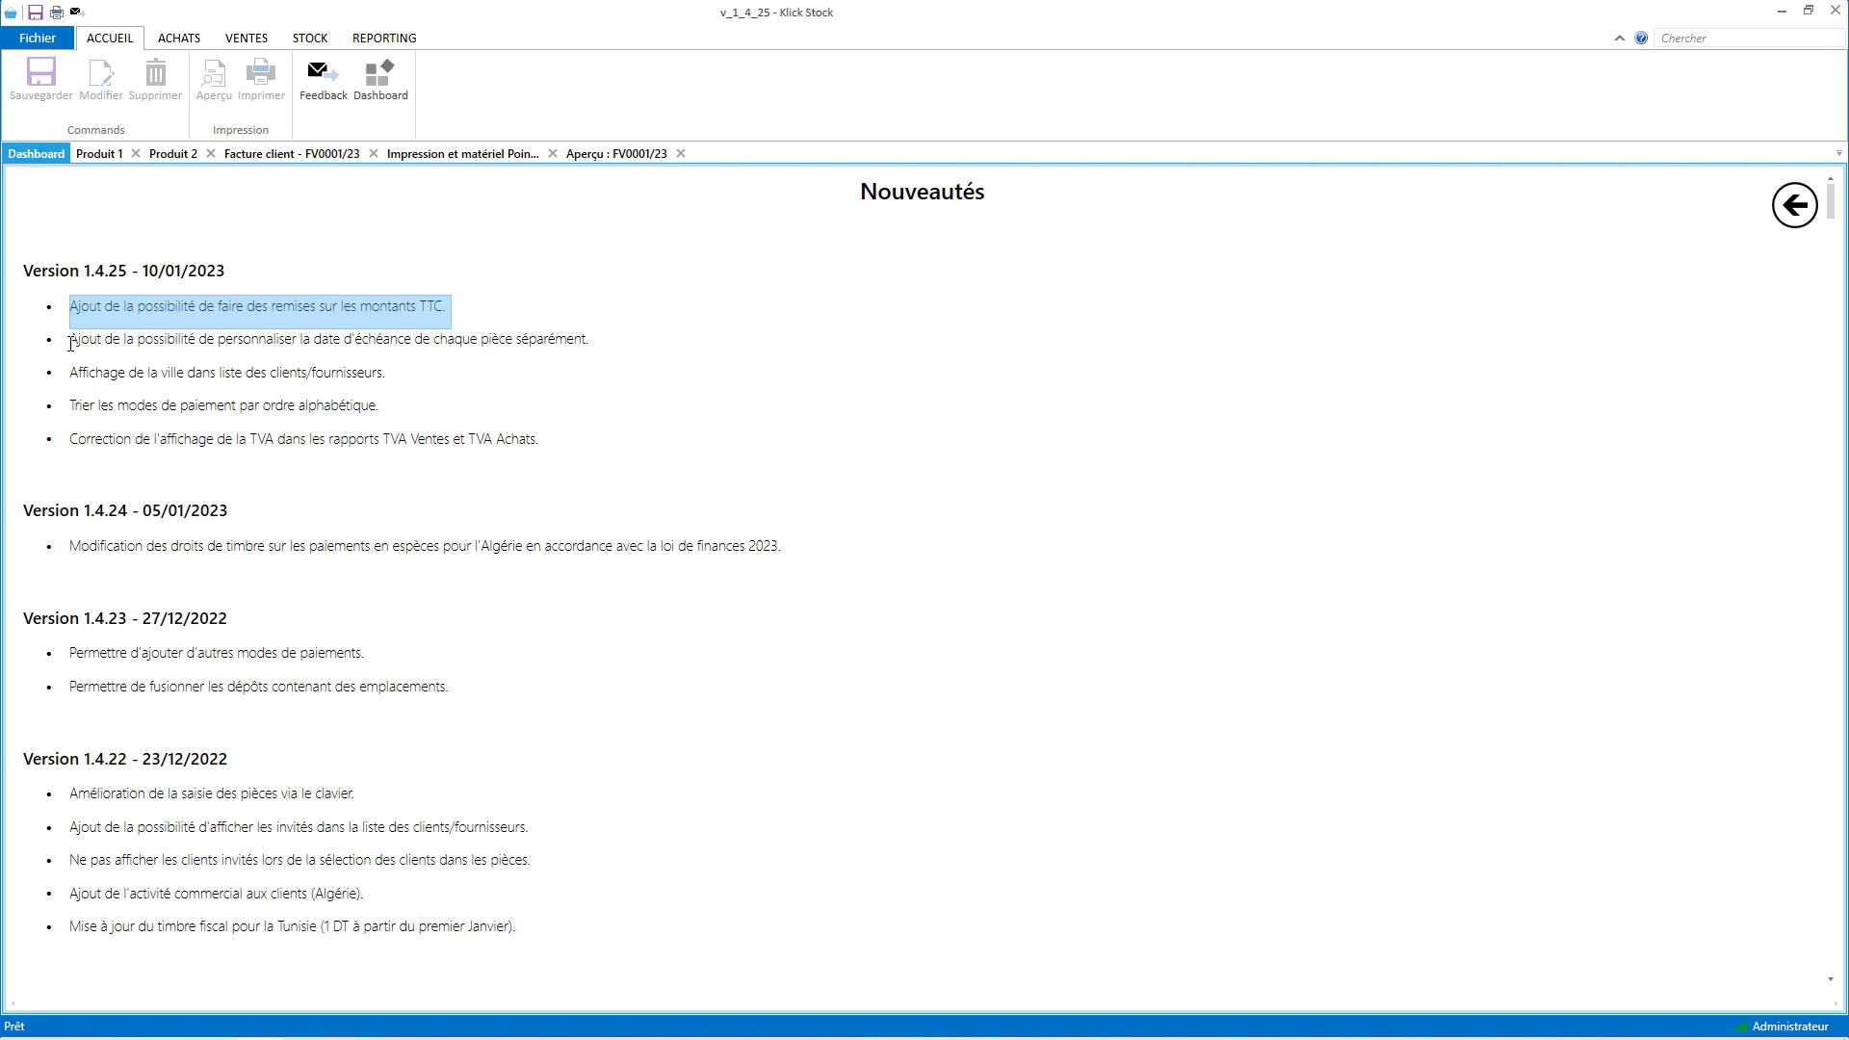
pyautogui.moveTo(74, 345); pyautogui.dragTo(685, 345)
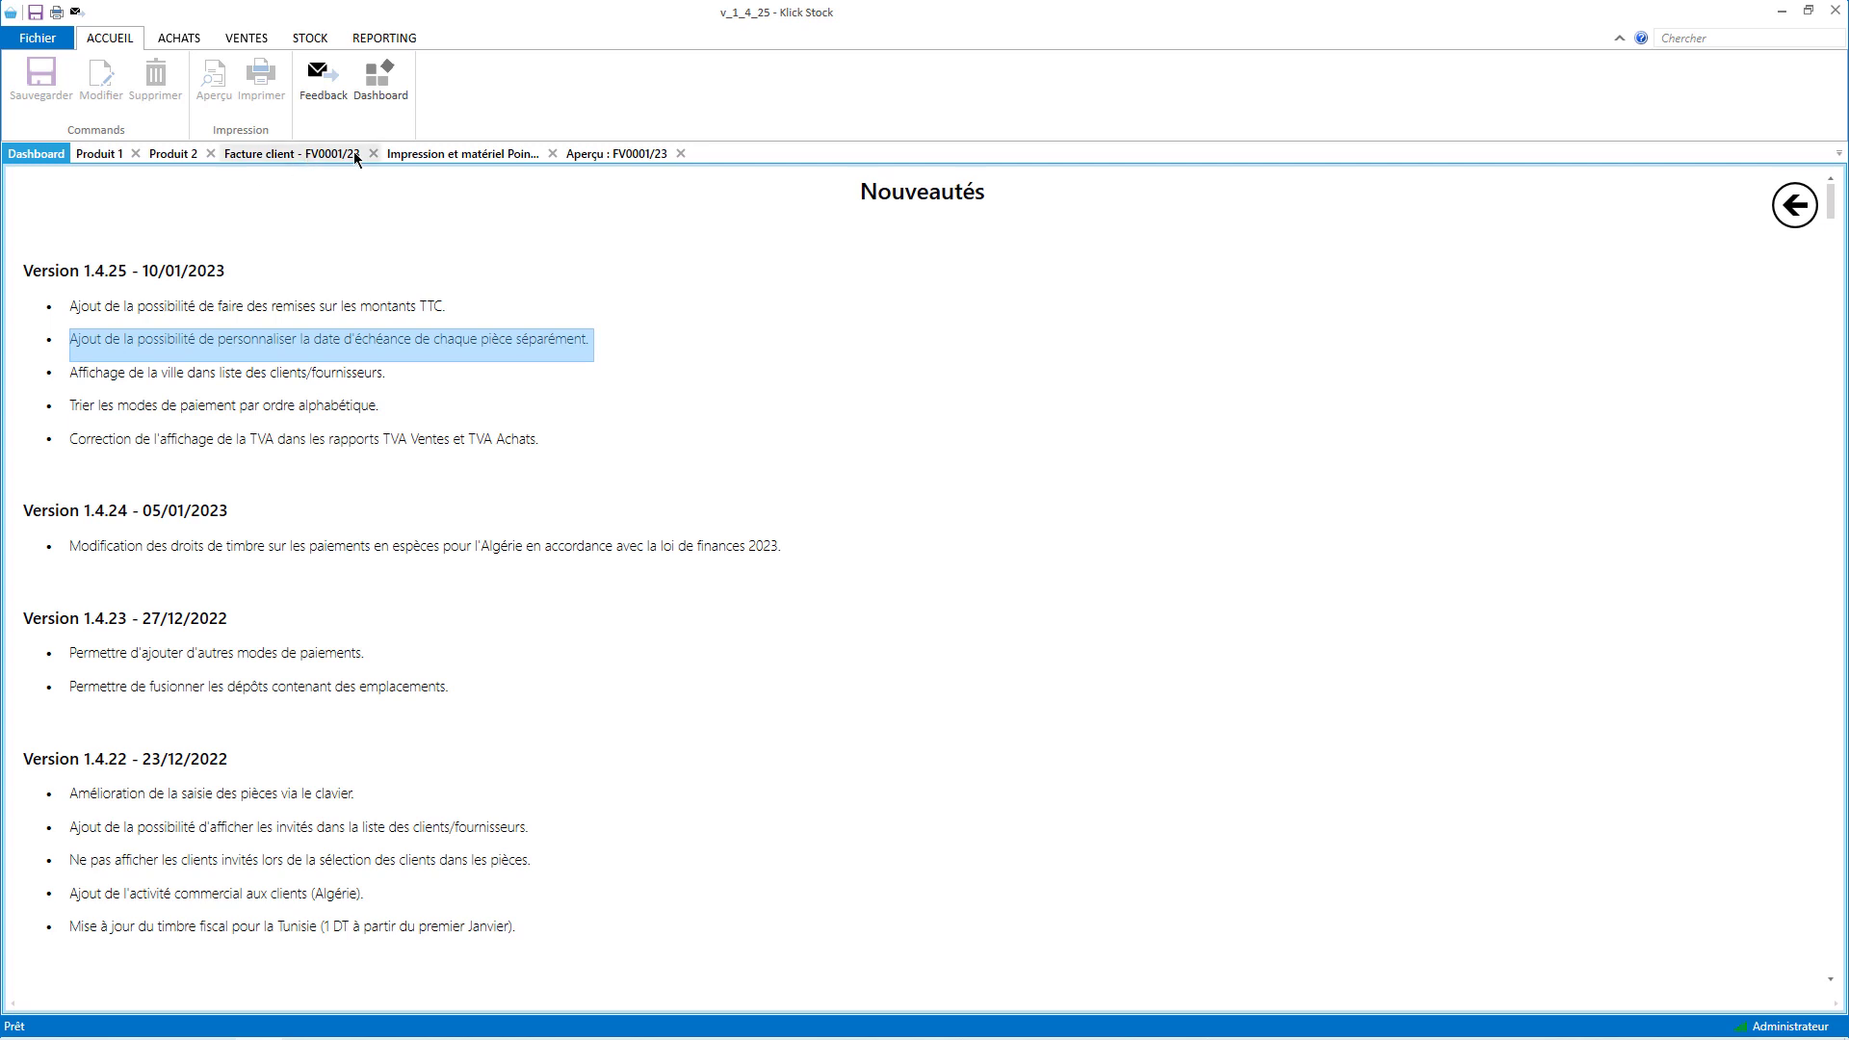
pyautogui.click(481, 154)
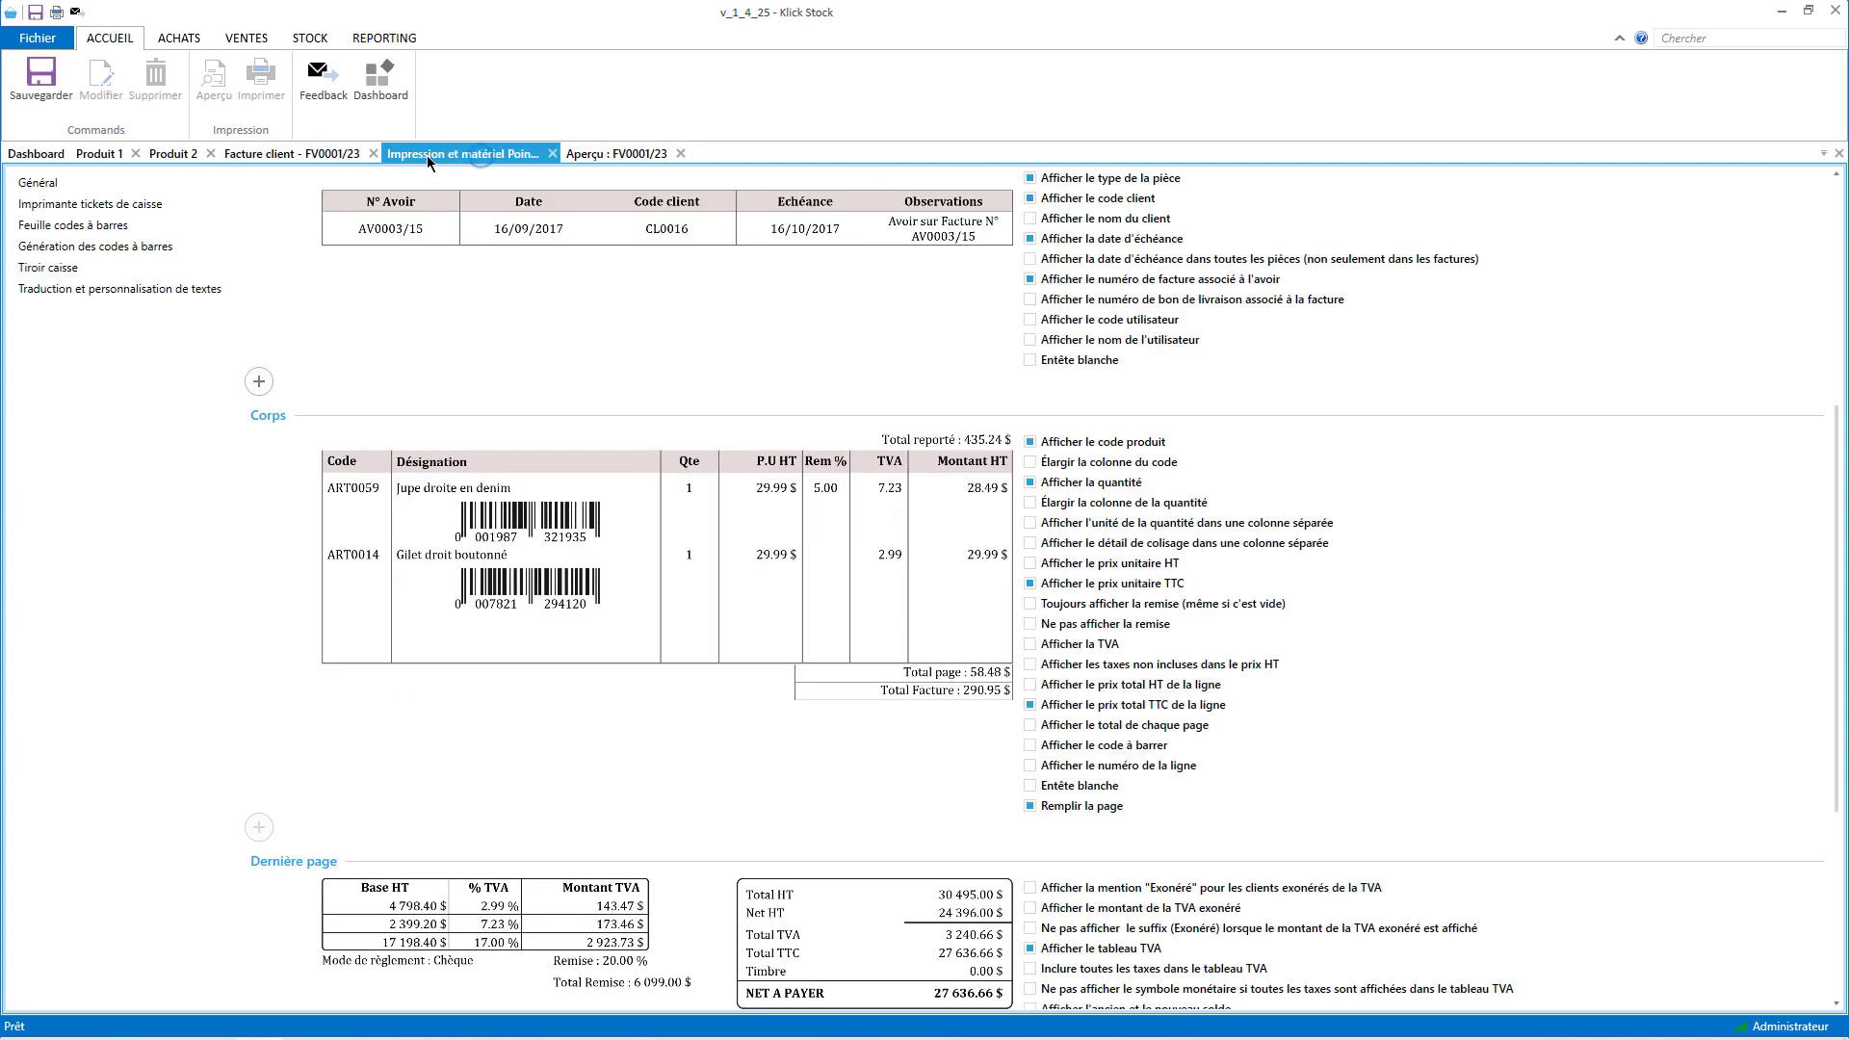
pyautogui.scroll(2, 453, 384)
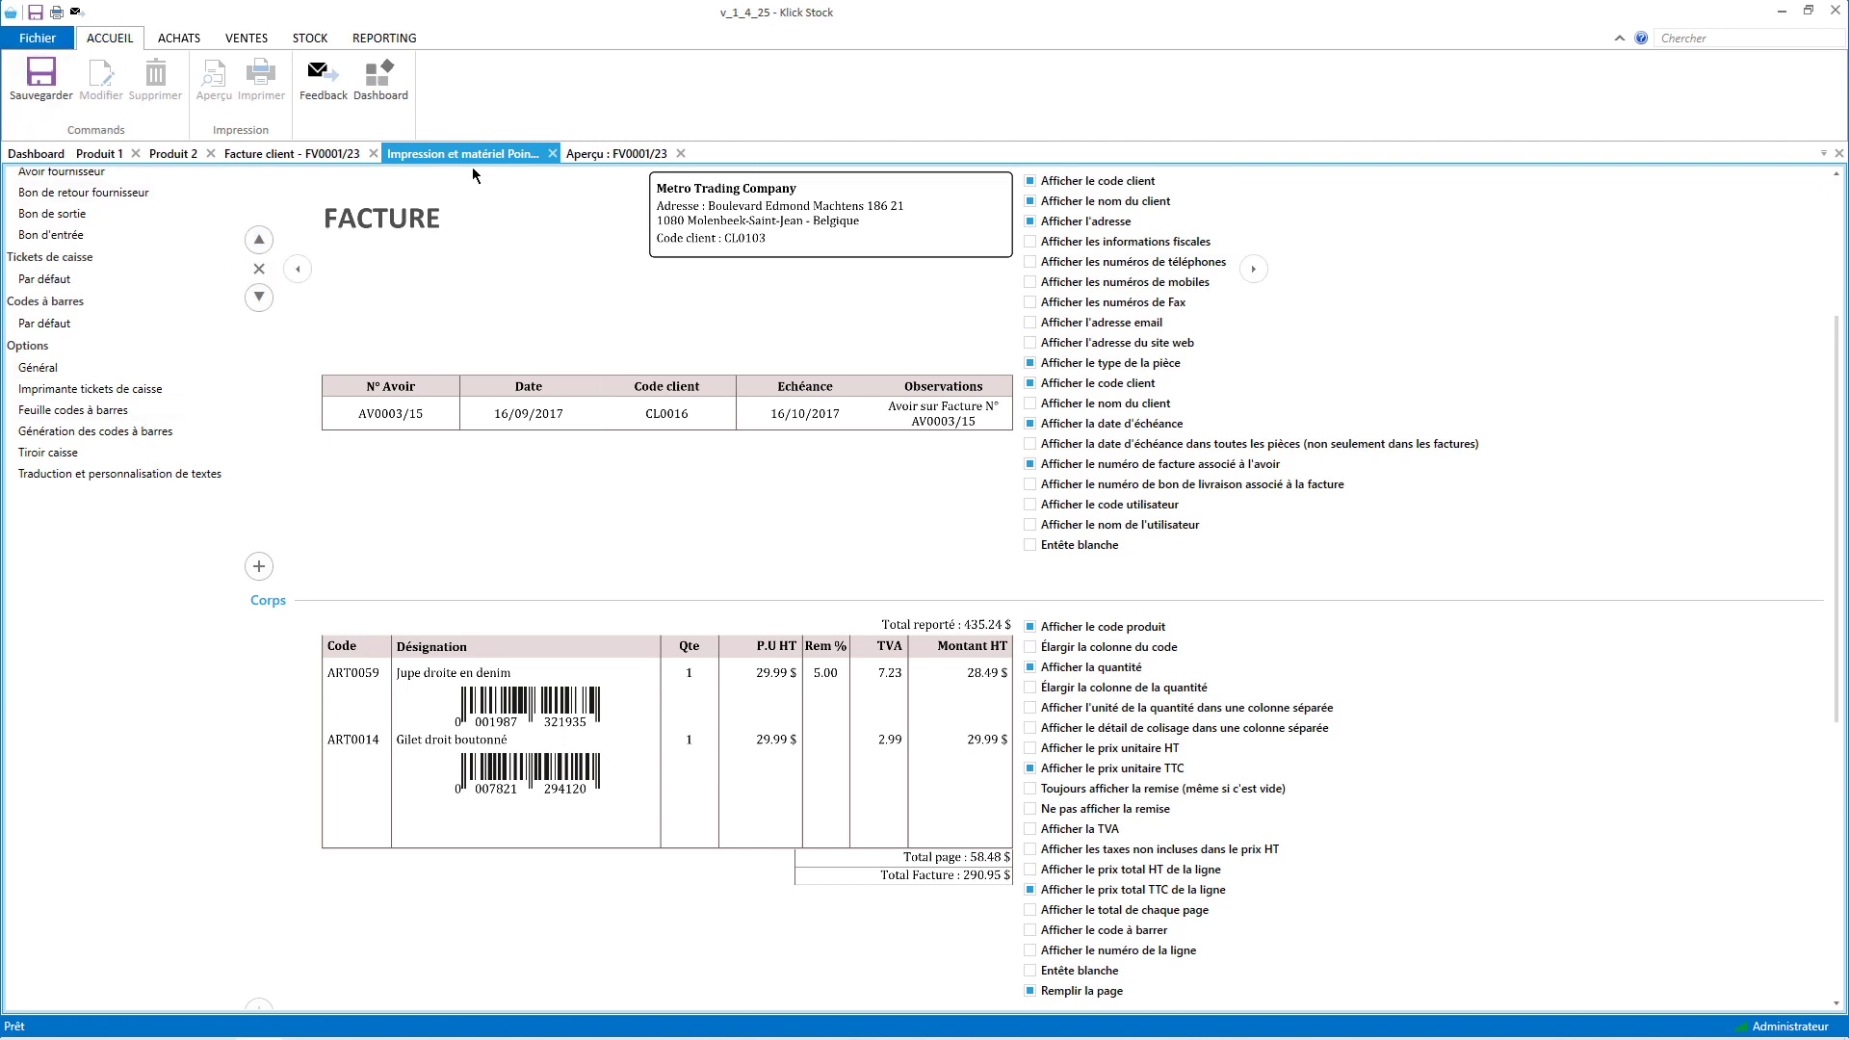
pyautogui.click(35, 374)
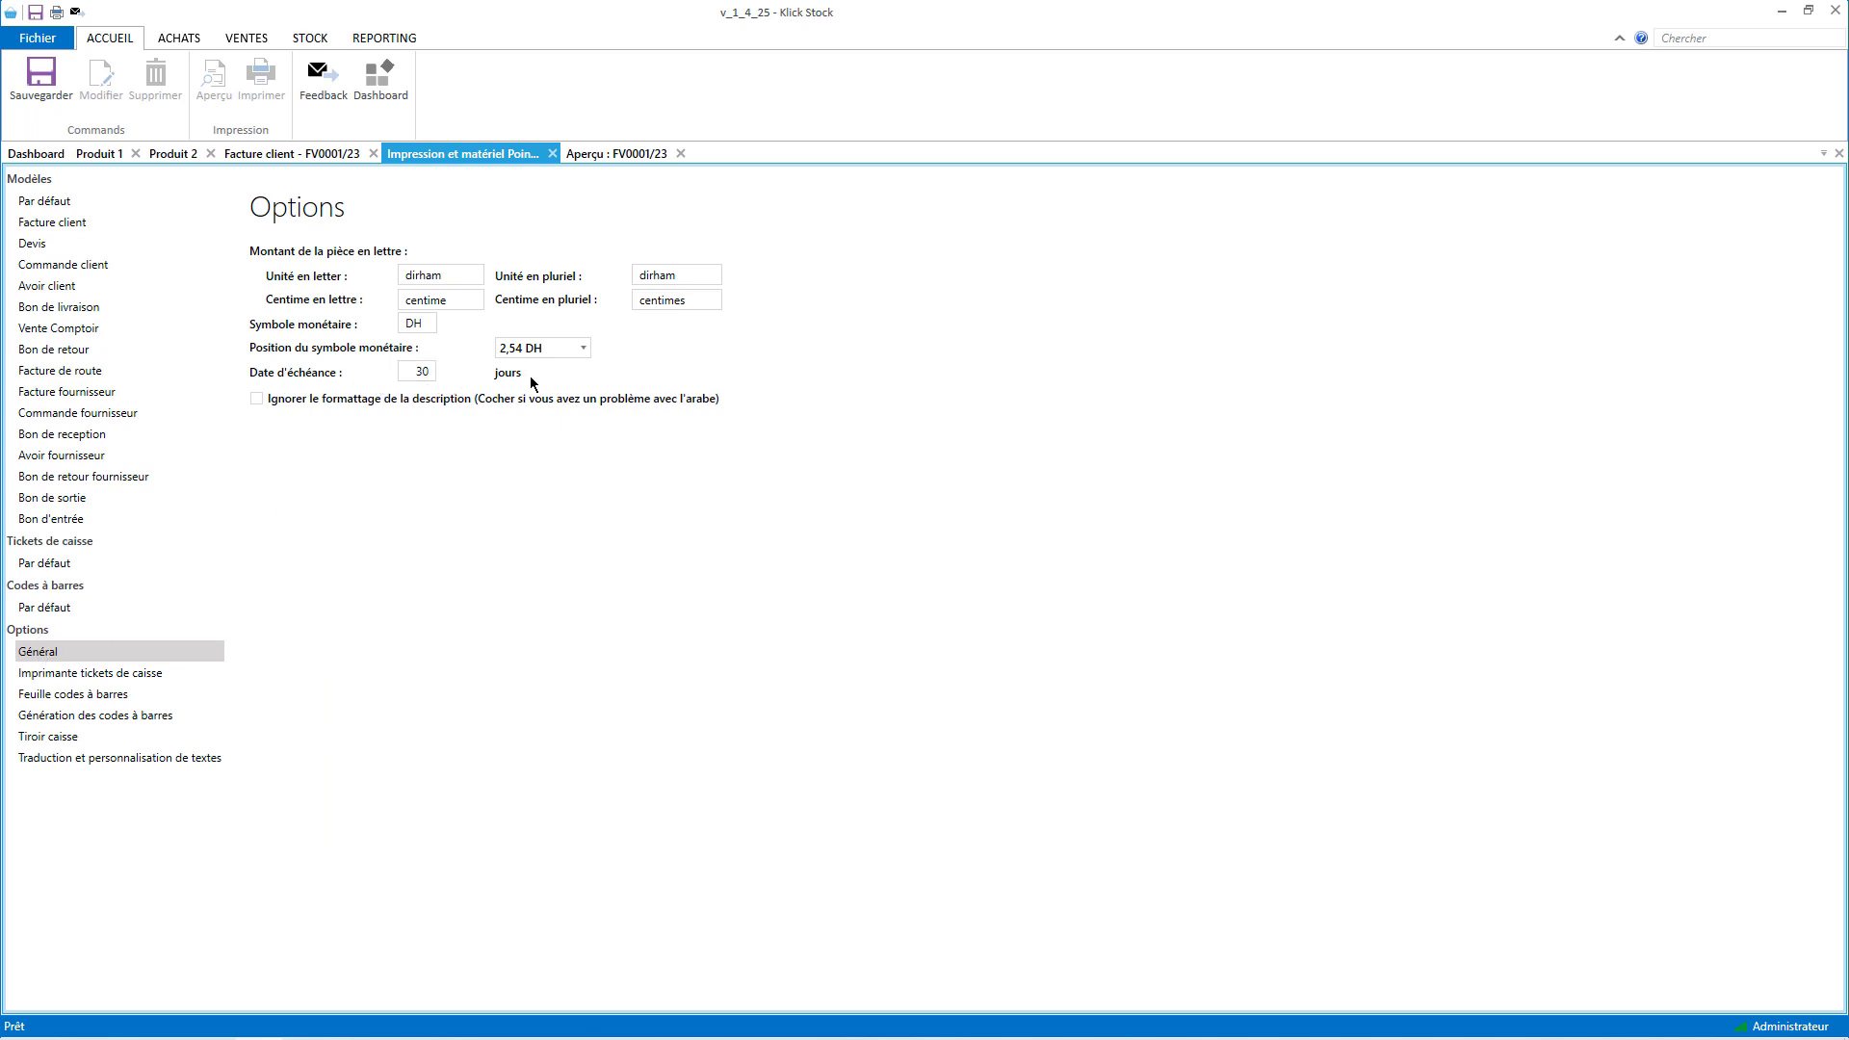
# - Set the customer invoice's own due date to 5 days, save it and preview the printed invoice
pyautogui.click(313, 155)
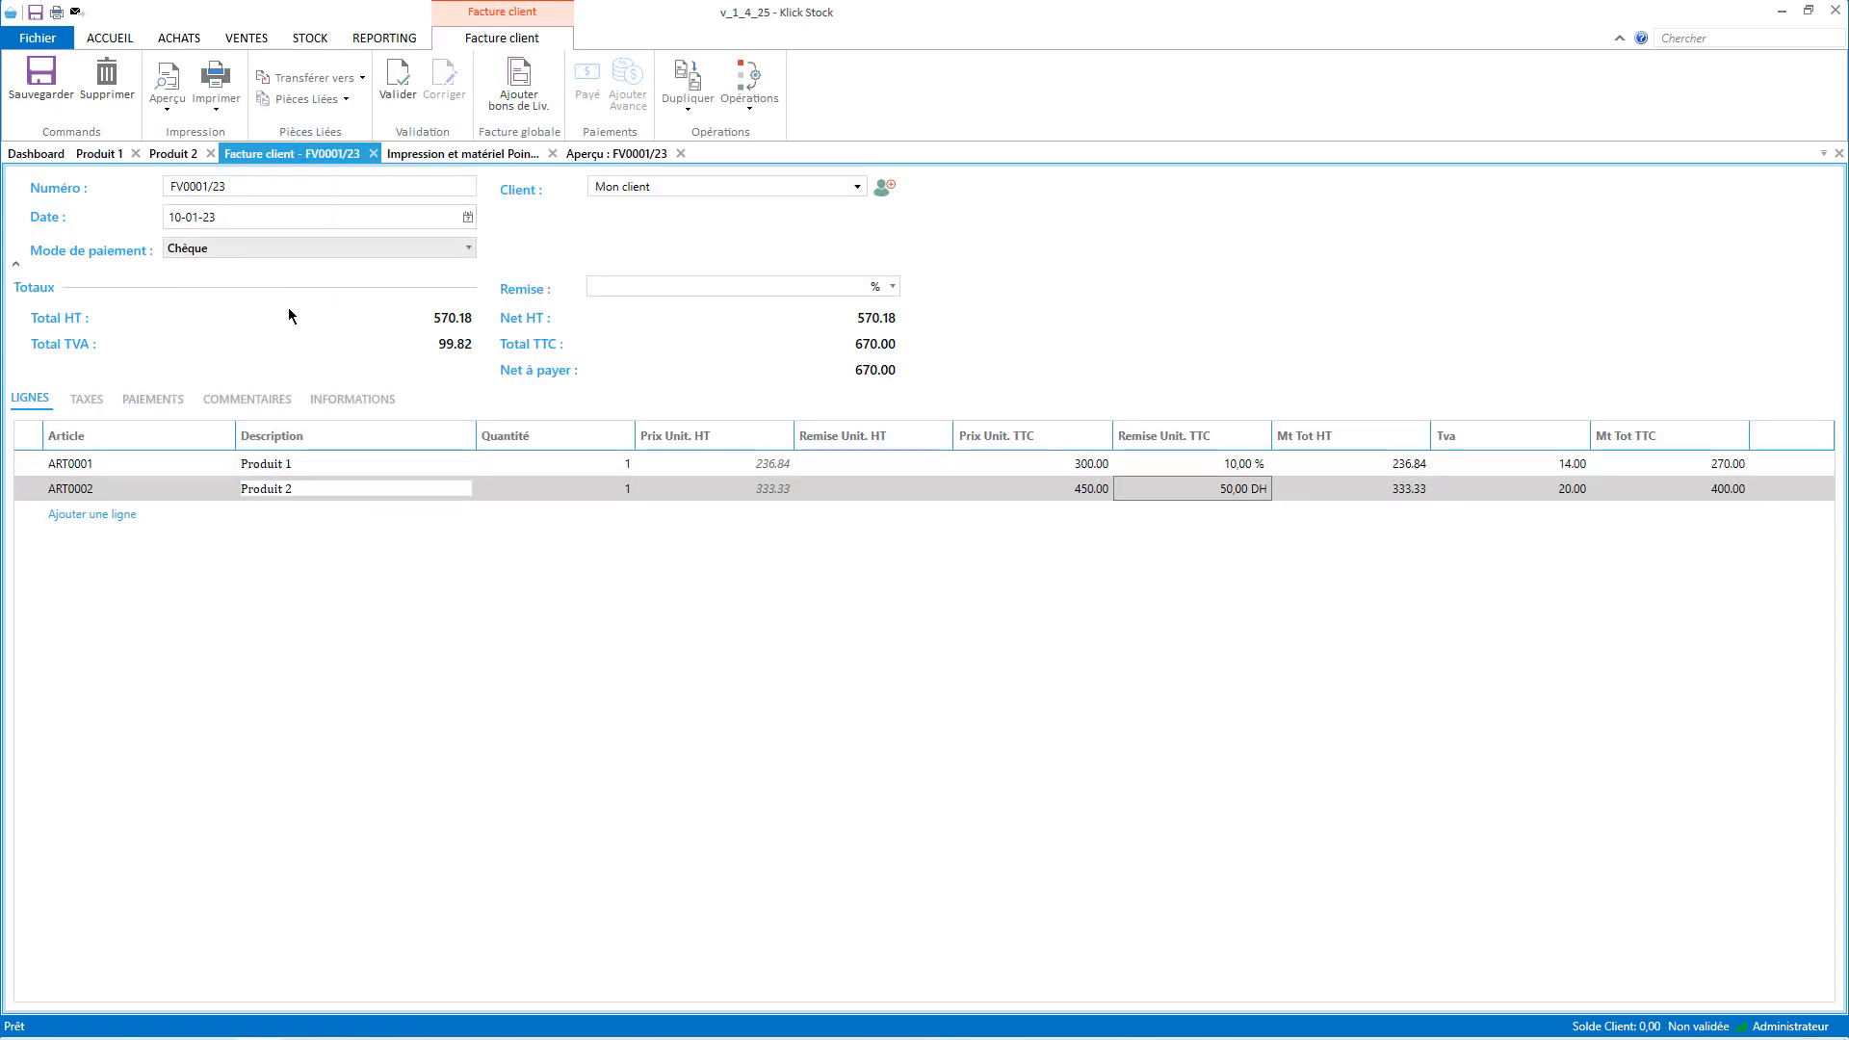
pyautogui.click(338, 398)
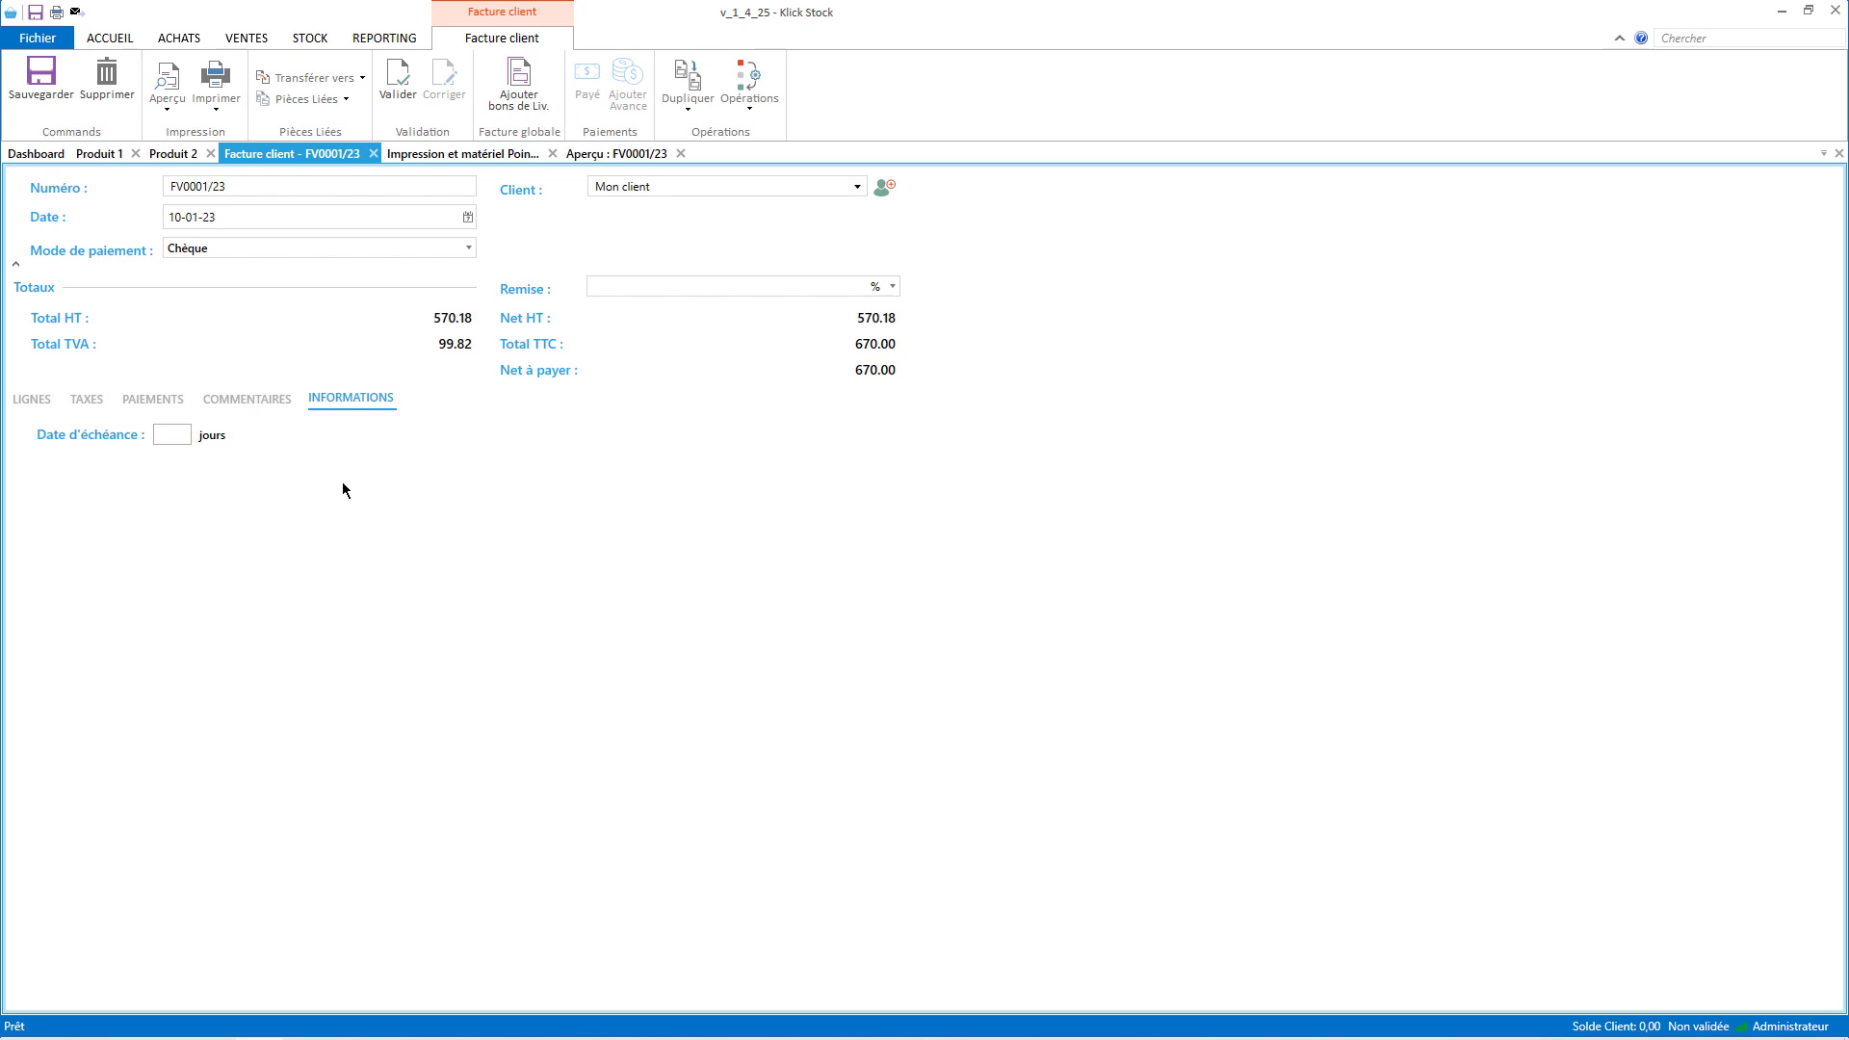
pyautogui.write('5')
pyautogui.press('Return')
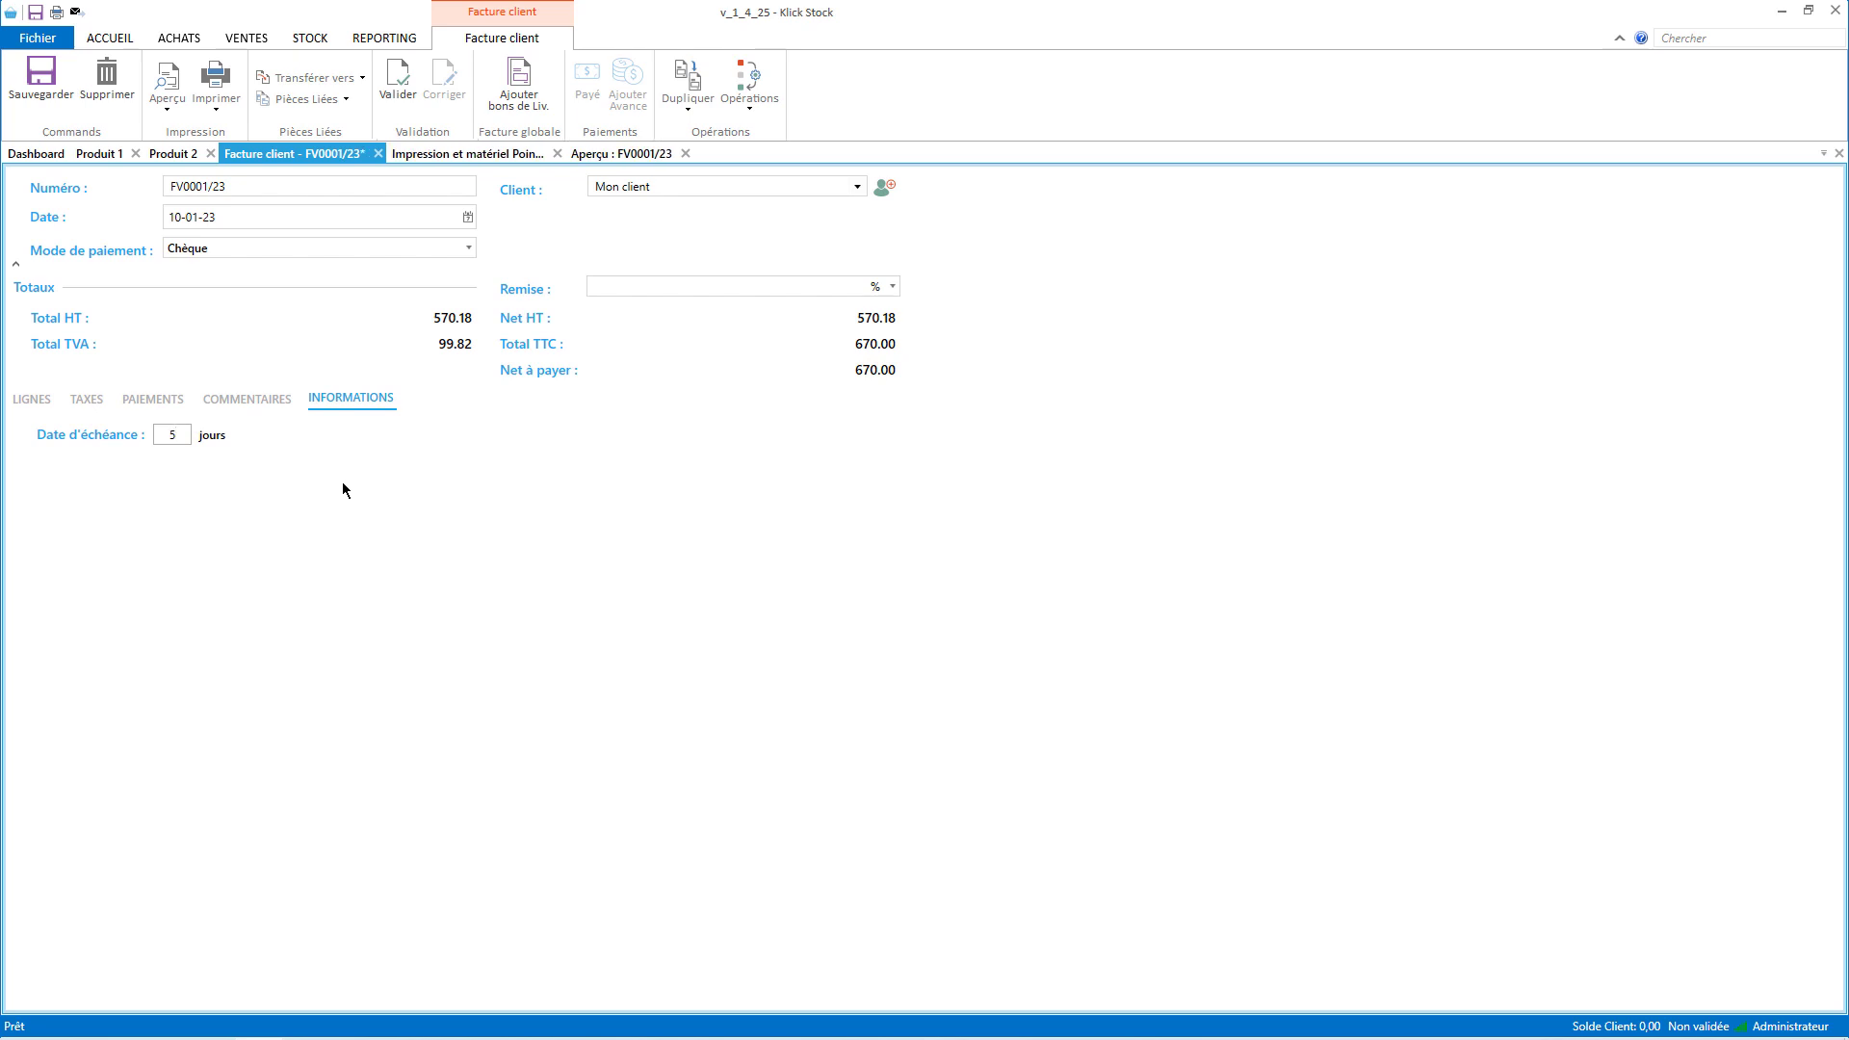
pyautogui.hotkey('ctrl', 's')
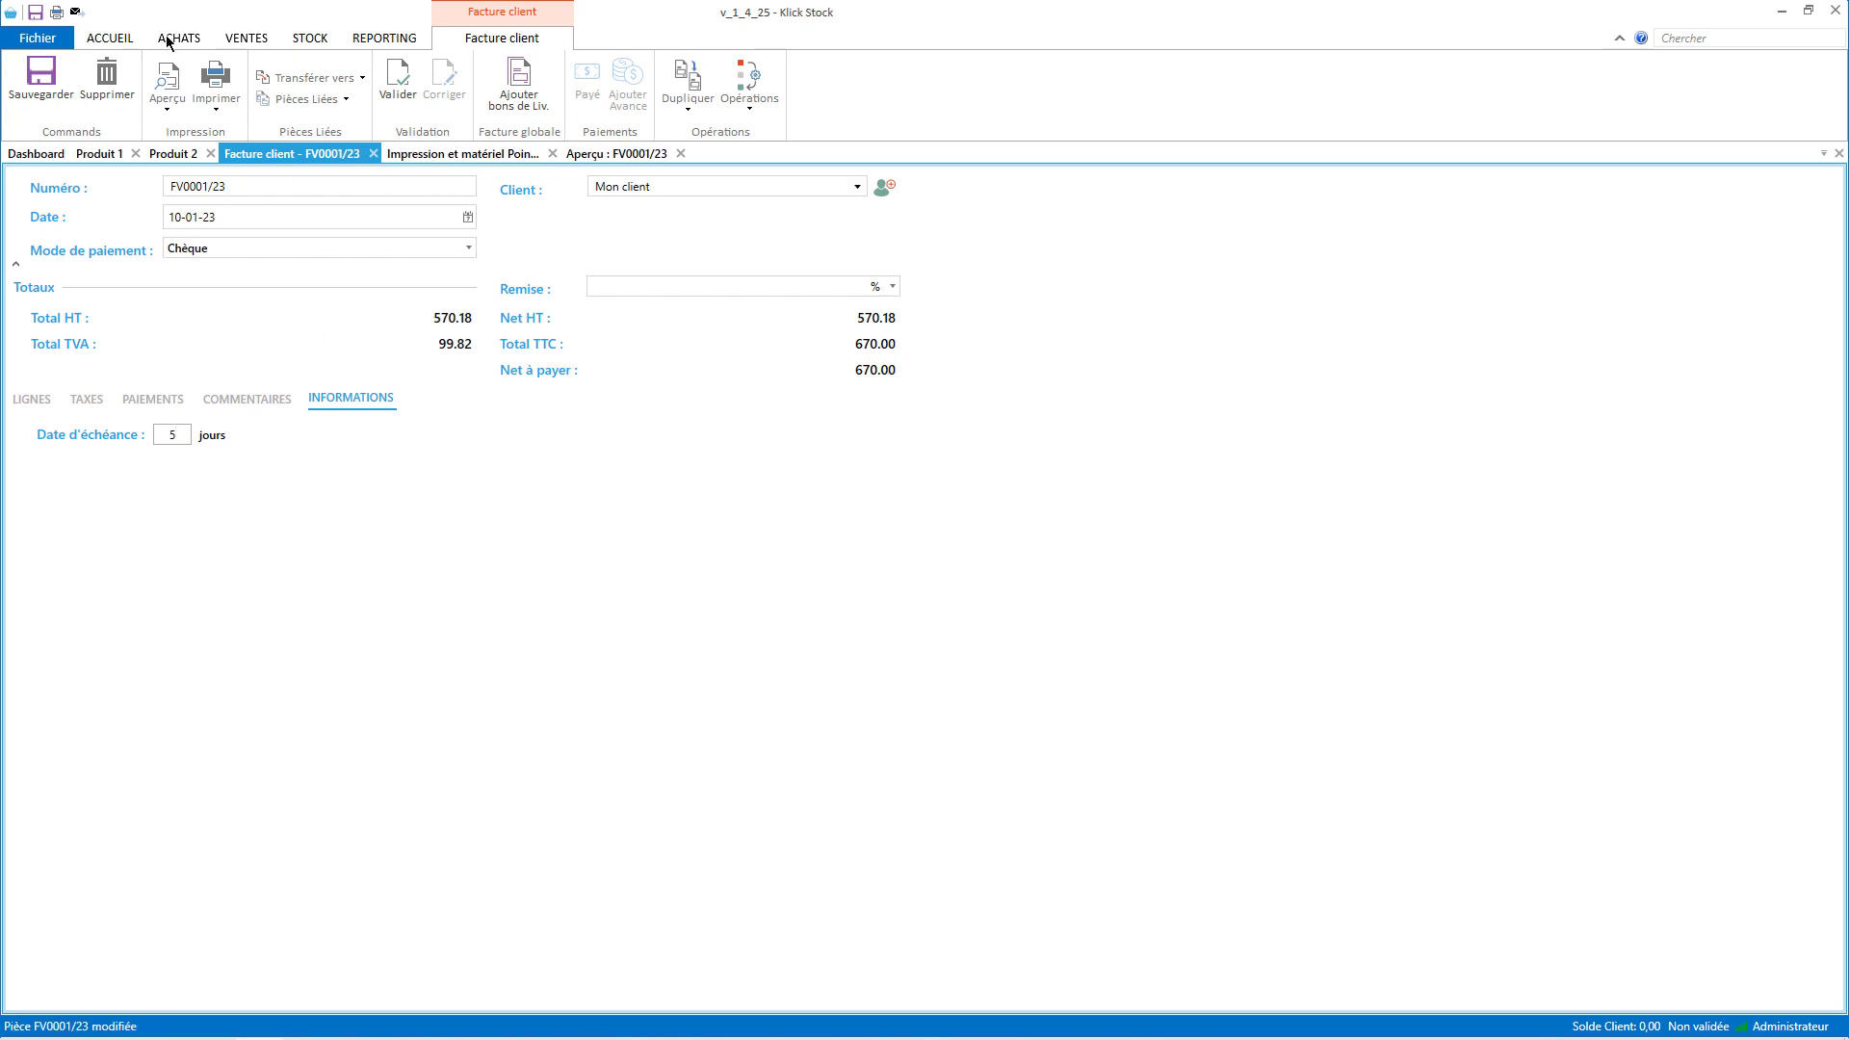
pyautogui.click(168, 79)
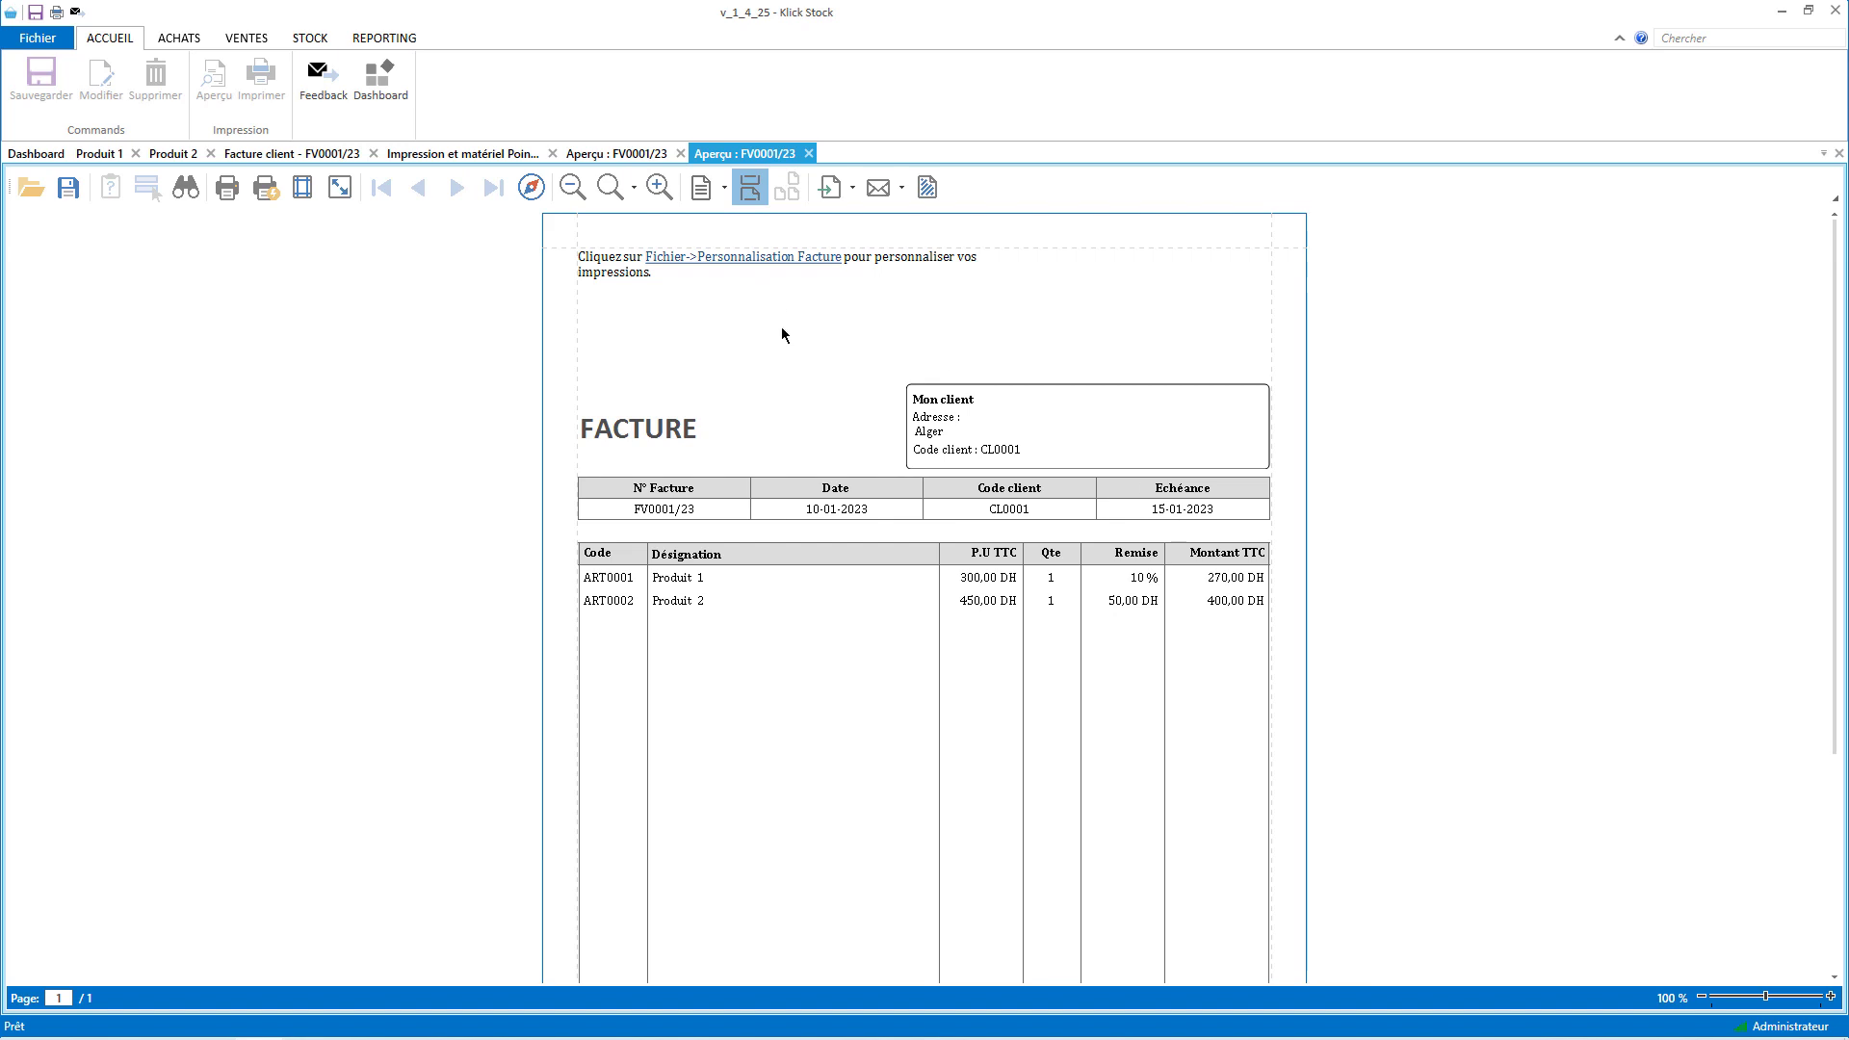
# - Clear the invoice's own due-date days and compare its print preview with the default delay in the general print options
pyautogui.click(274, 152)
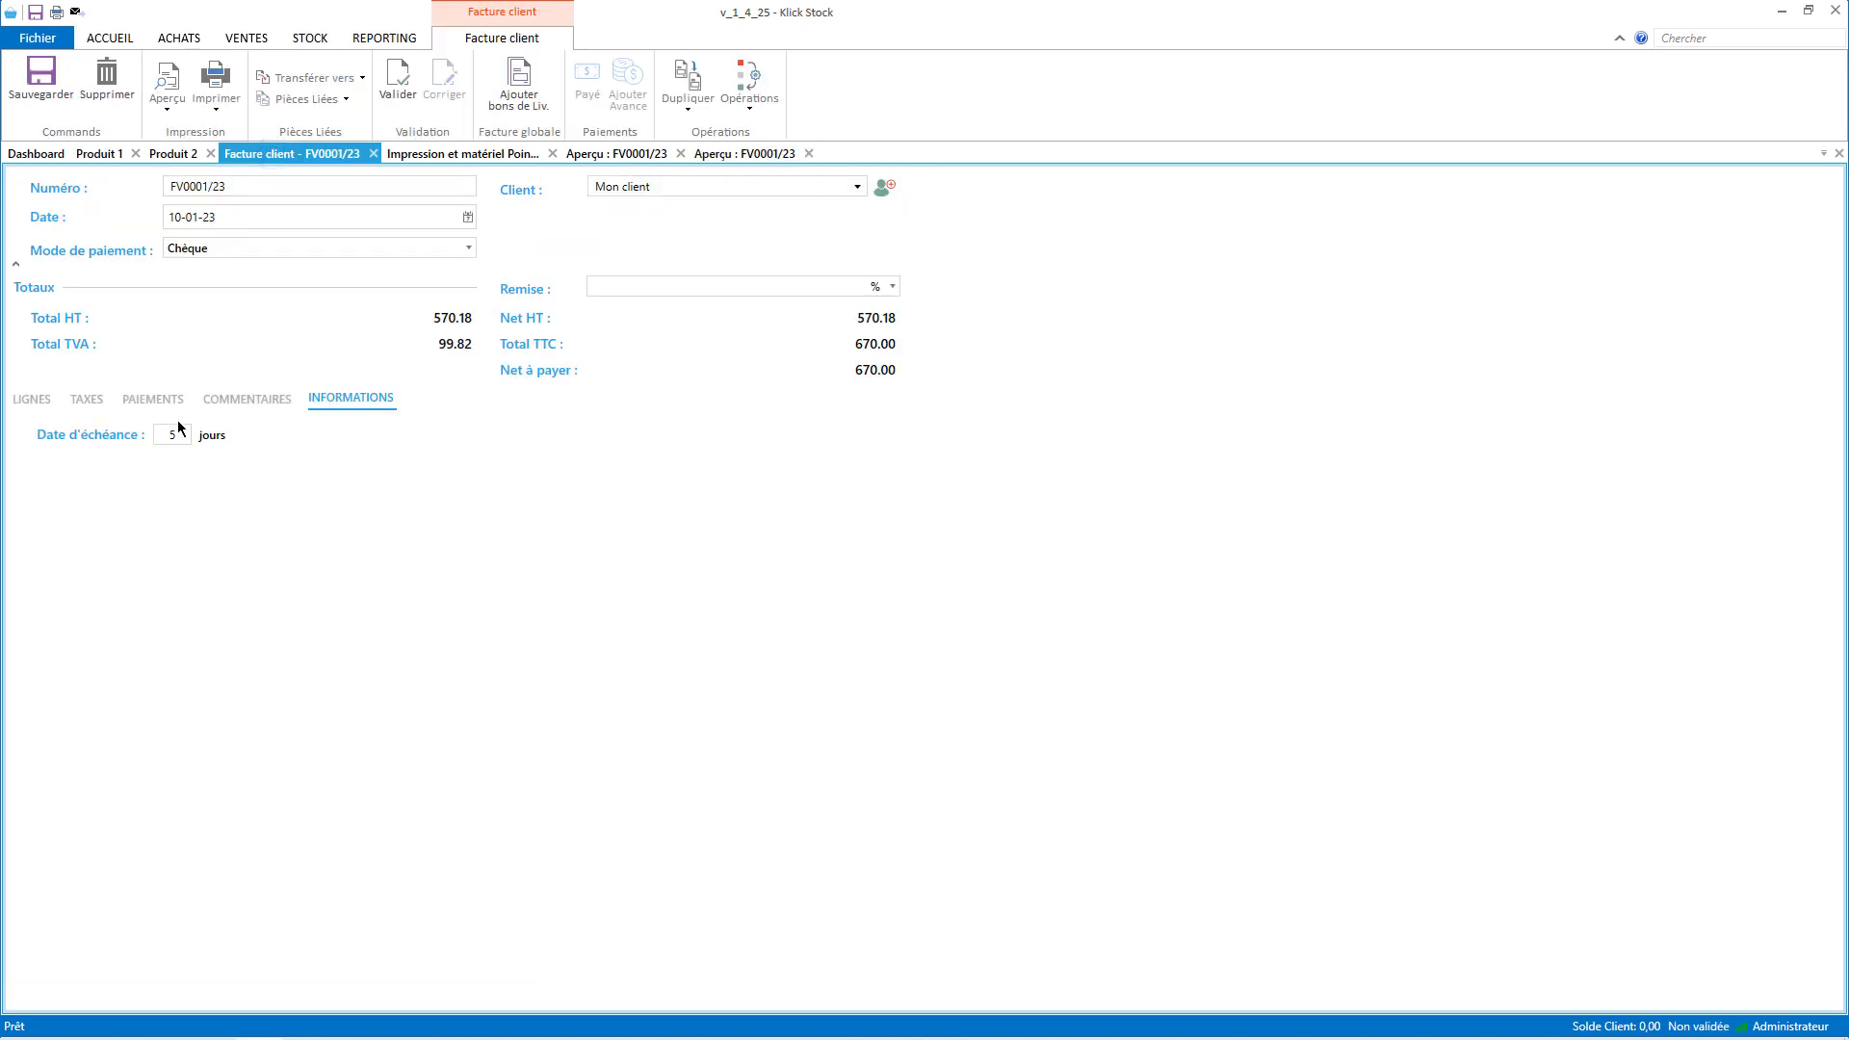
pyautogui.press('BackSpace')
pyautogui.click(170, 77)
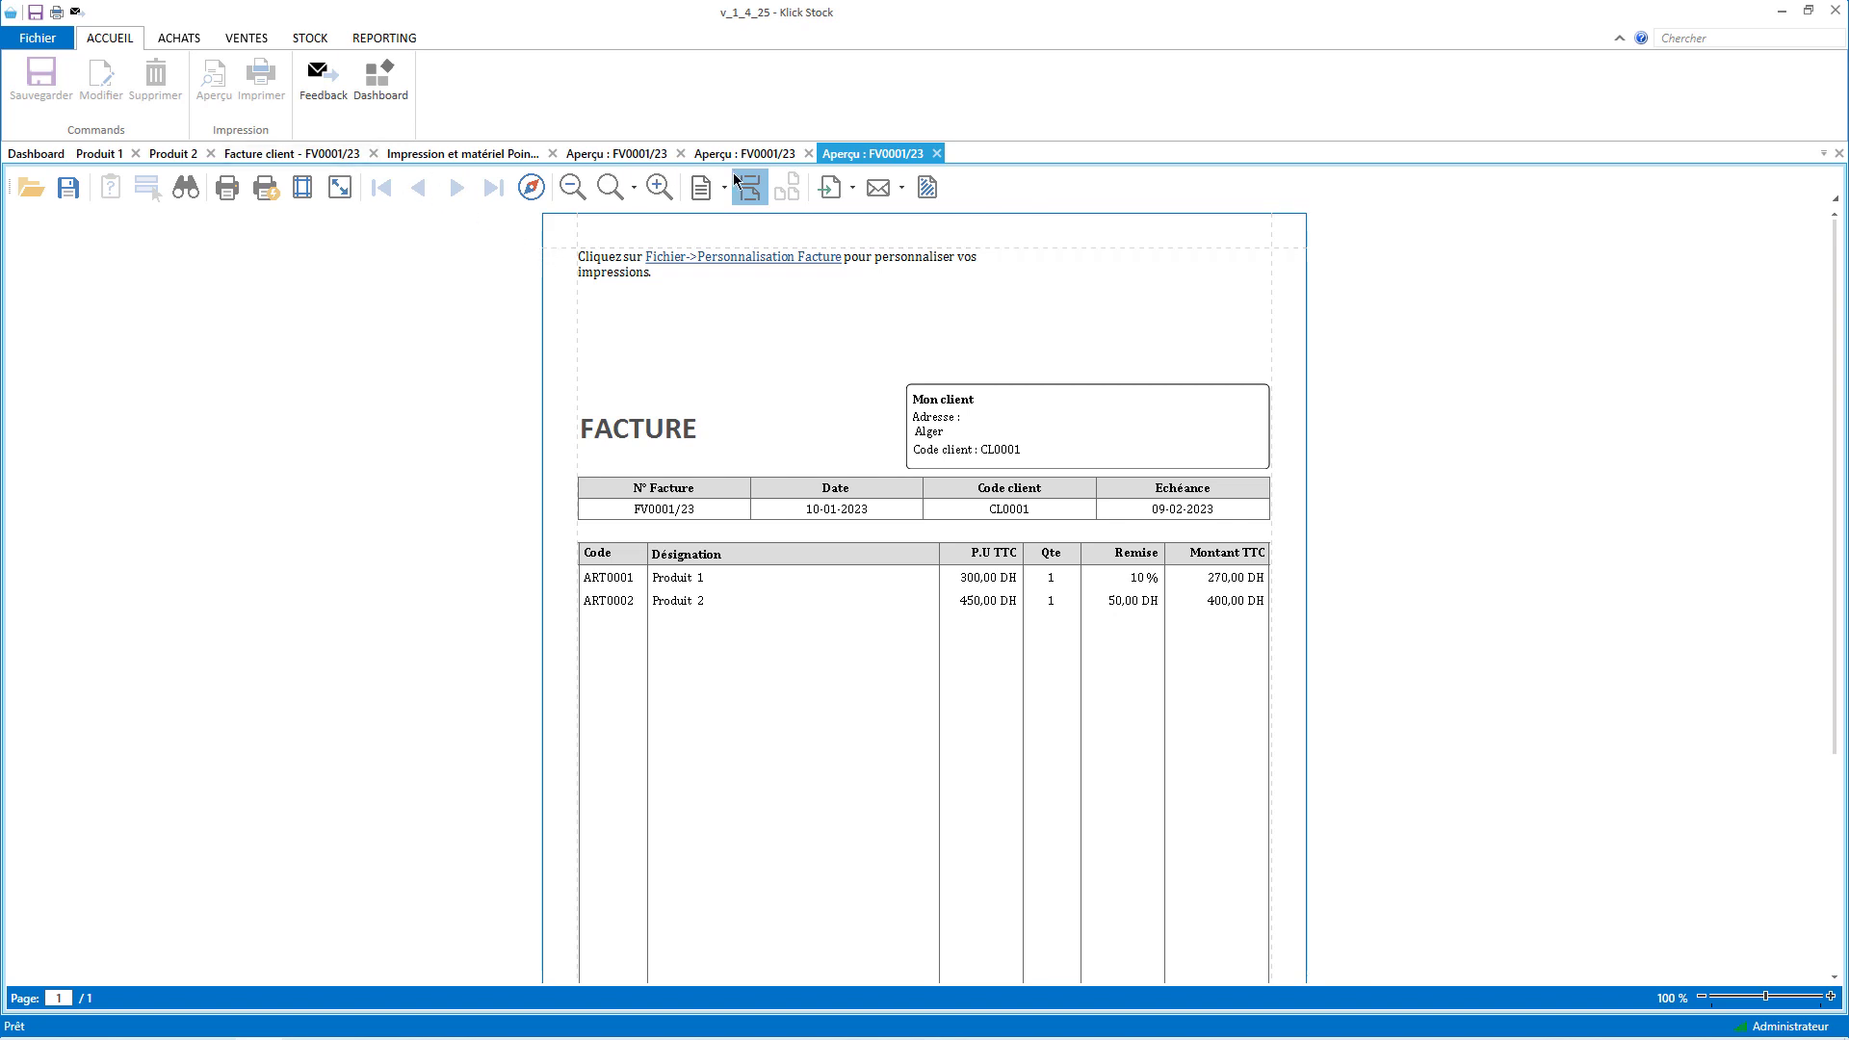
pyautogui.click(408, 154)
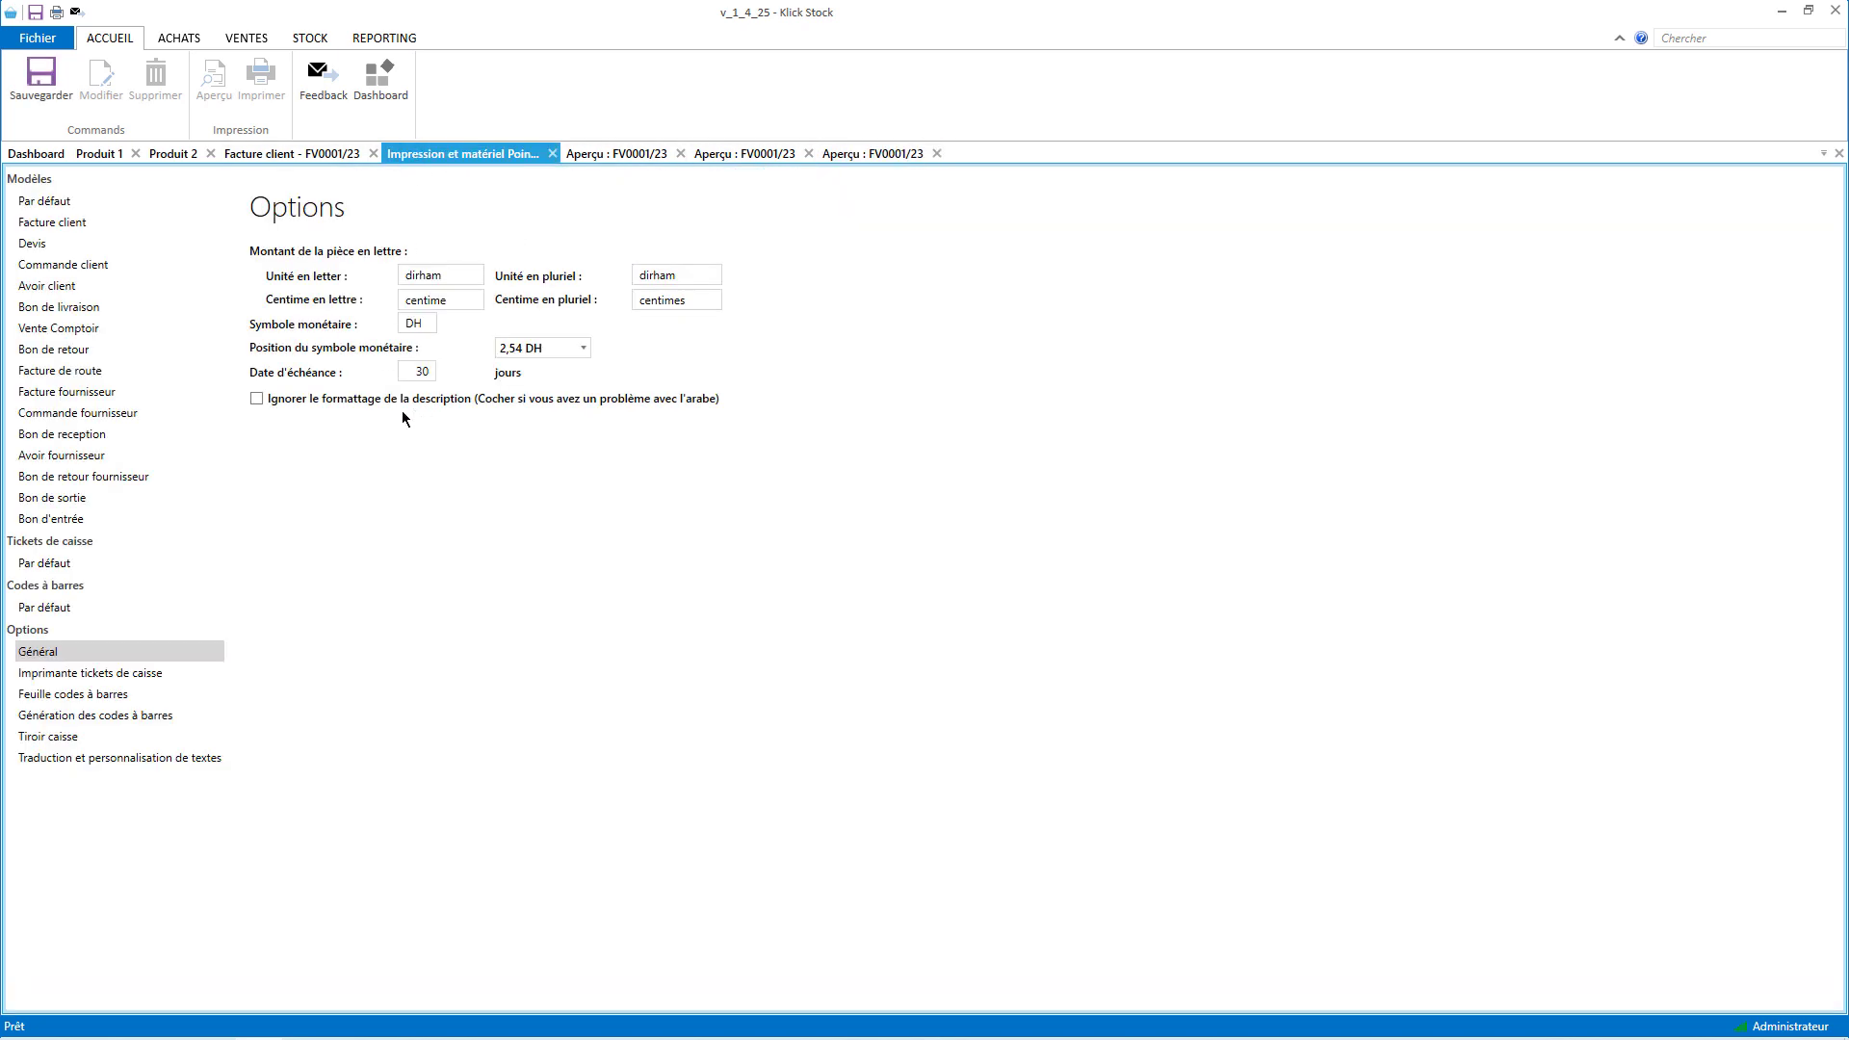
# - Clear the default due-date days in the general print options and preview the customer invoice
pyautogui.doubleClick(413, 371)
pyautogui.press('BackSpace')
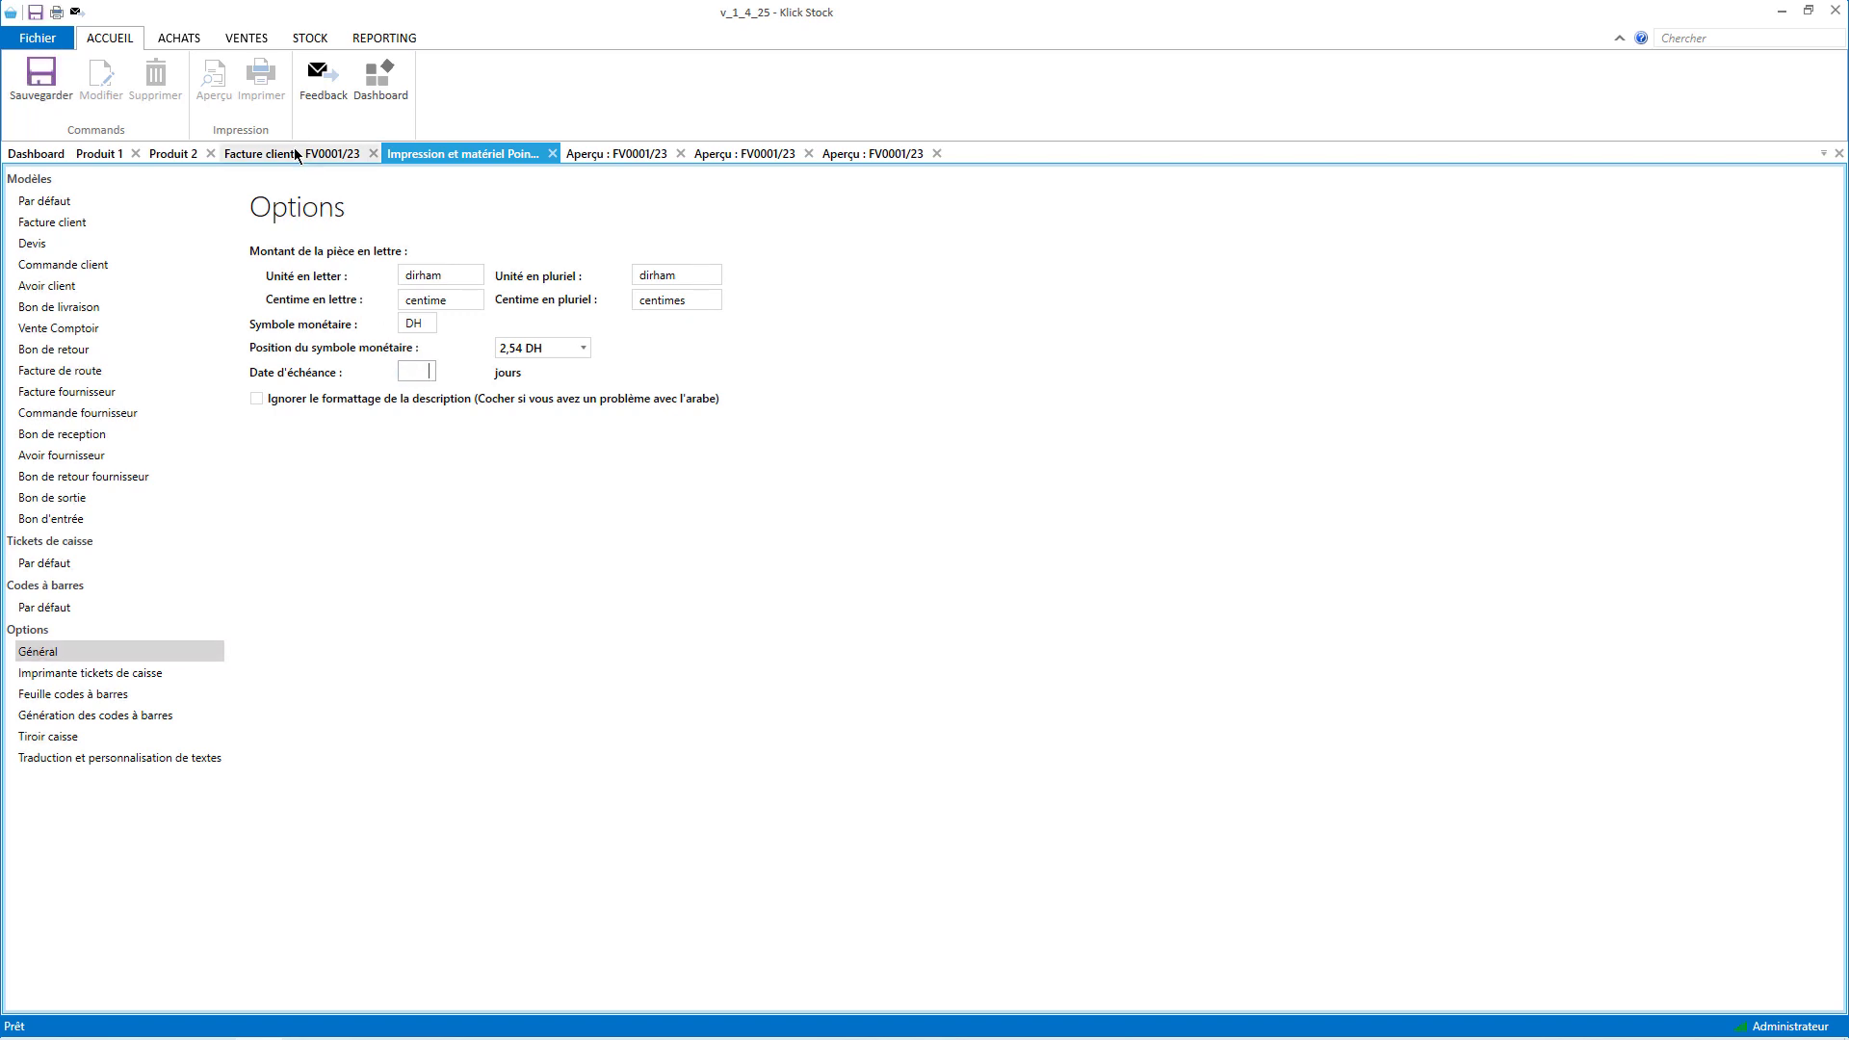
pyautogui.click(260, 155)
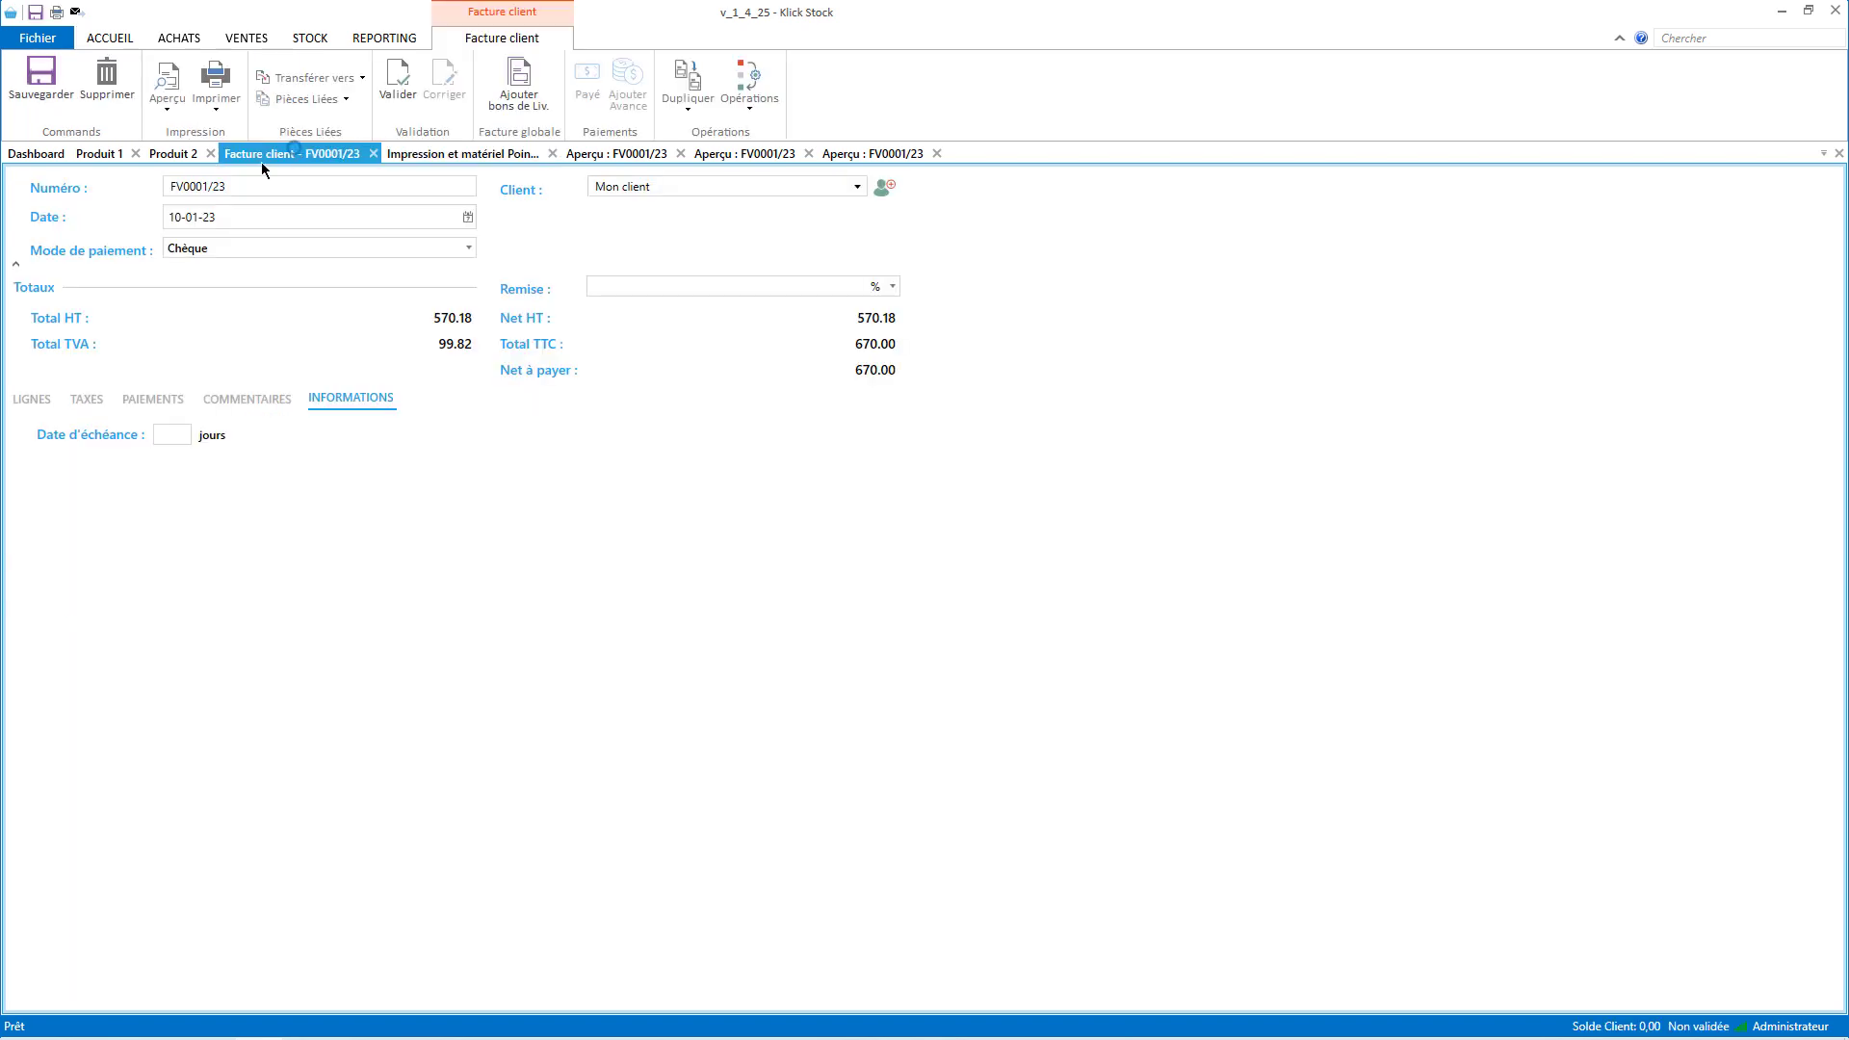
pyautogui.click(167, 82)
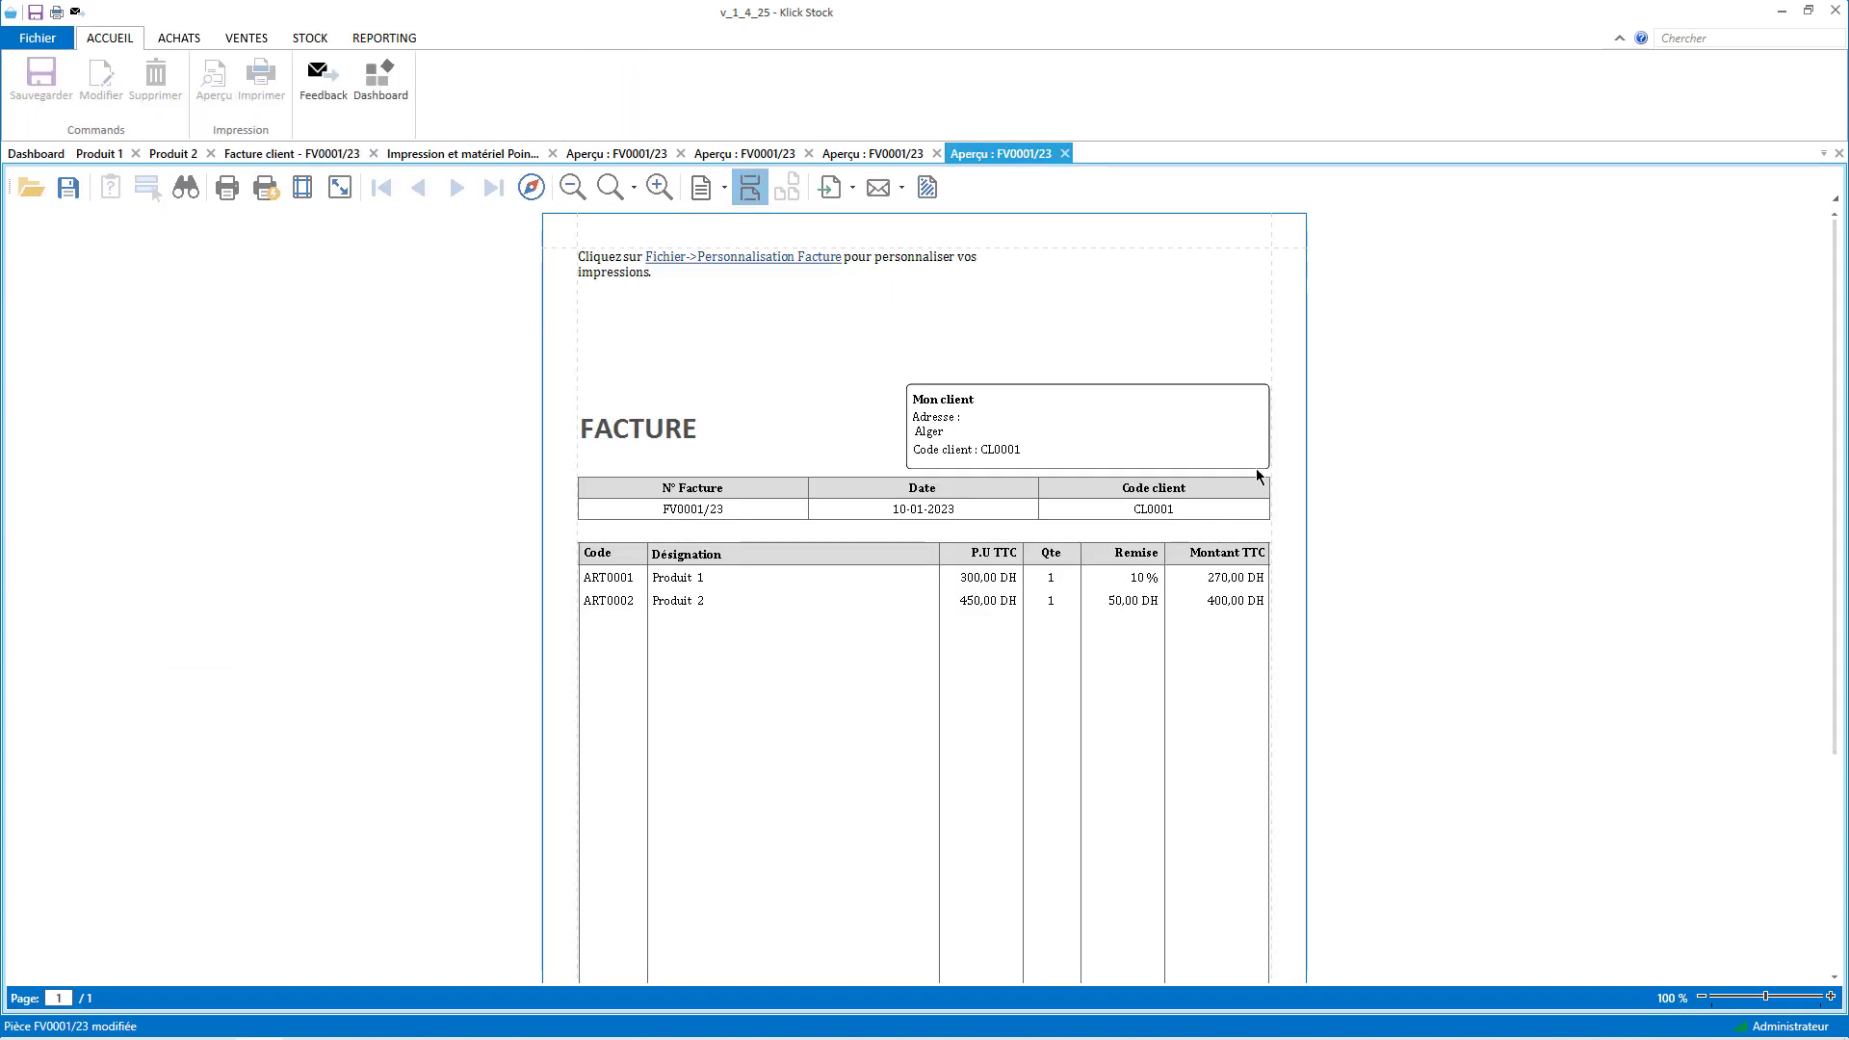
# - Set the customer invoice's own due date to 5 days, save it and preview the printed result
pyautogui.click(289, 154)
pyautogui.click(174, 434)
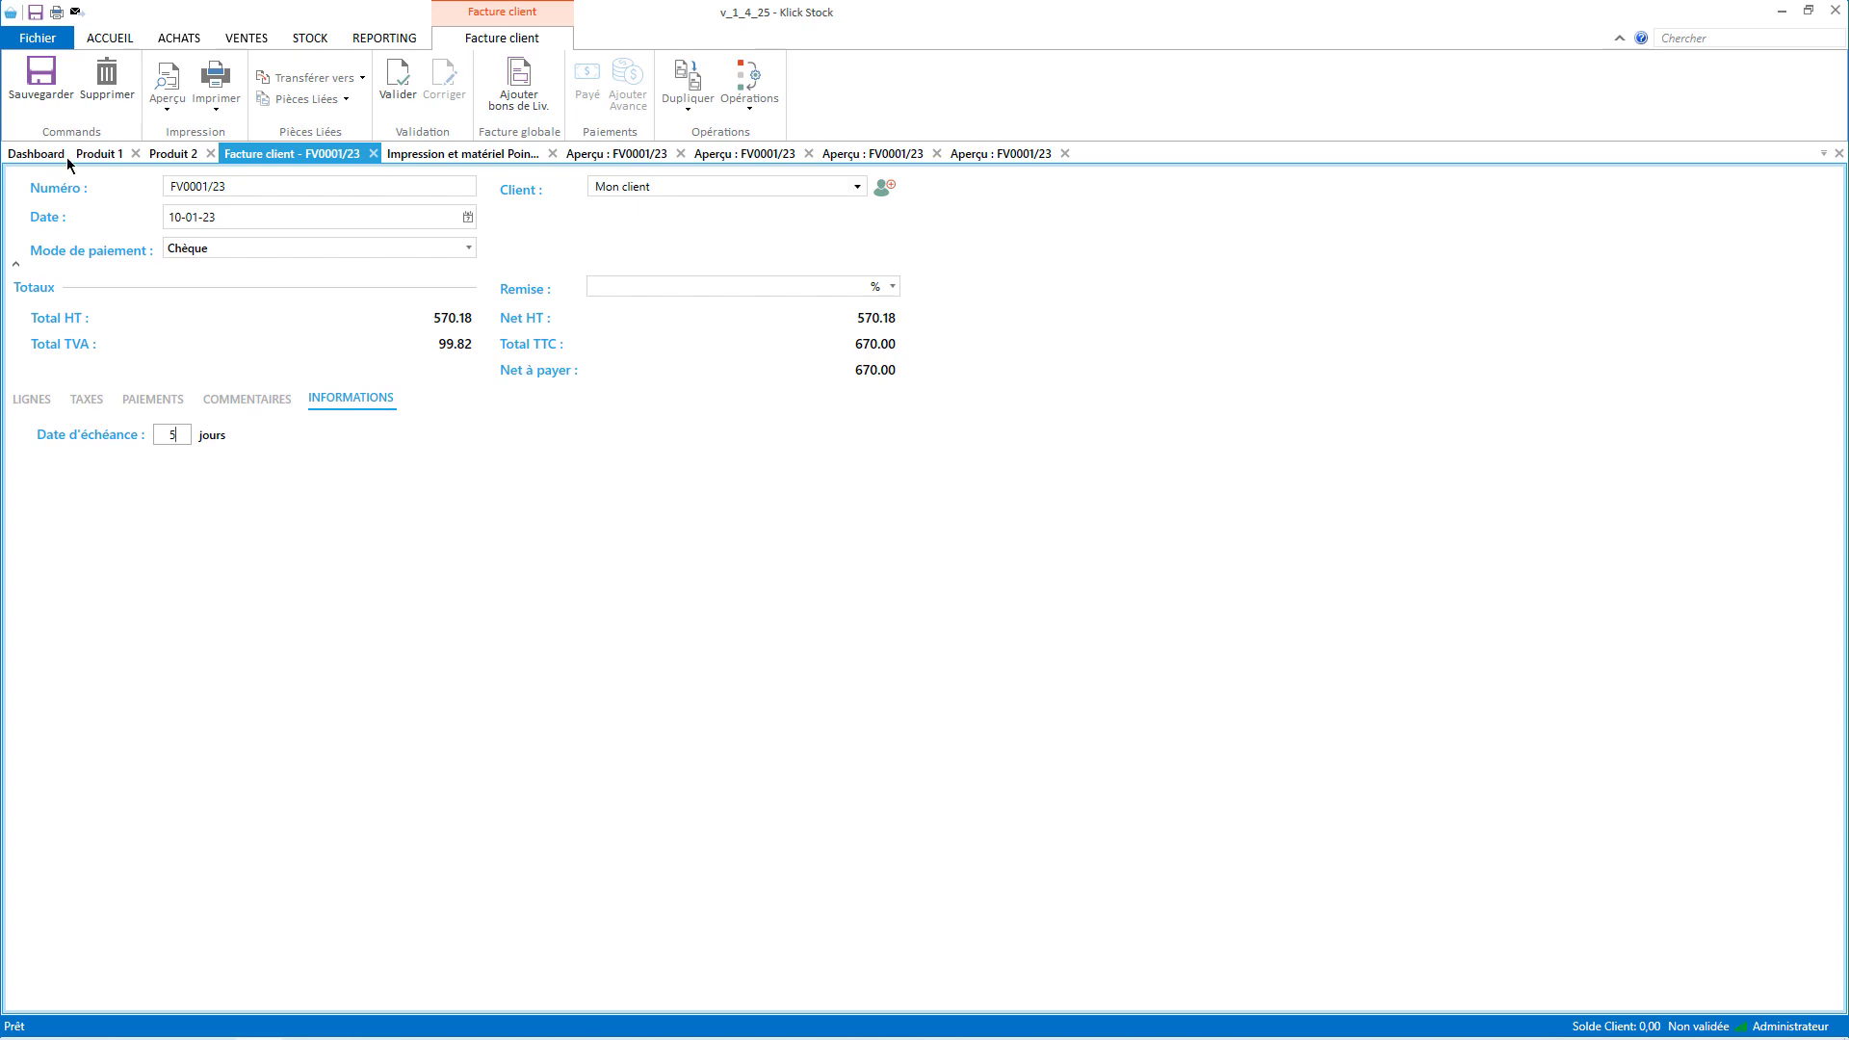
pyautogui.click(41, 77)
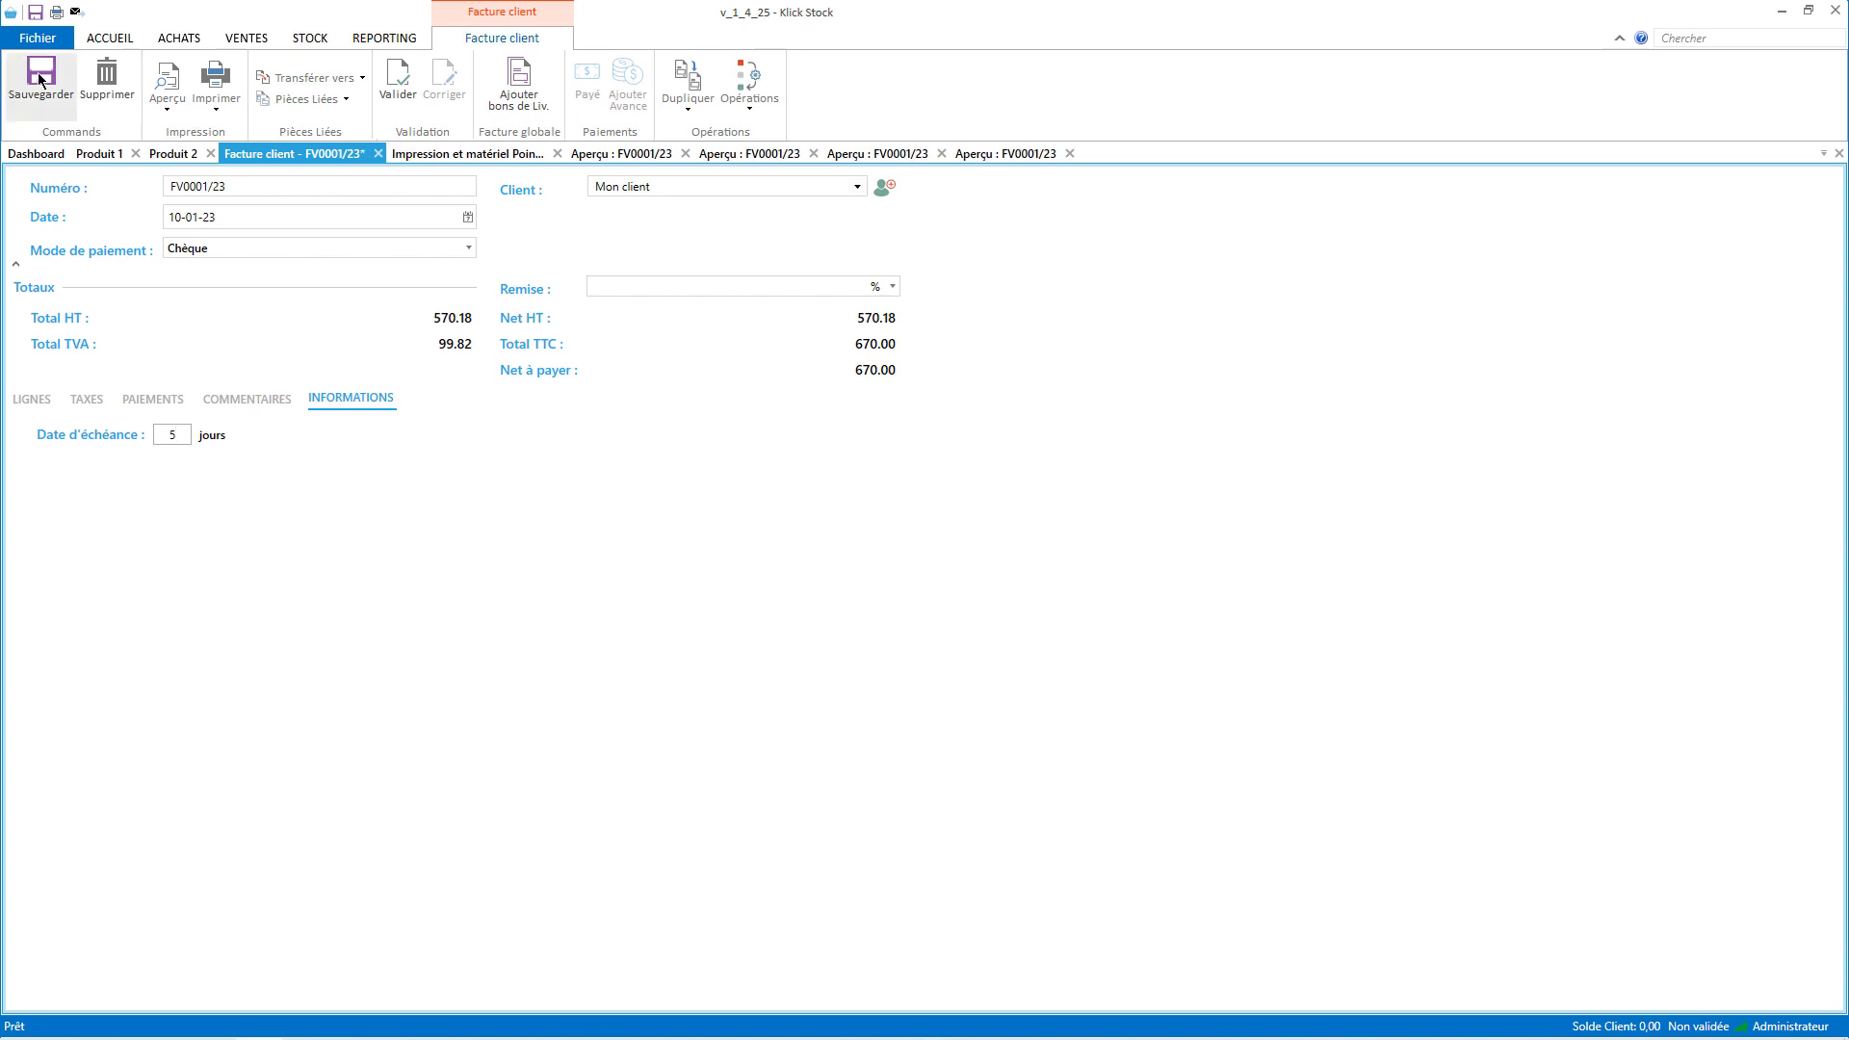
pyautogui.click(170, 81)
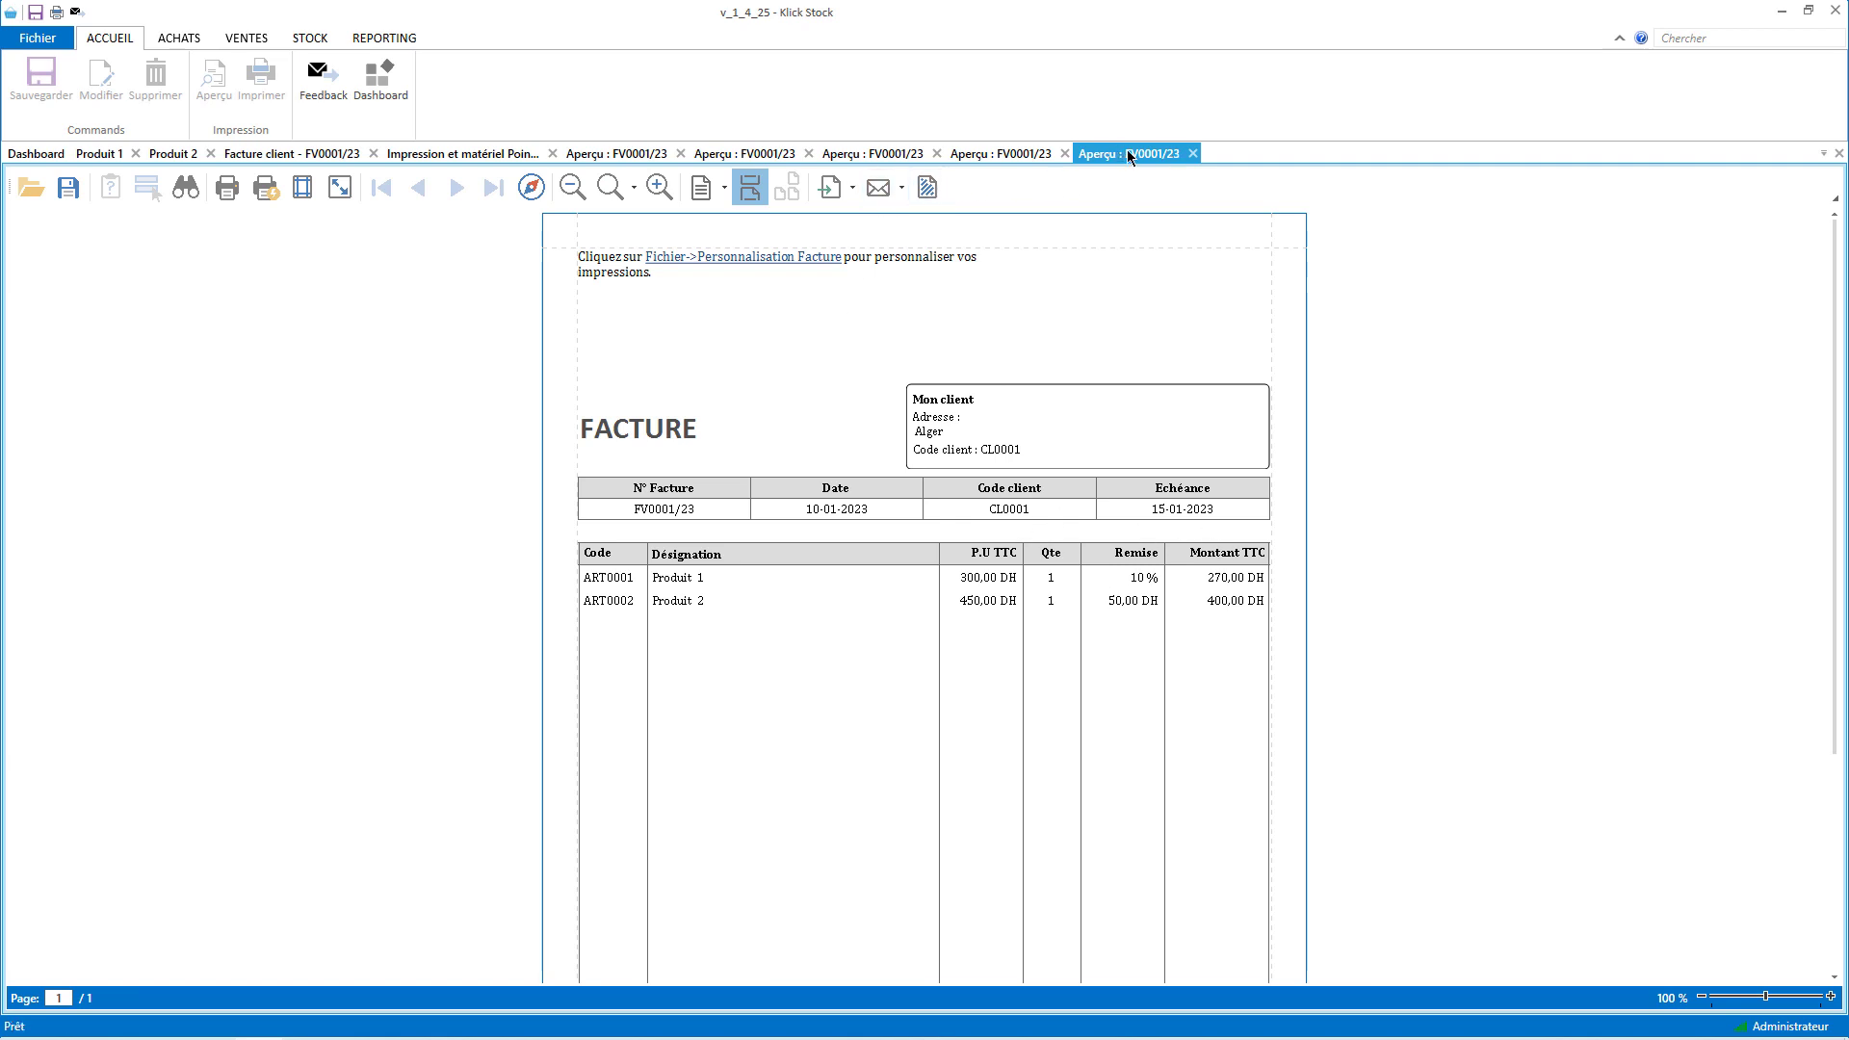
# - Highlight the release note about showing the city in client and supplier lists and view the Ville column in the client list
pyautogui.click(5, 154)
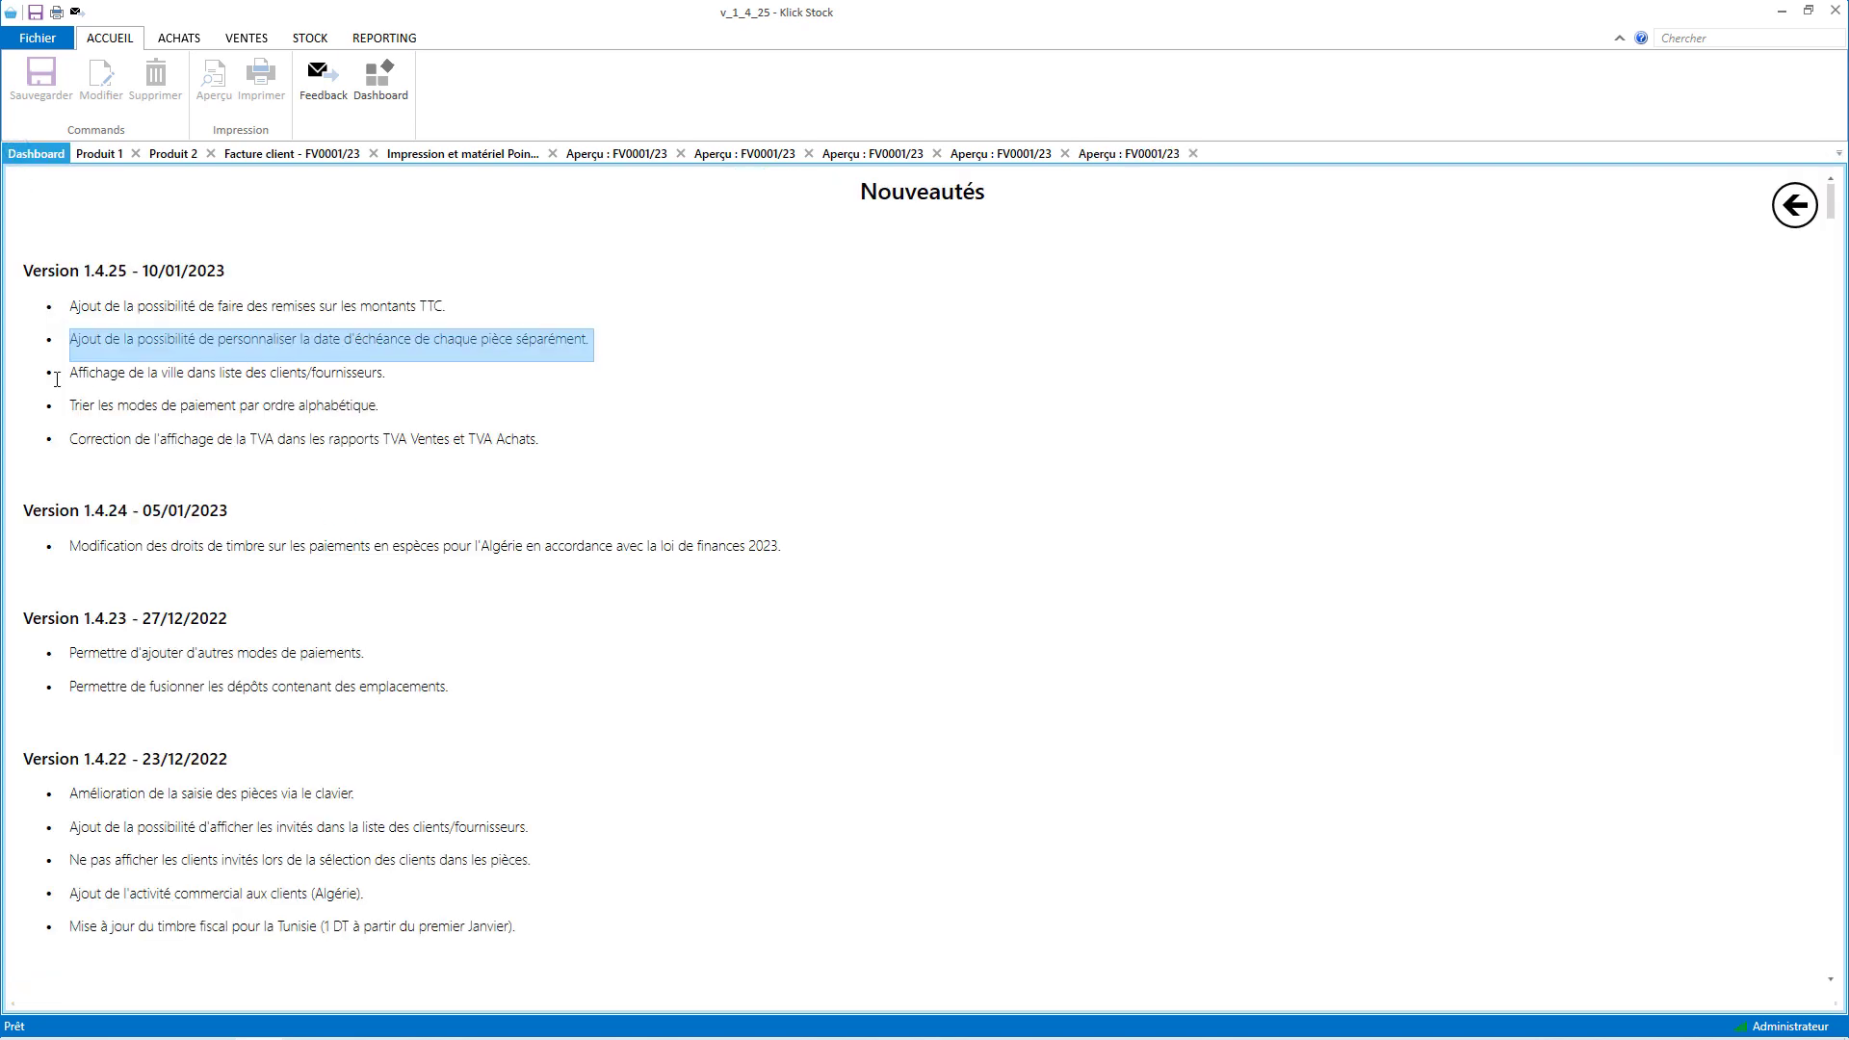
pyautogui.moveTo(57, 379); pyautogui.dragTo(466, 374)
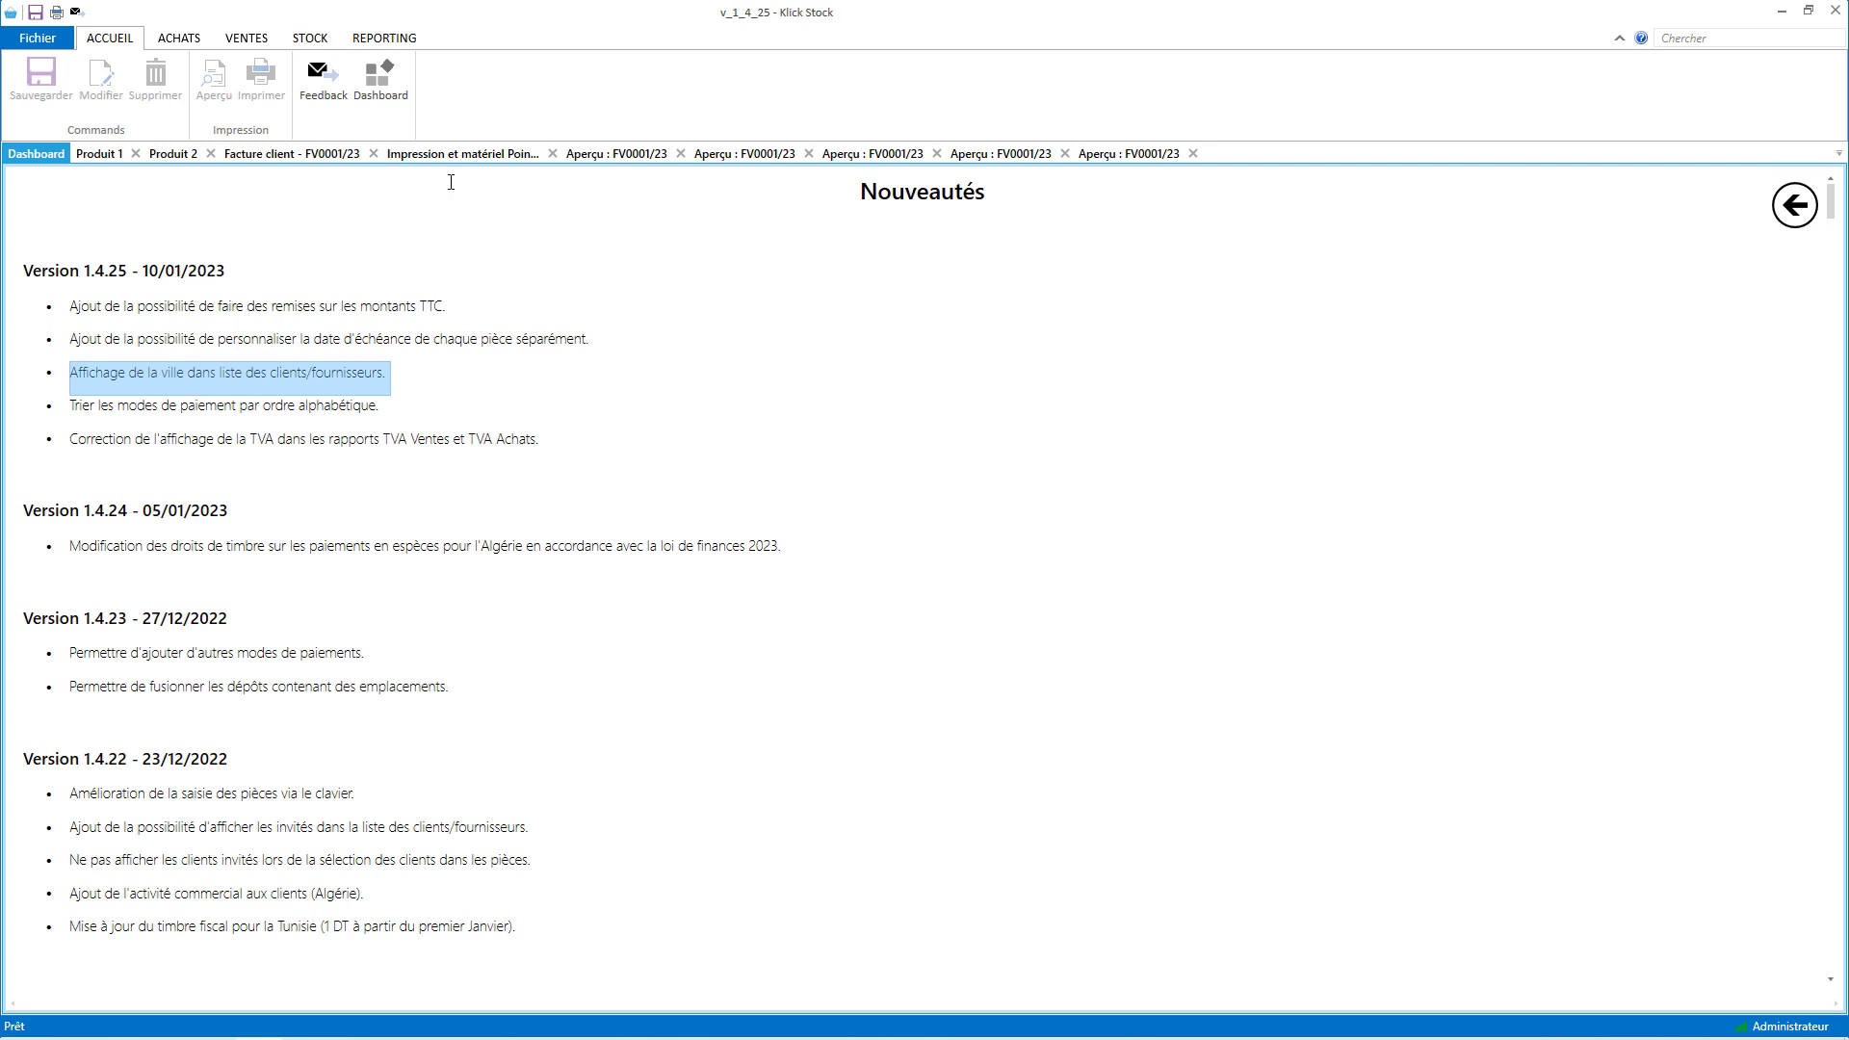
pyautogui.click(242, 38)
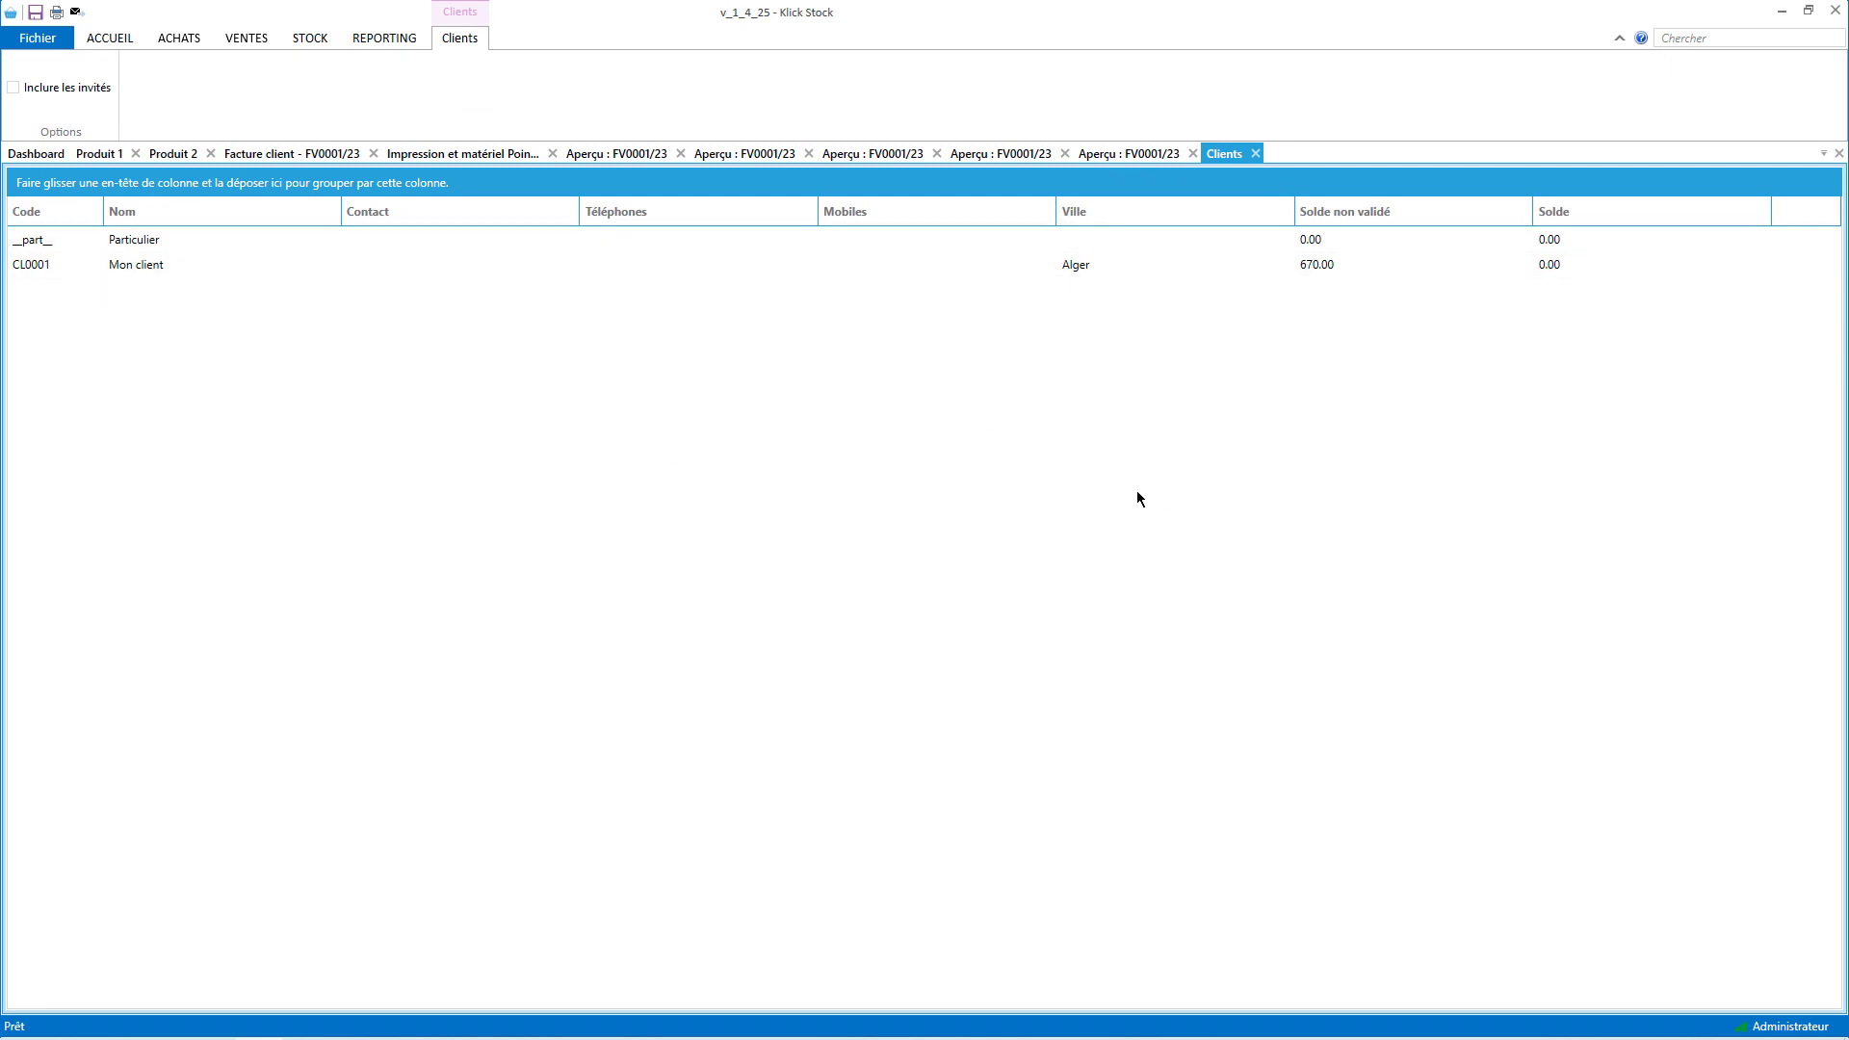
# - Highlight the release note about sorting payment methods alphabetically and examine the payment method choices on the customer invoice
pyautogui.click(29, 158)
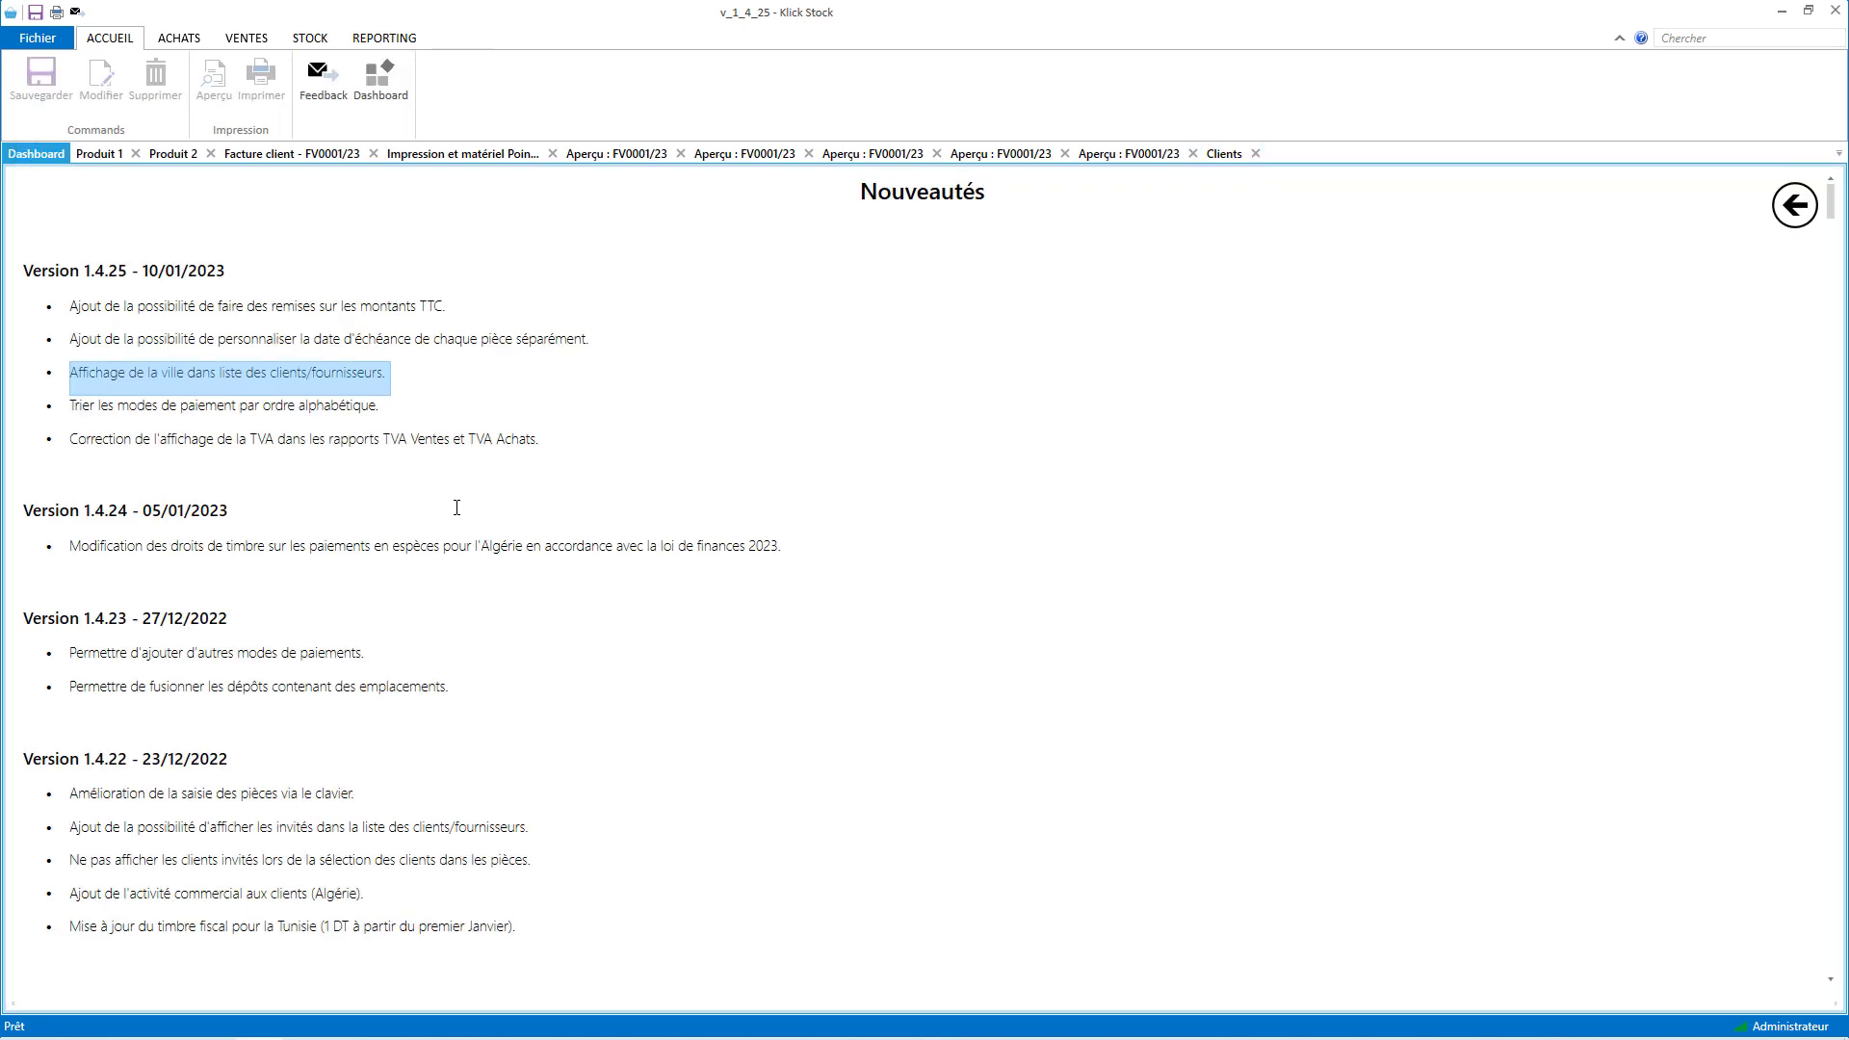
pyautogui.moveTo(387, 409); pyautogui.dragTo(41, 416)
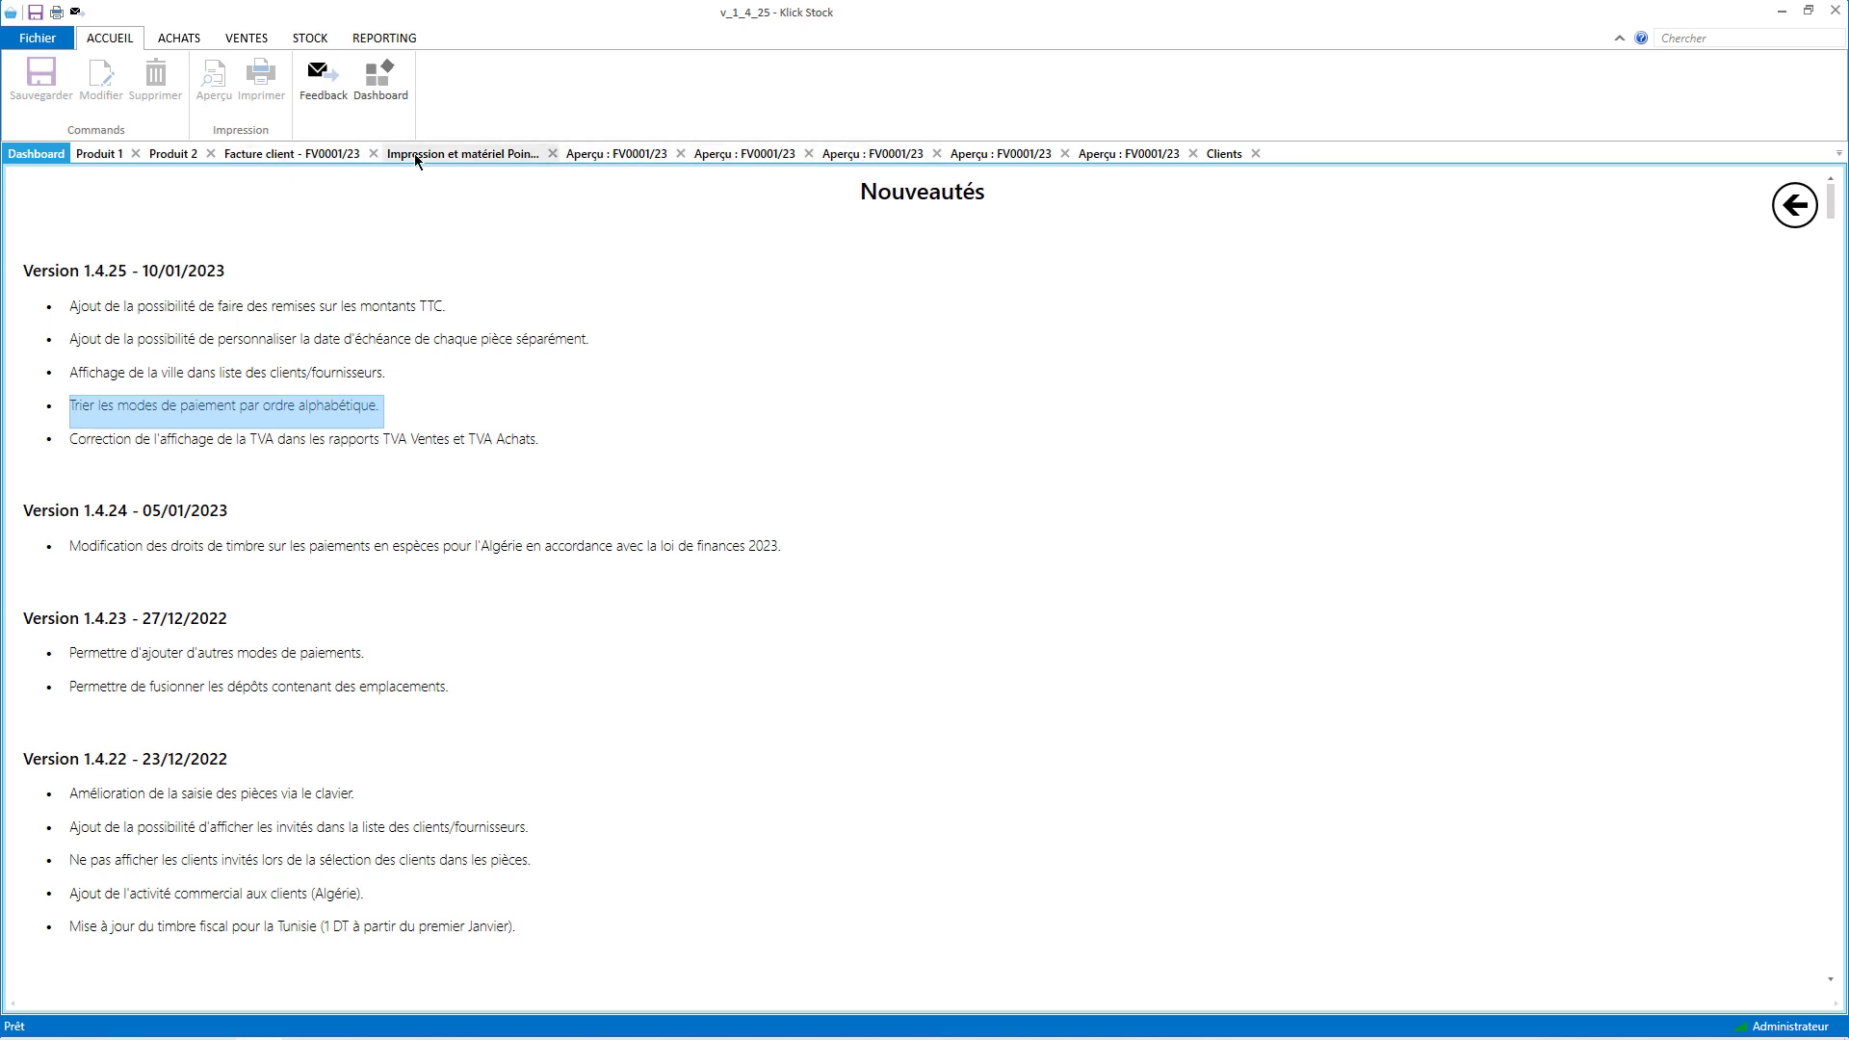
pyautogui.click(274, 154)
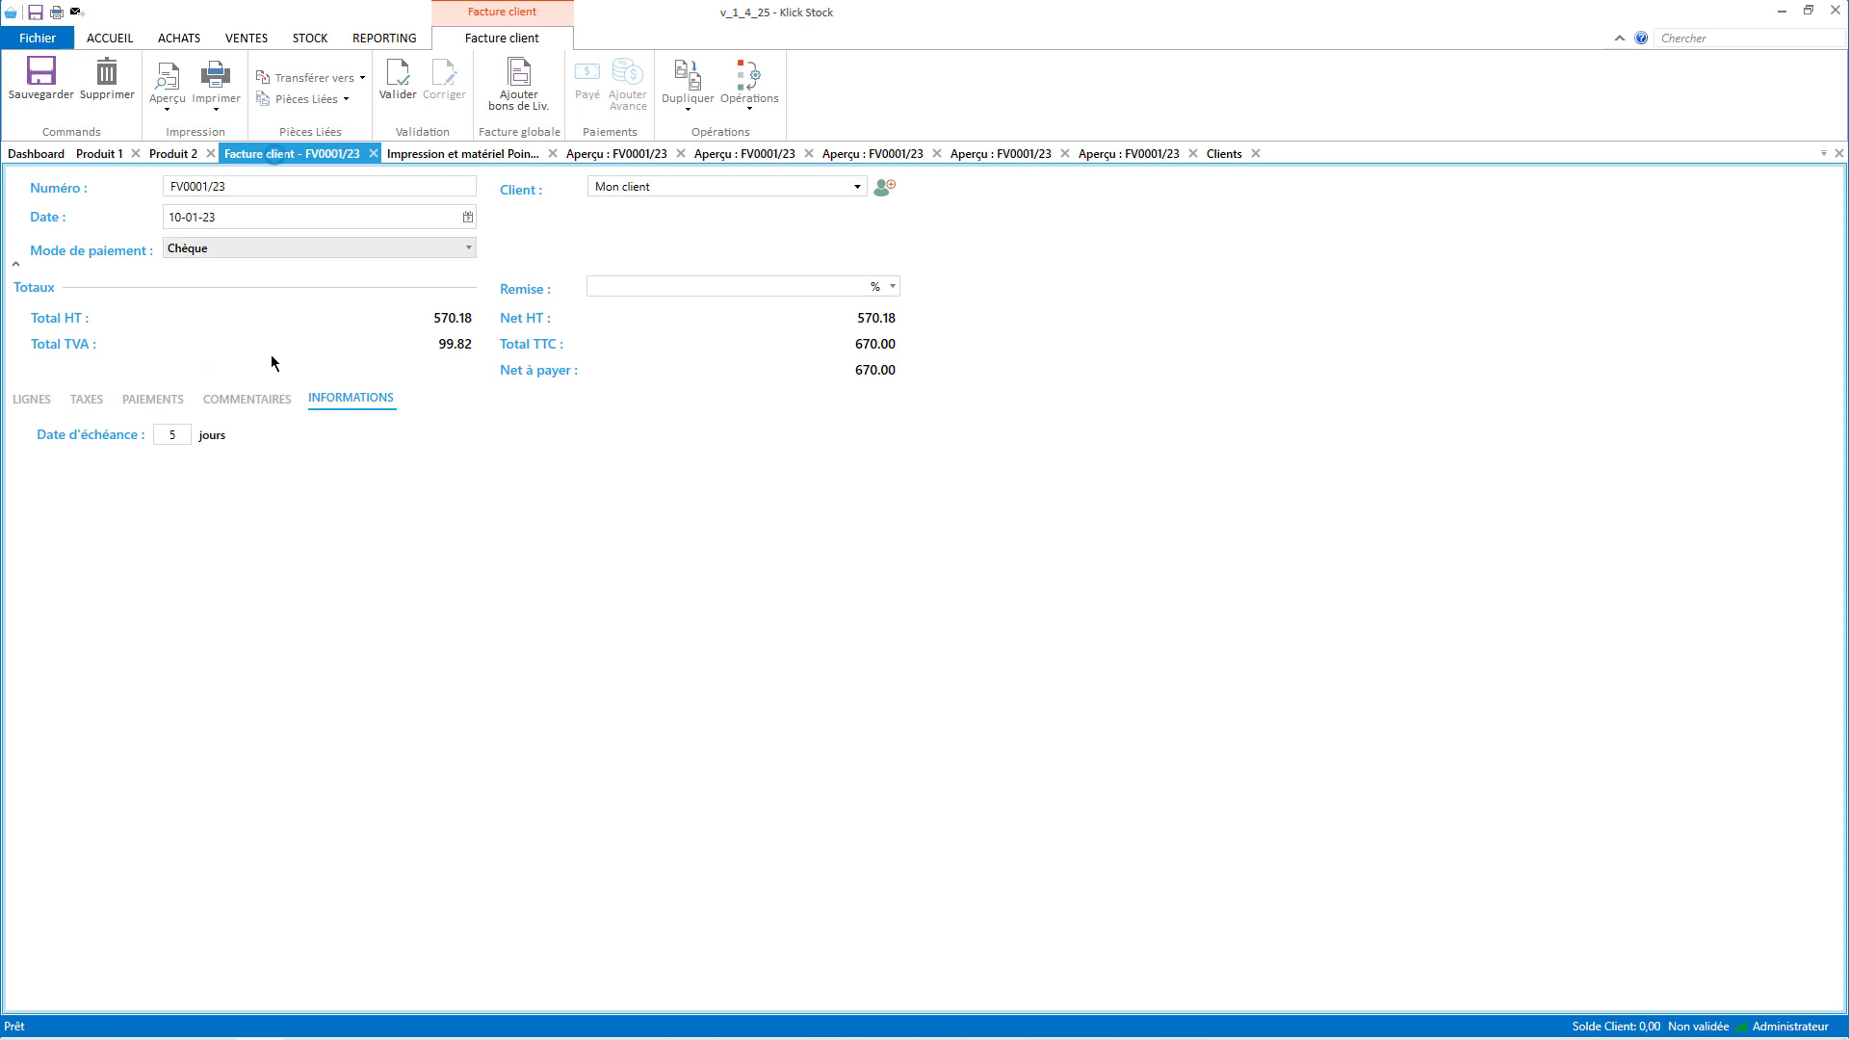
pyautogui.click(289, 248)
pyautogui.scroll(-3, 264, 404)
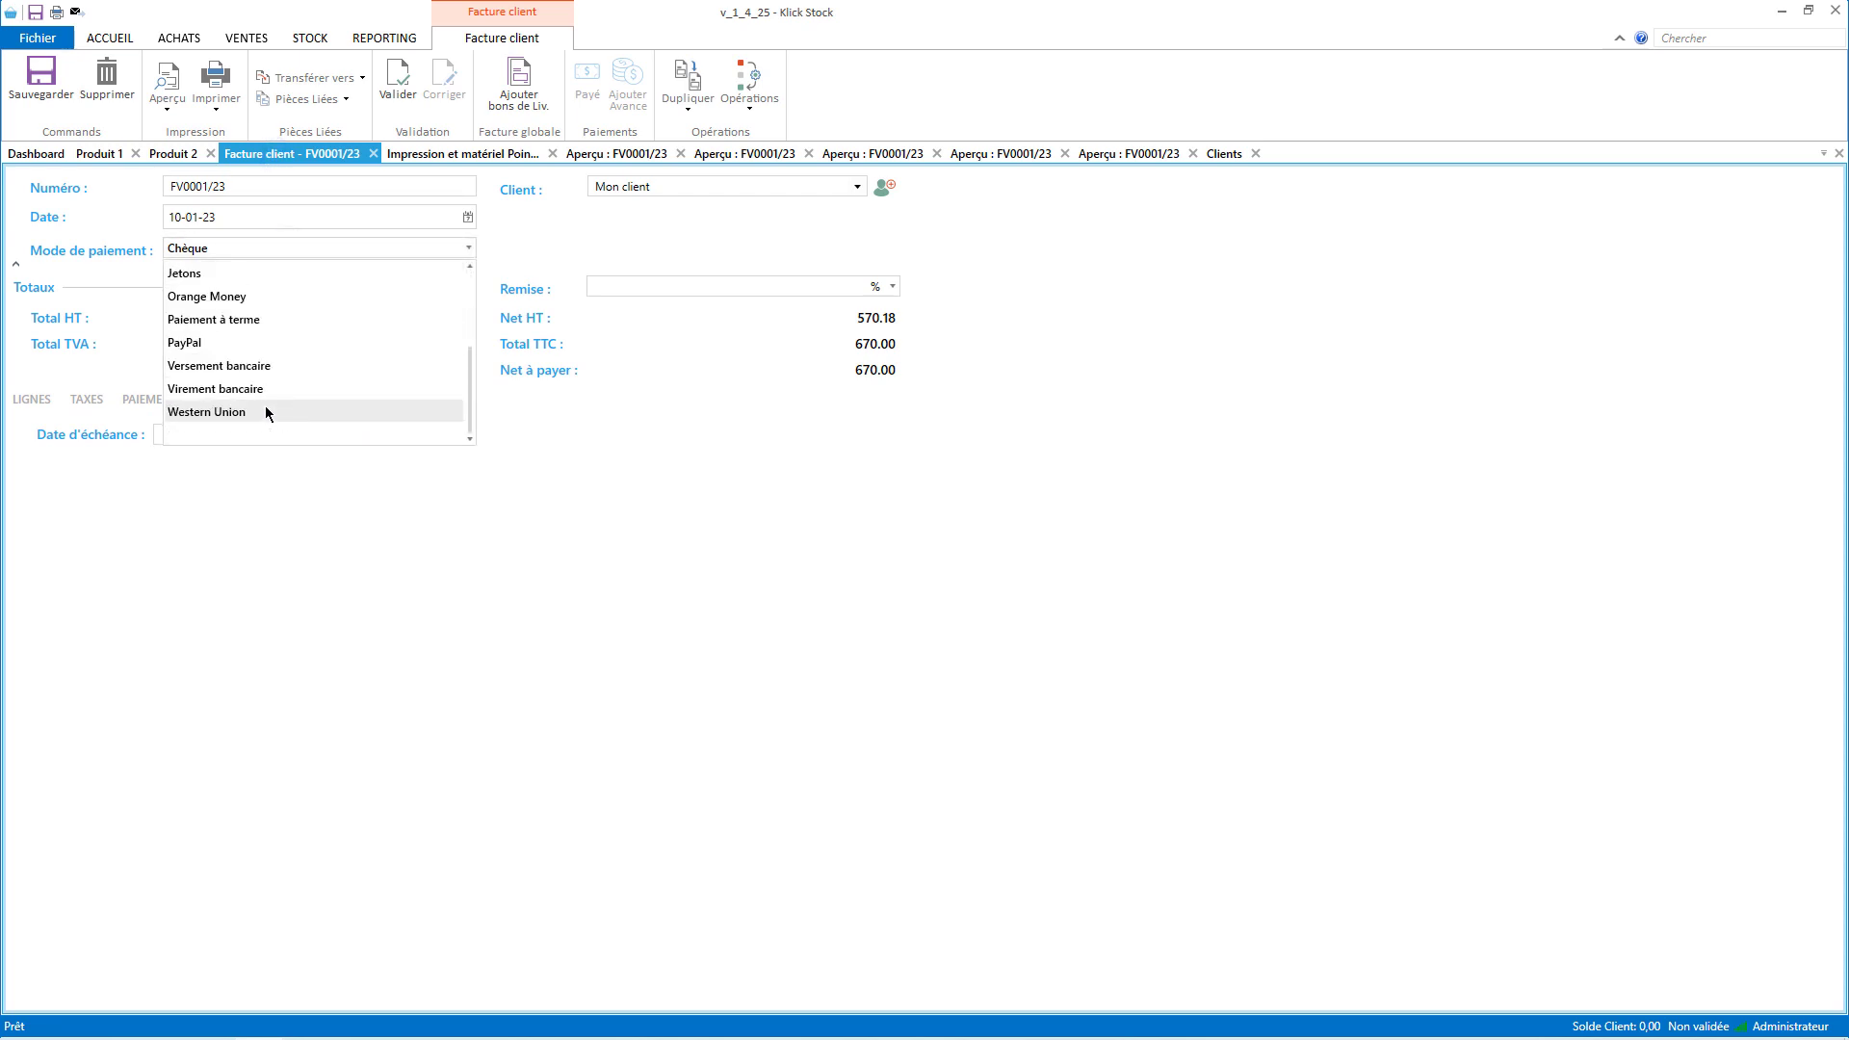
pyautogui.scroll(2, 265, 412)
pyautogui.scroll(-2, 264, 412)
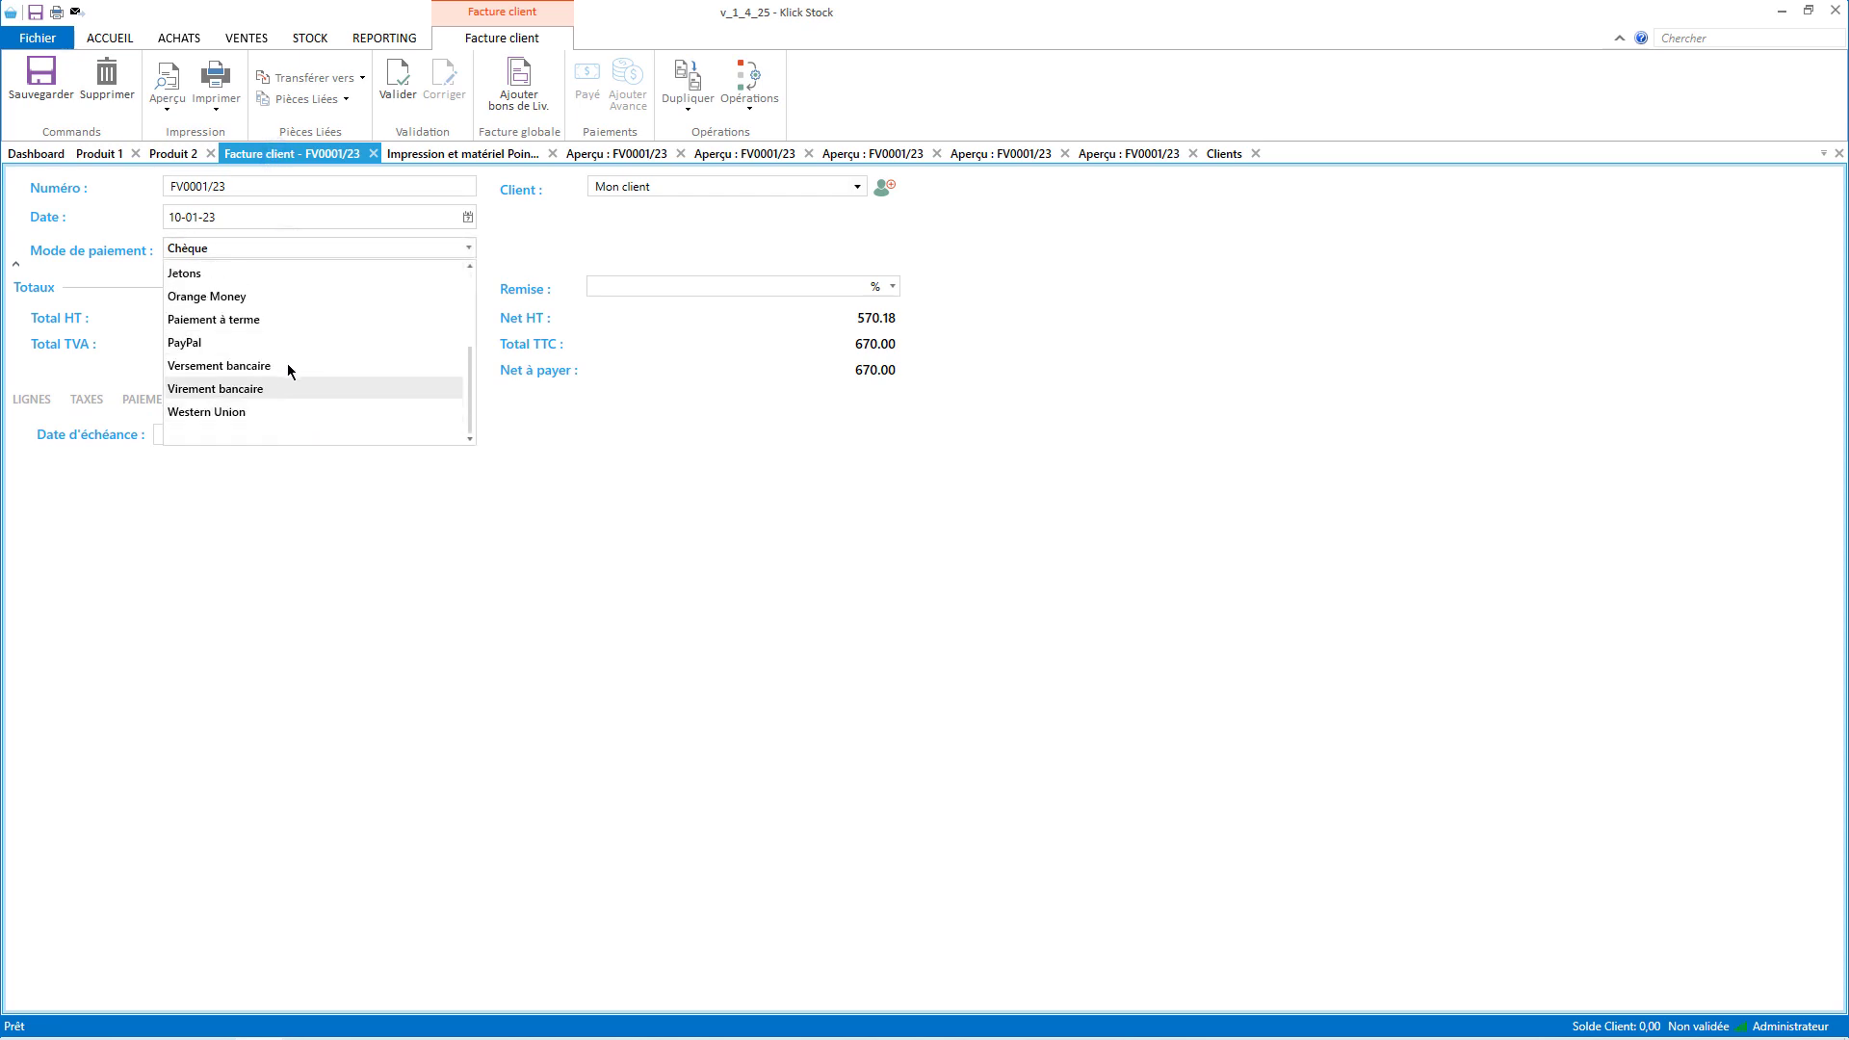
pyautogui.click(18, 160)
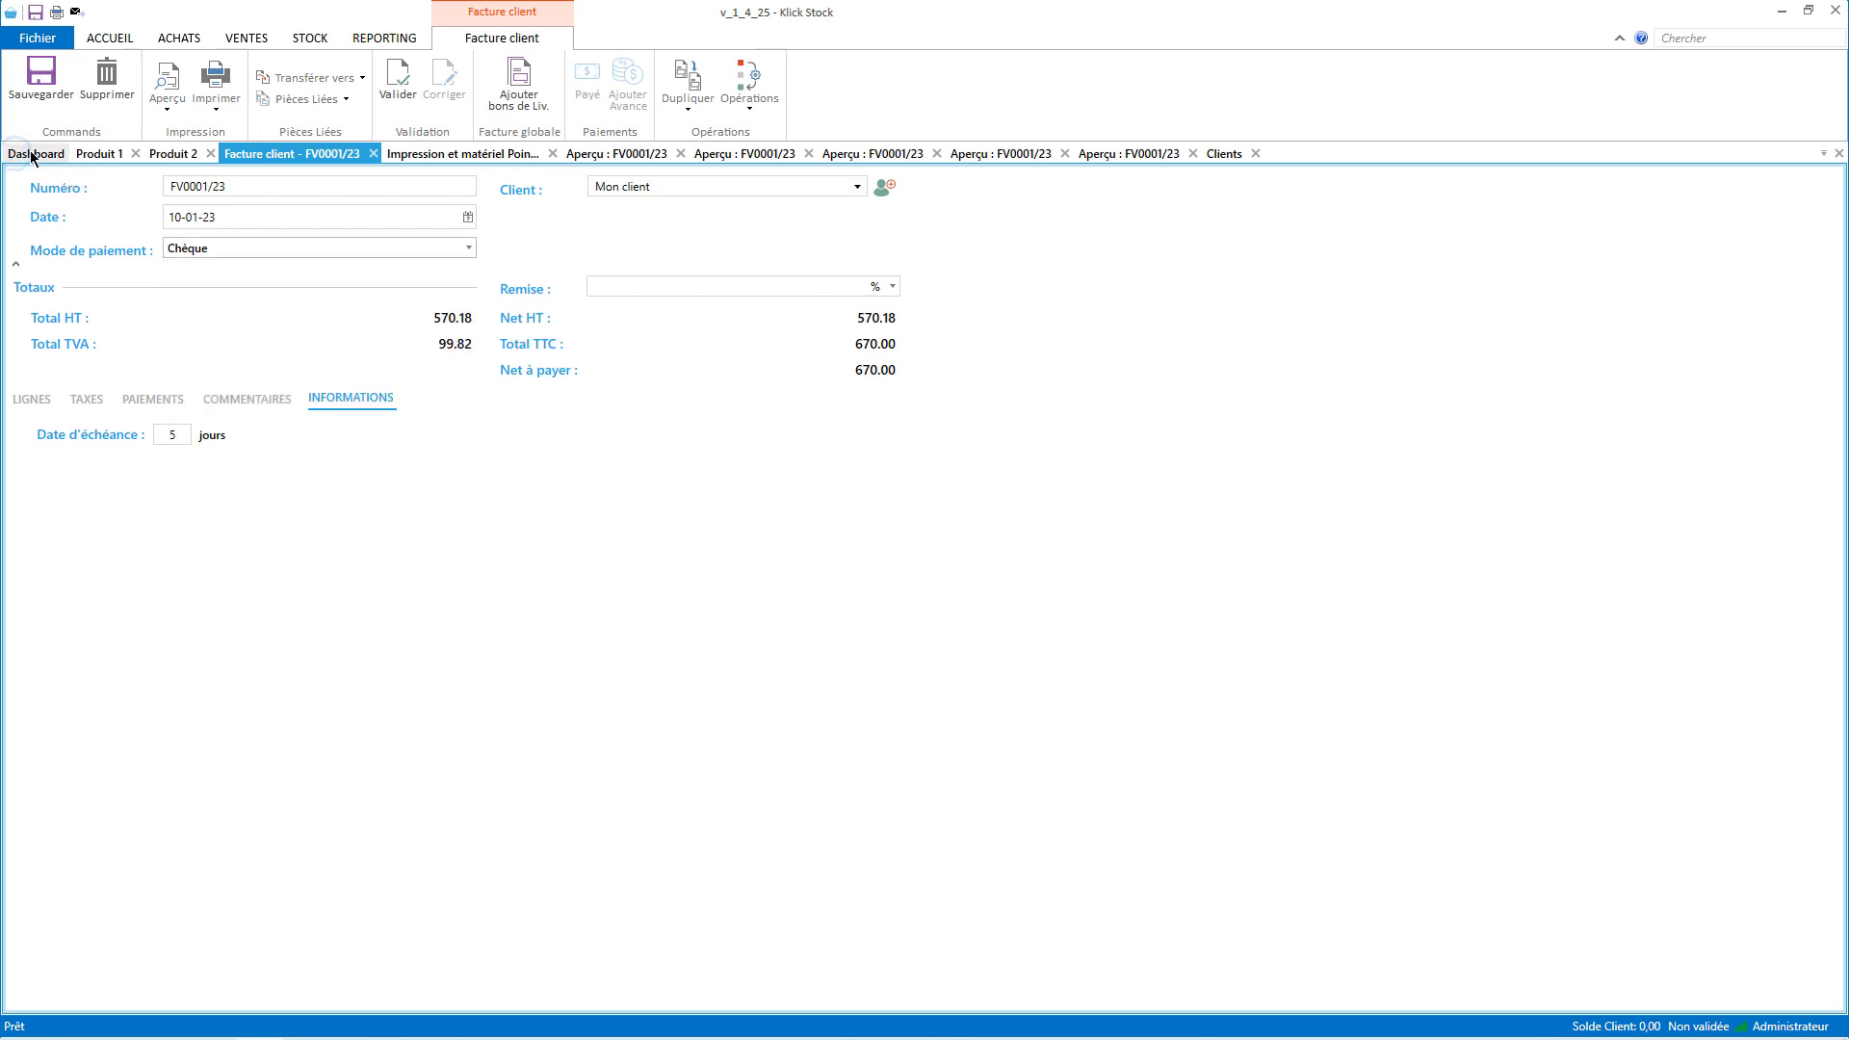
# - Highlight the release note about the TVA report correction, search the reports for "tva" and open TVA Ventes
pyautogui.click(32, 156)
pyautogui.moveTo(565, 437); pyautogui.dragTo(72, 445)
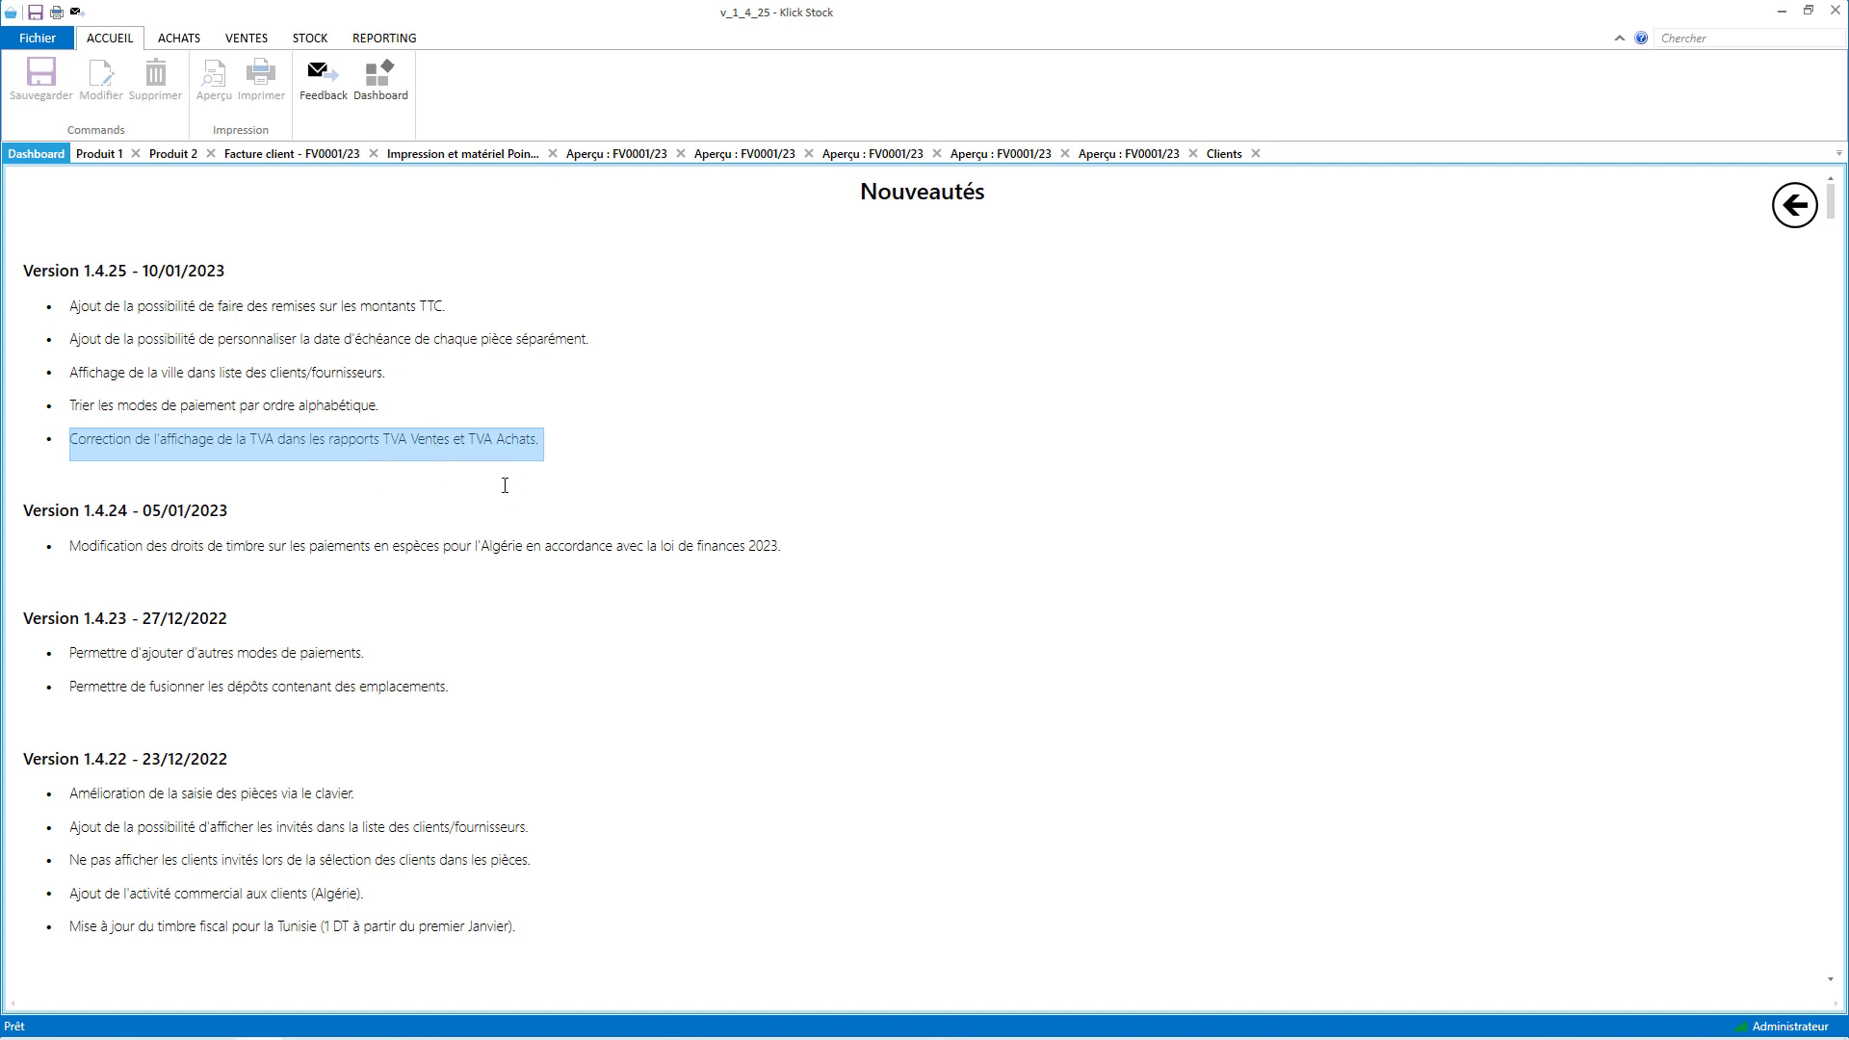
pyautogui.click(387, 36)
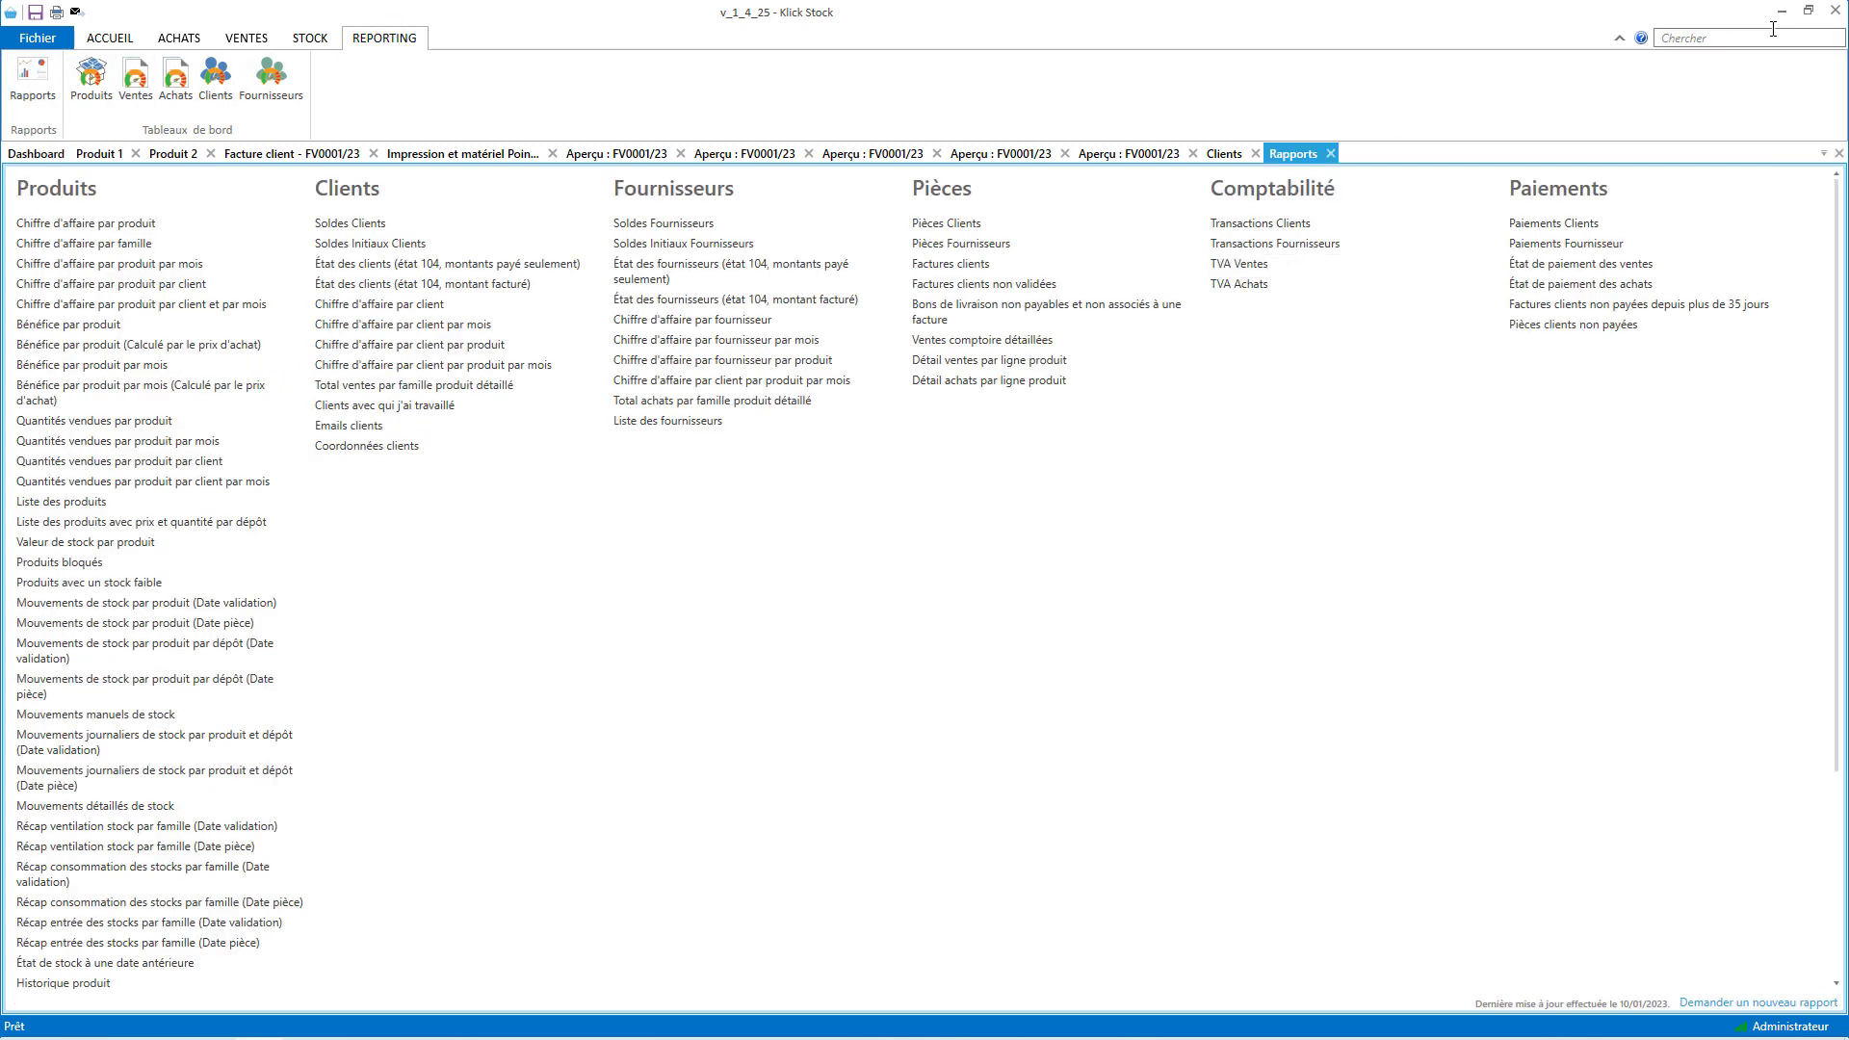
pyautogui.click(1755, 35)
pyautogui.write('tva')
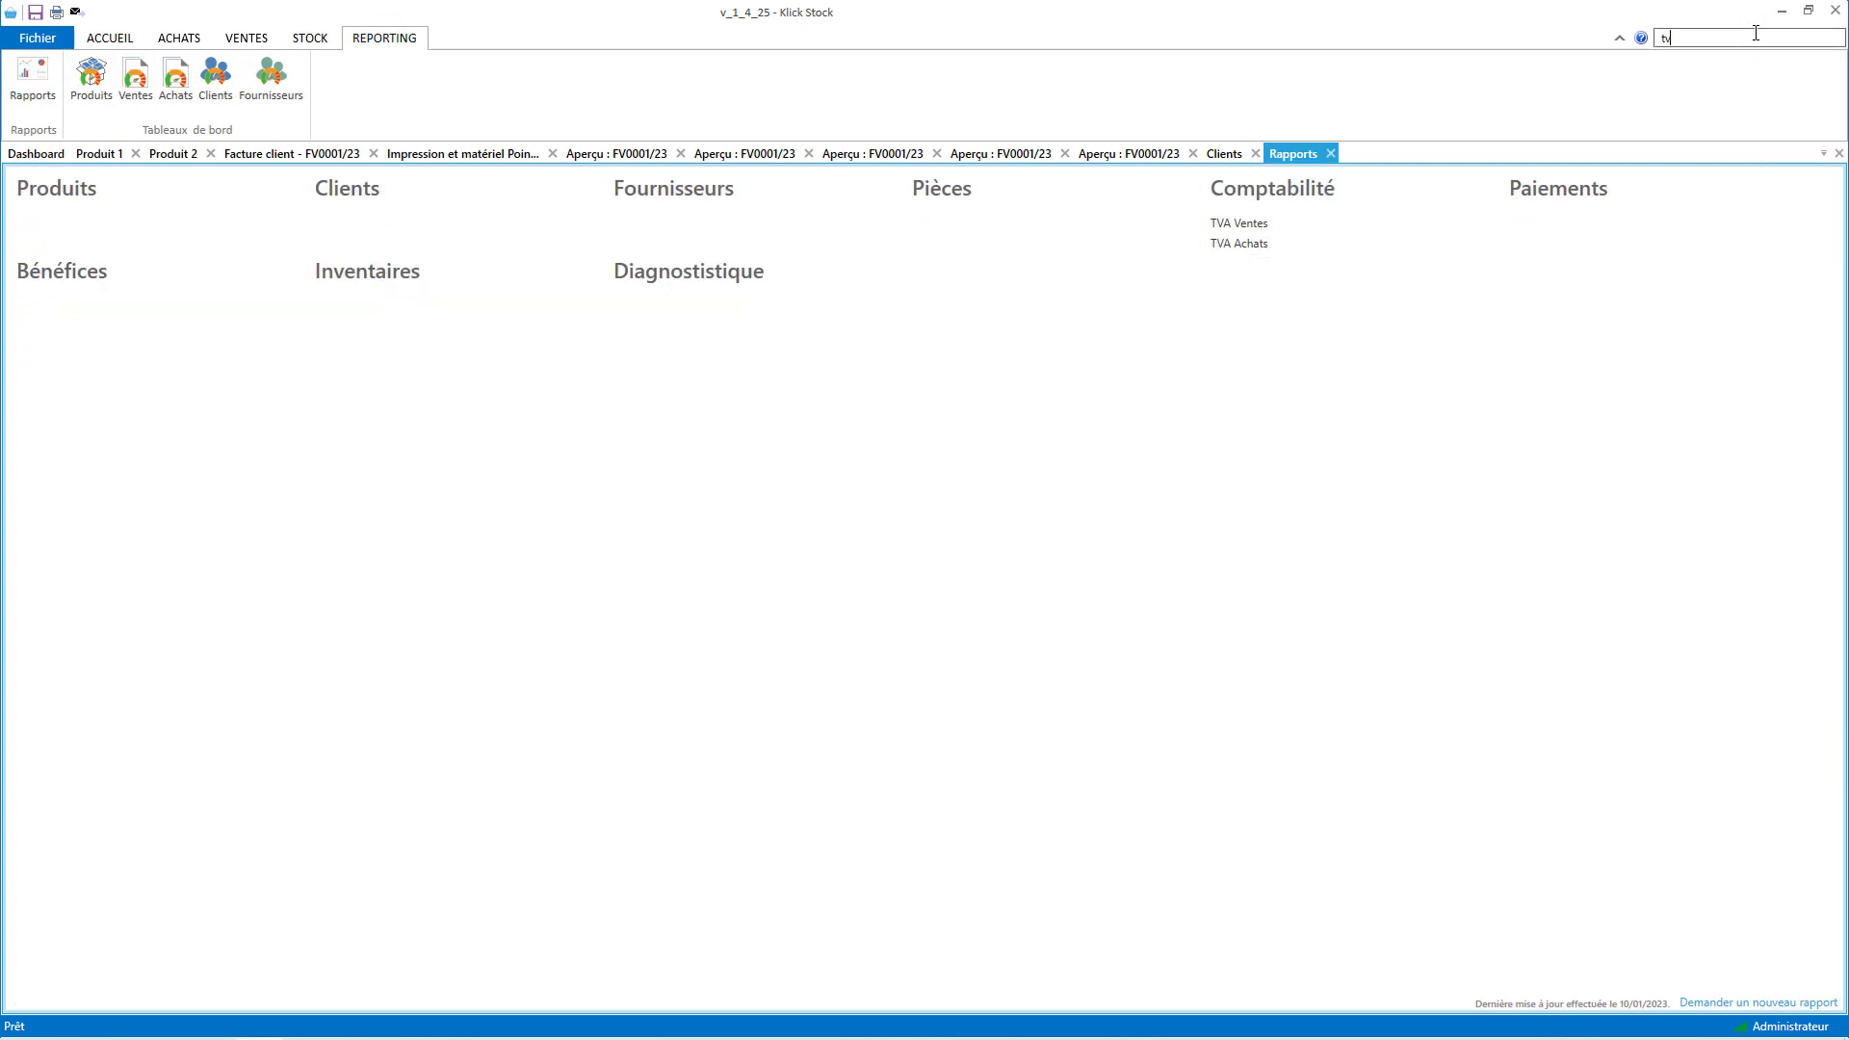
pyautogui.click(1238, 226)
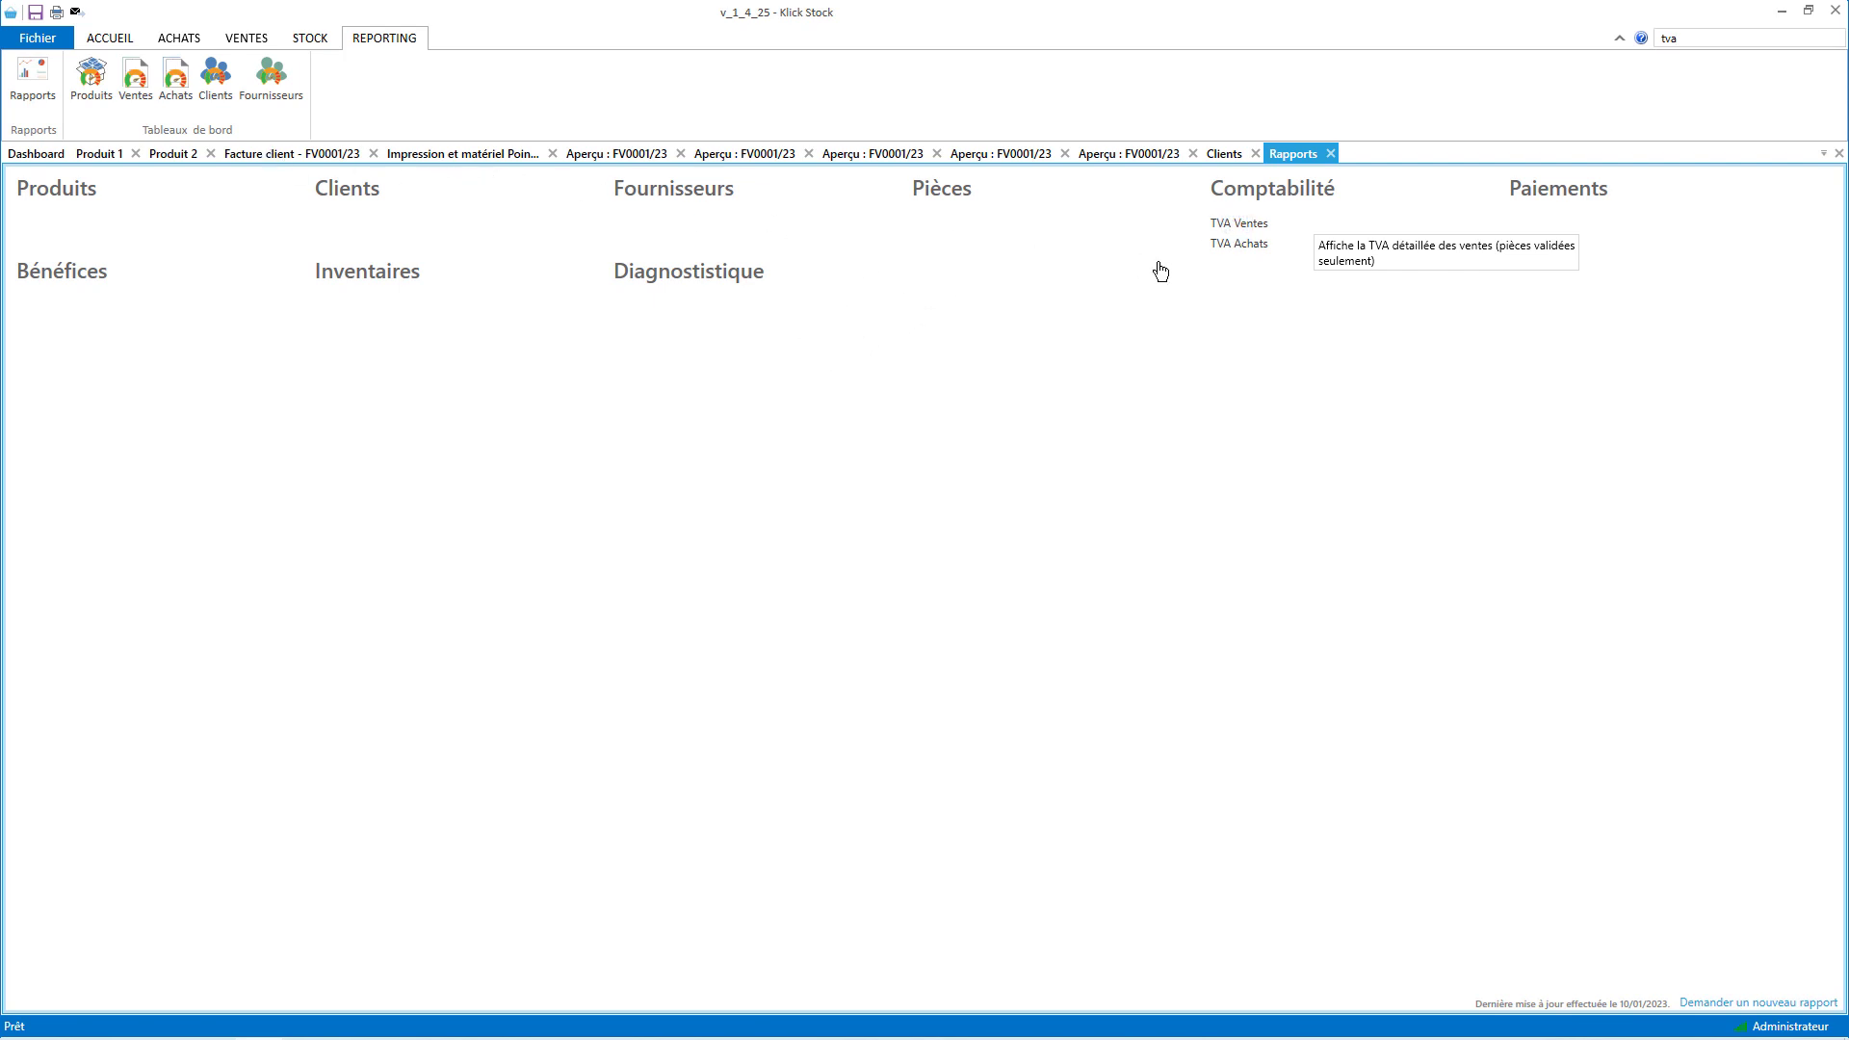
pyautogui.click(1215, 229)
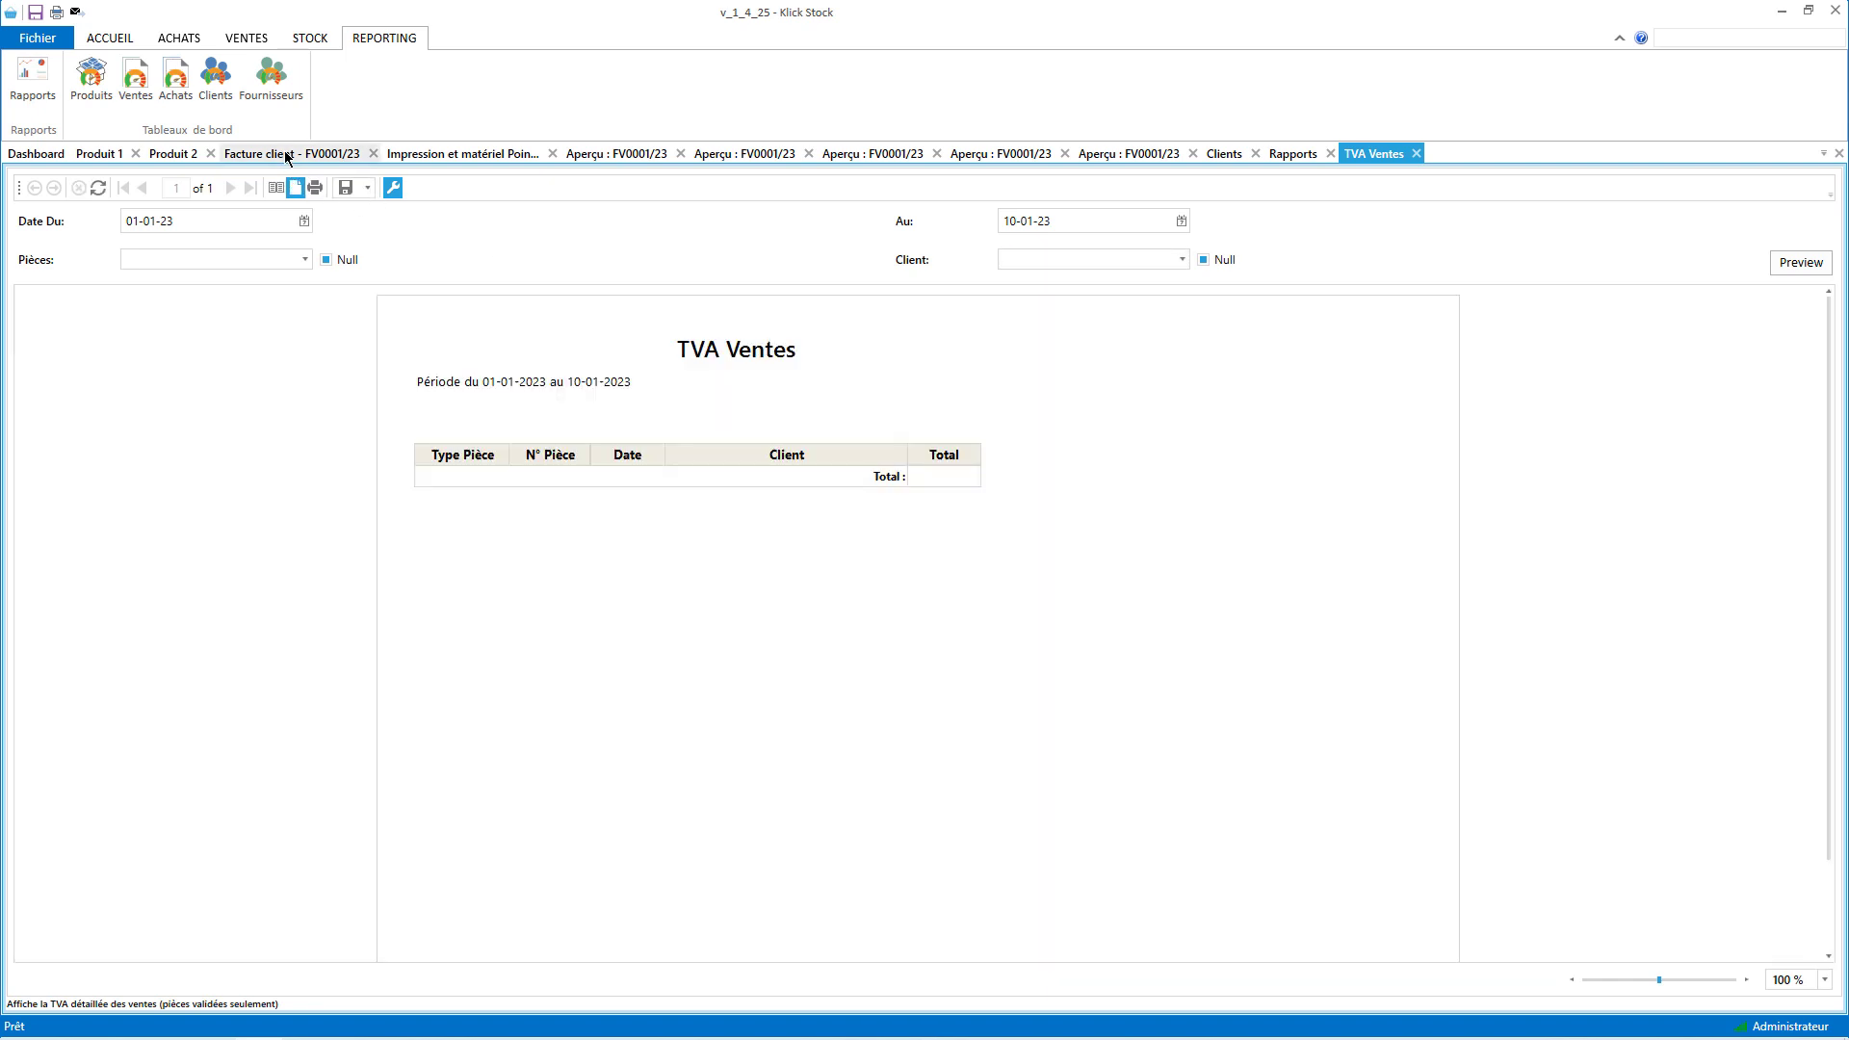
# - Validate the customer invoice and regenerate the TVA Ventes report to examine its TVA breakdown
pyautogui.click(286, 155)
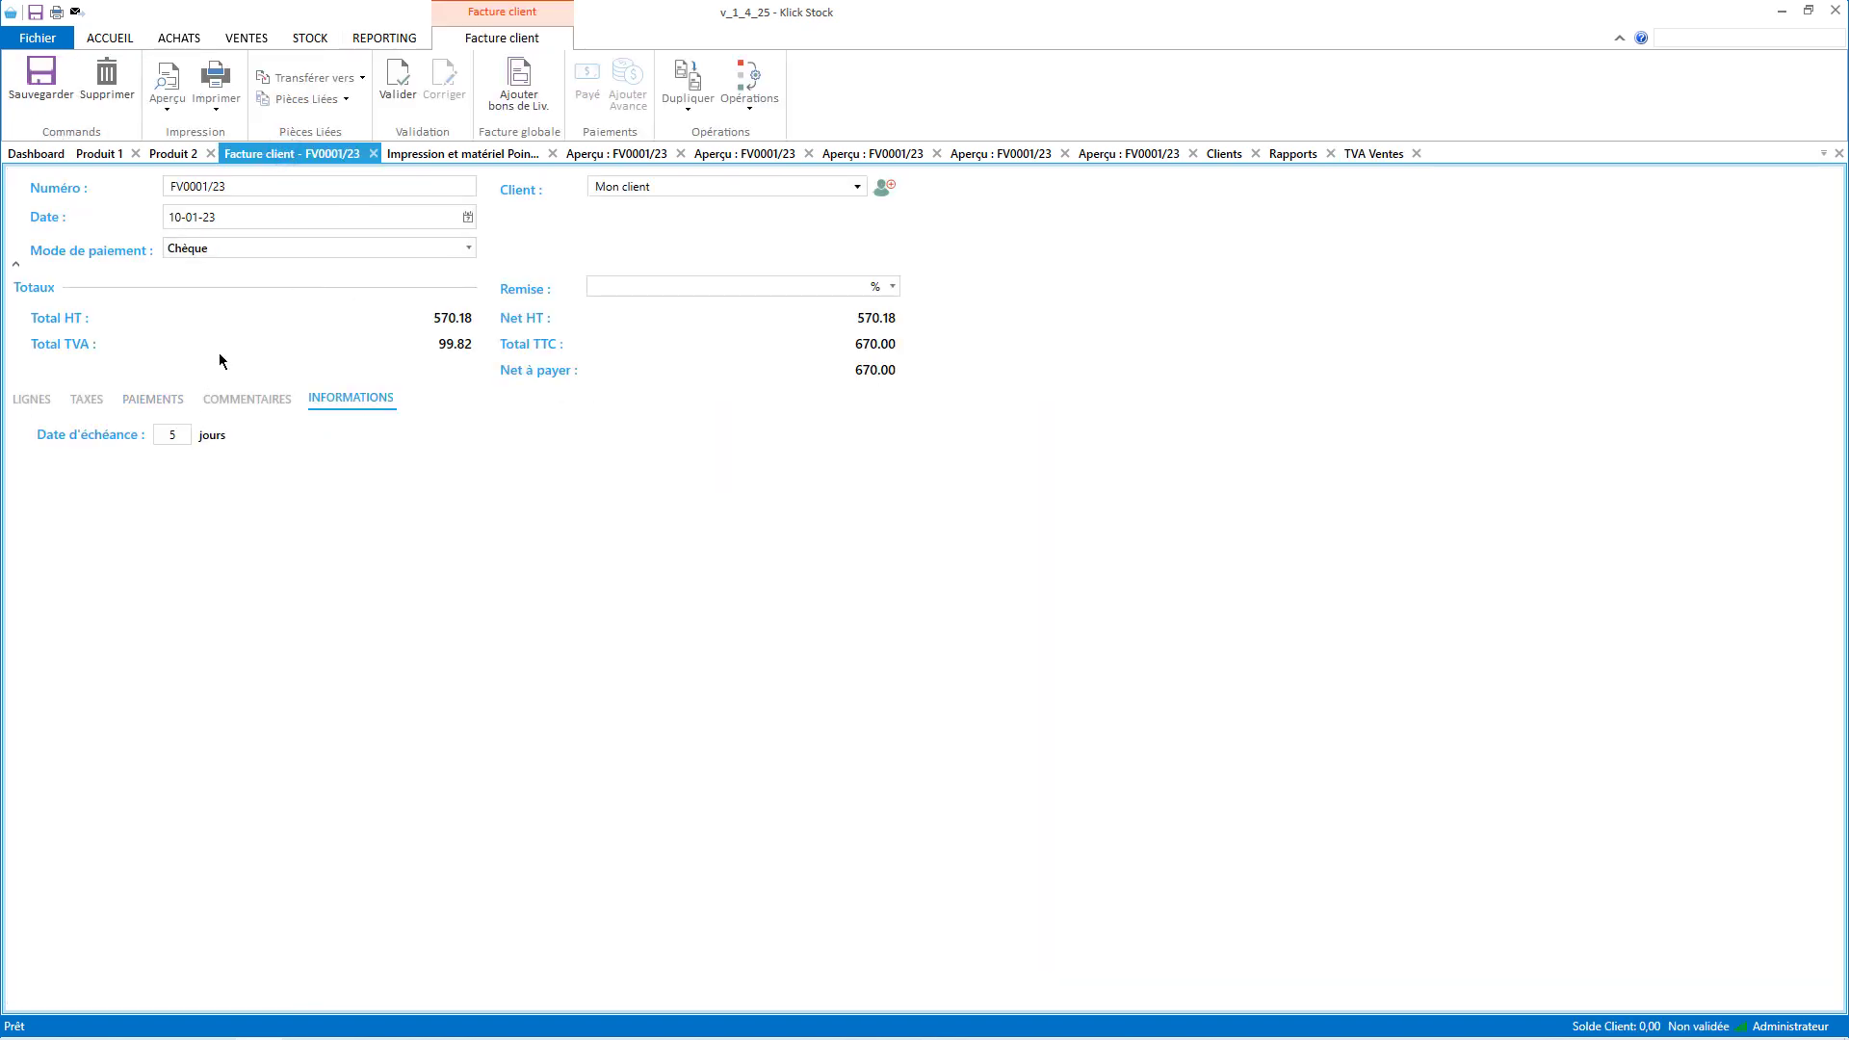
pyautogui.click(388, 86)
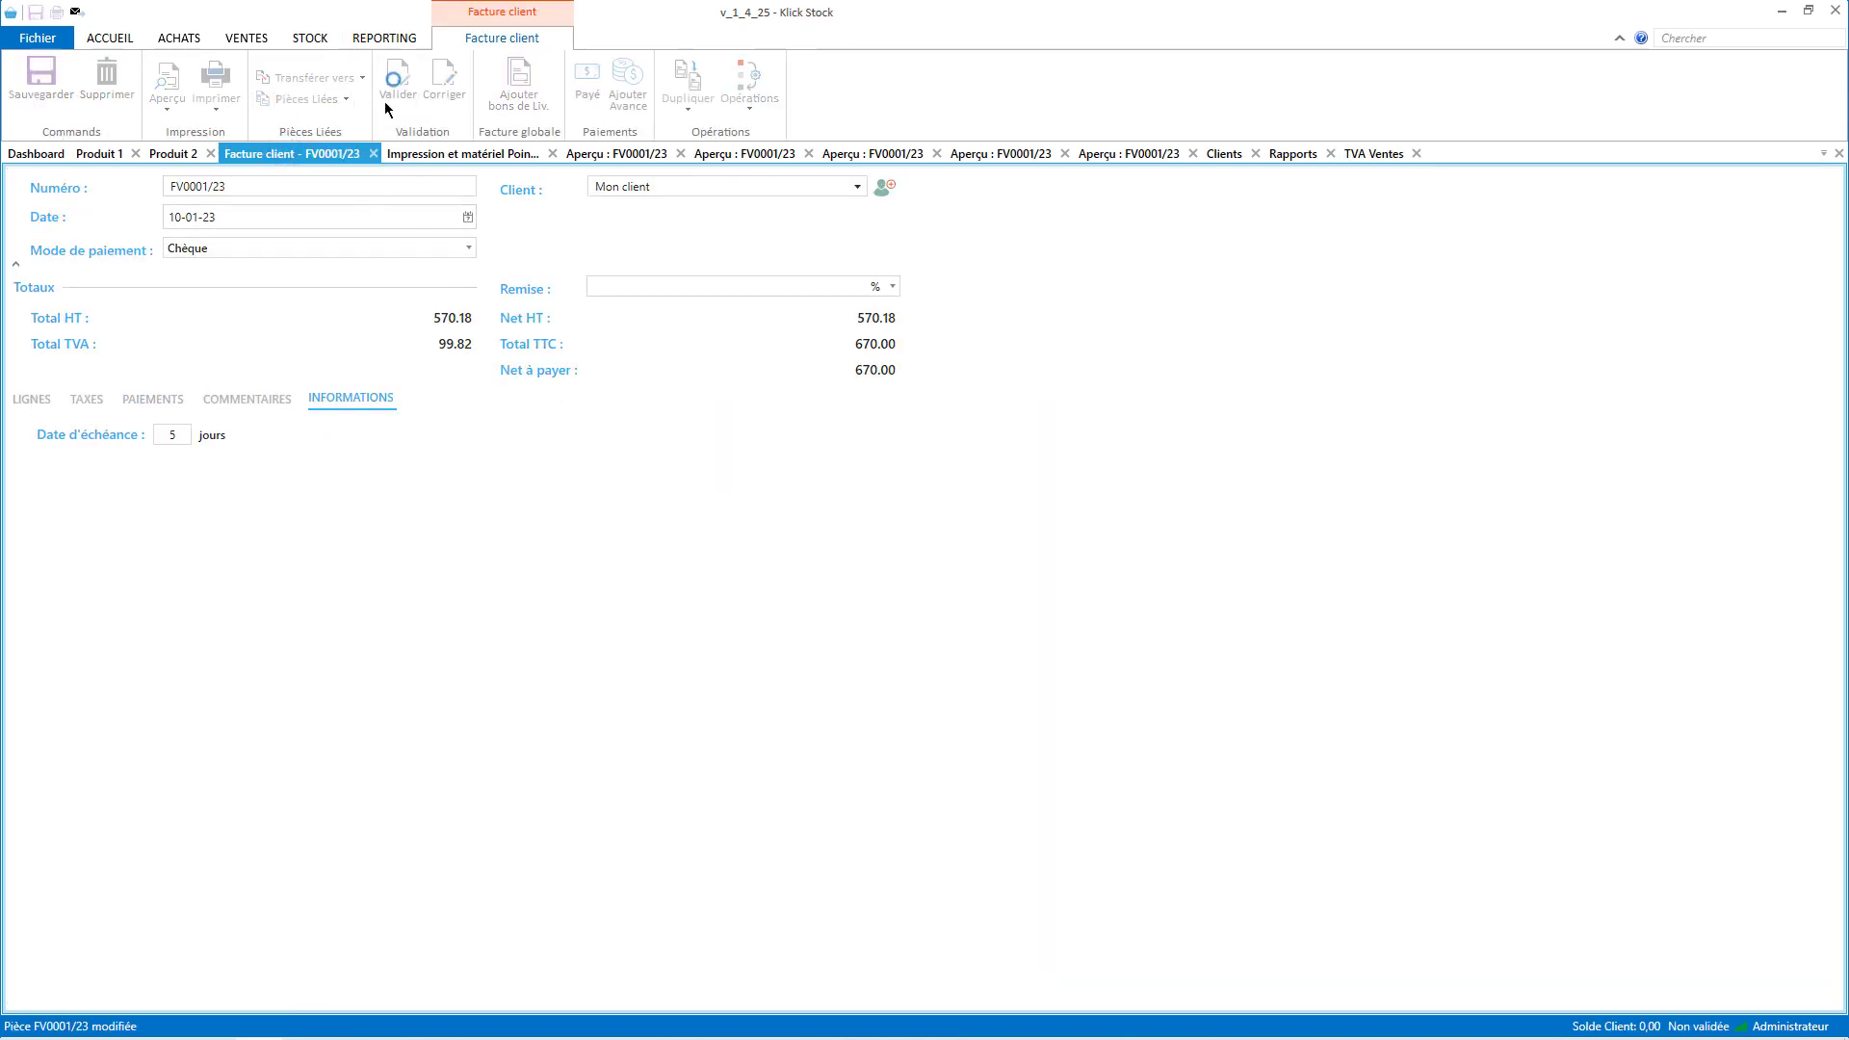
pyautogui.click(1370, 151)
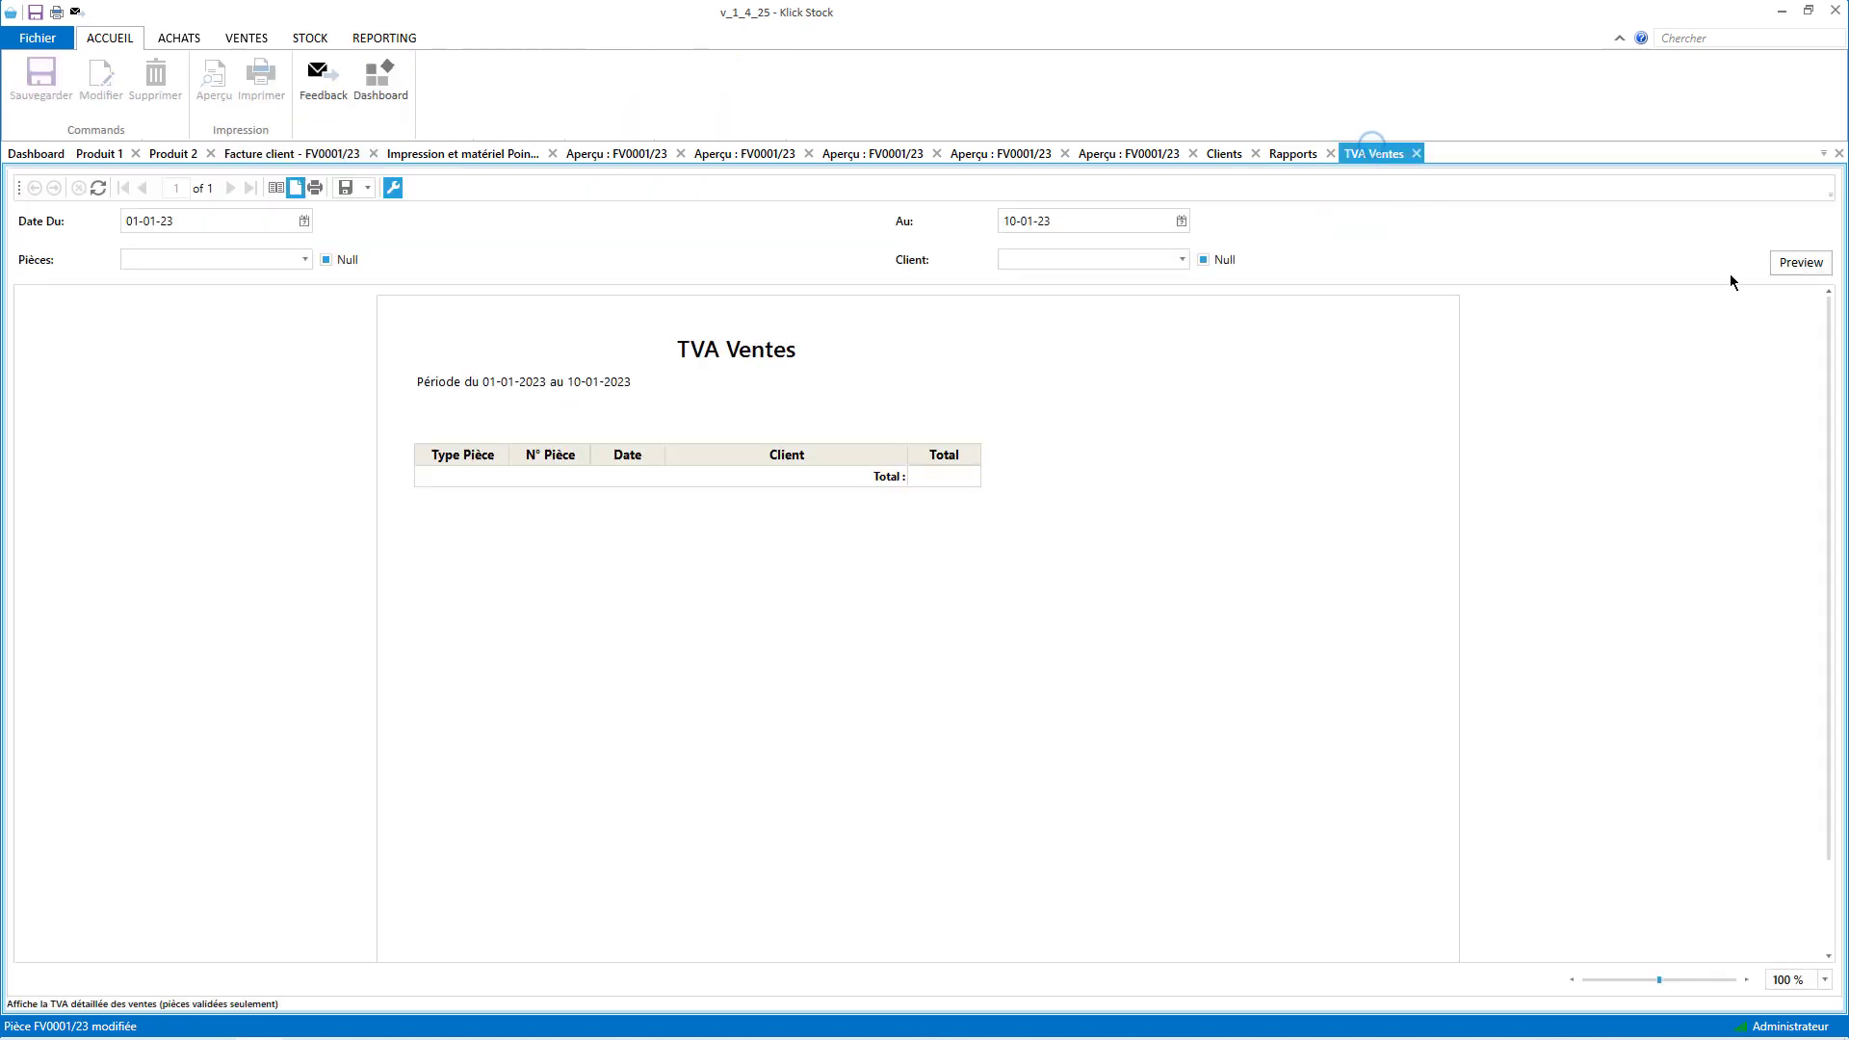
pyautogui.click(1800, 262)
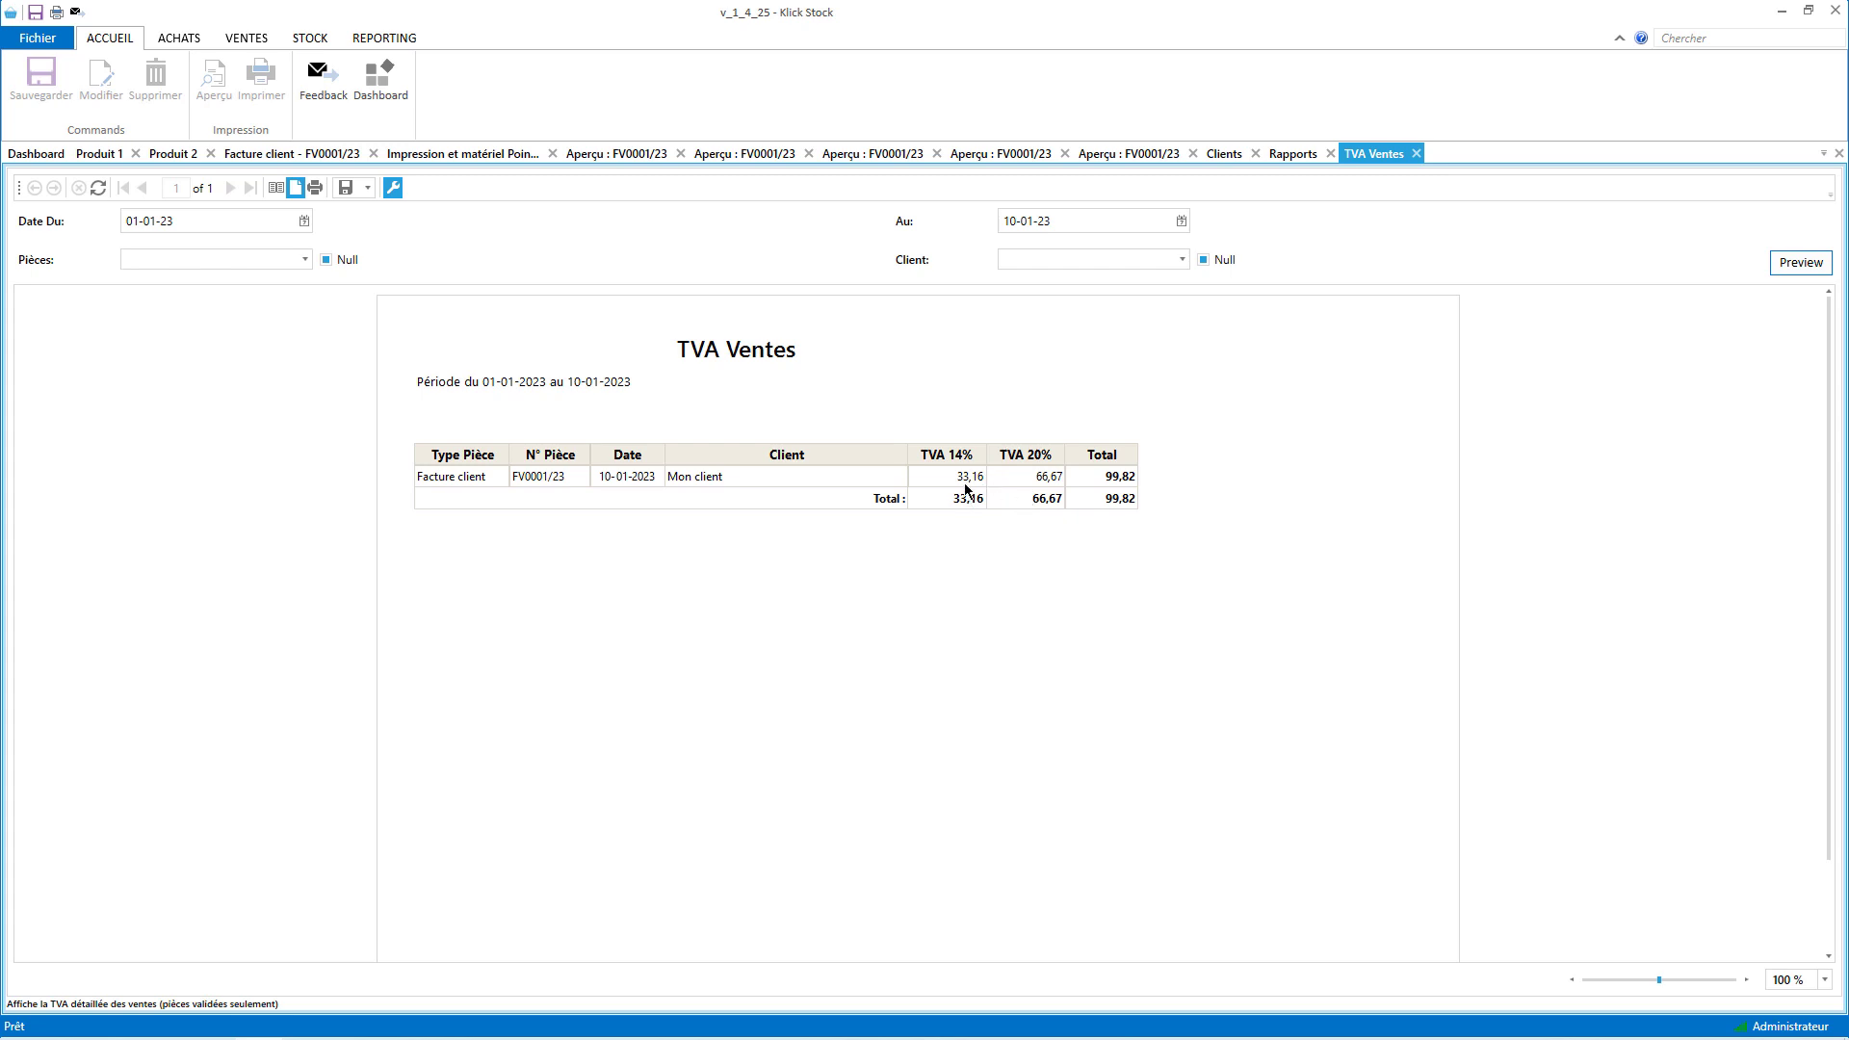
# - Open the TVA Achats report and duplicate the customer invoice to a Facture fournisseur
pyautogui.click(1280, 158)
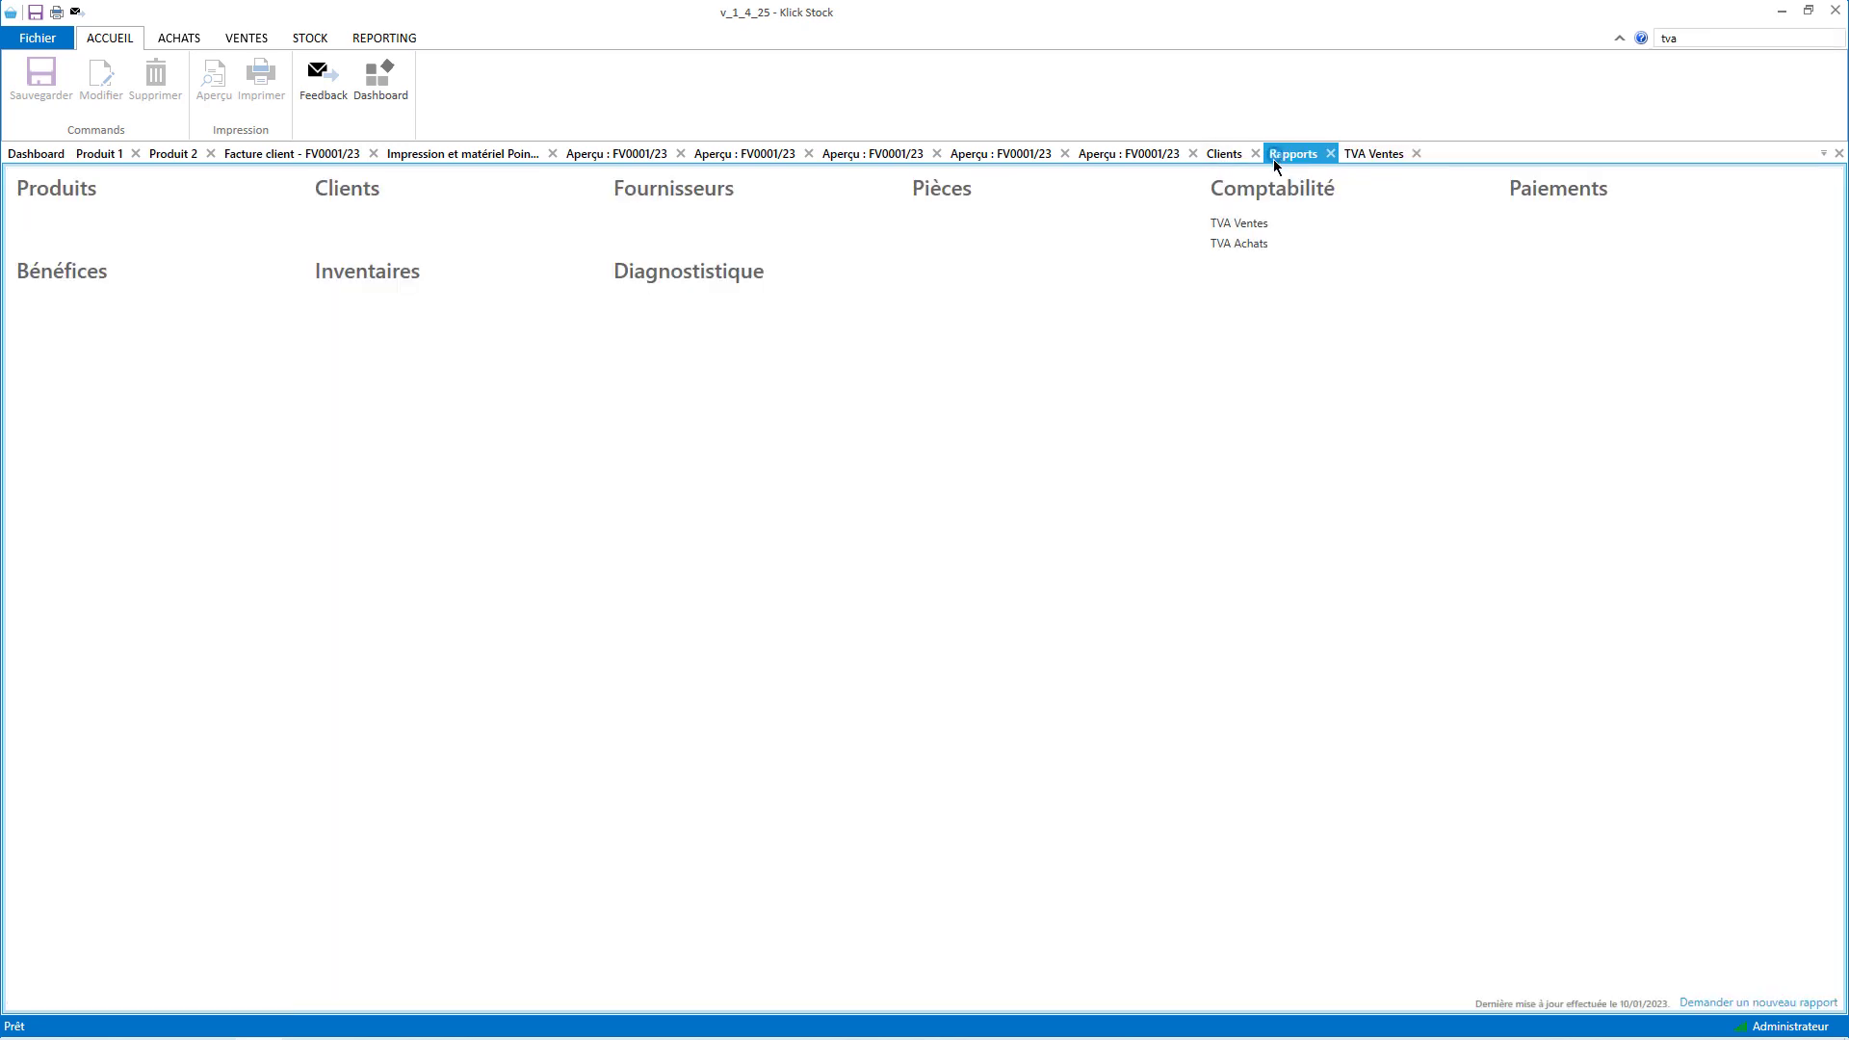
pyautogui.click(1239, 244)
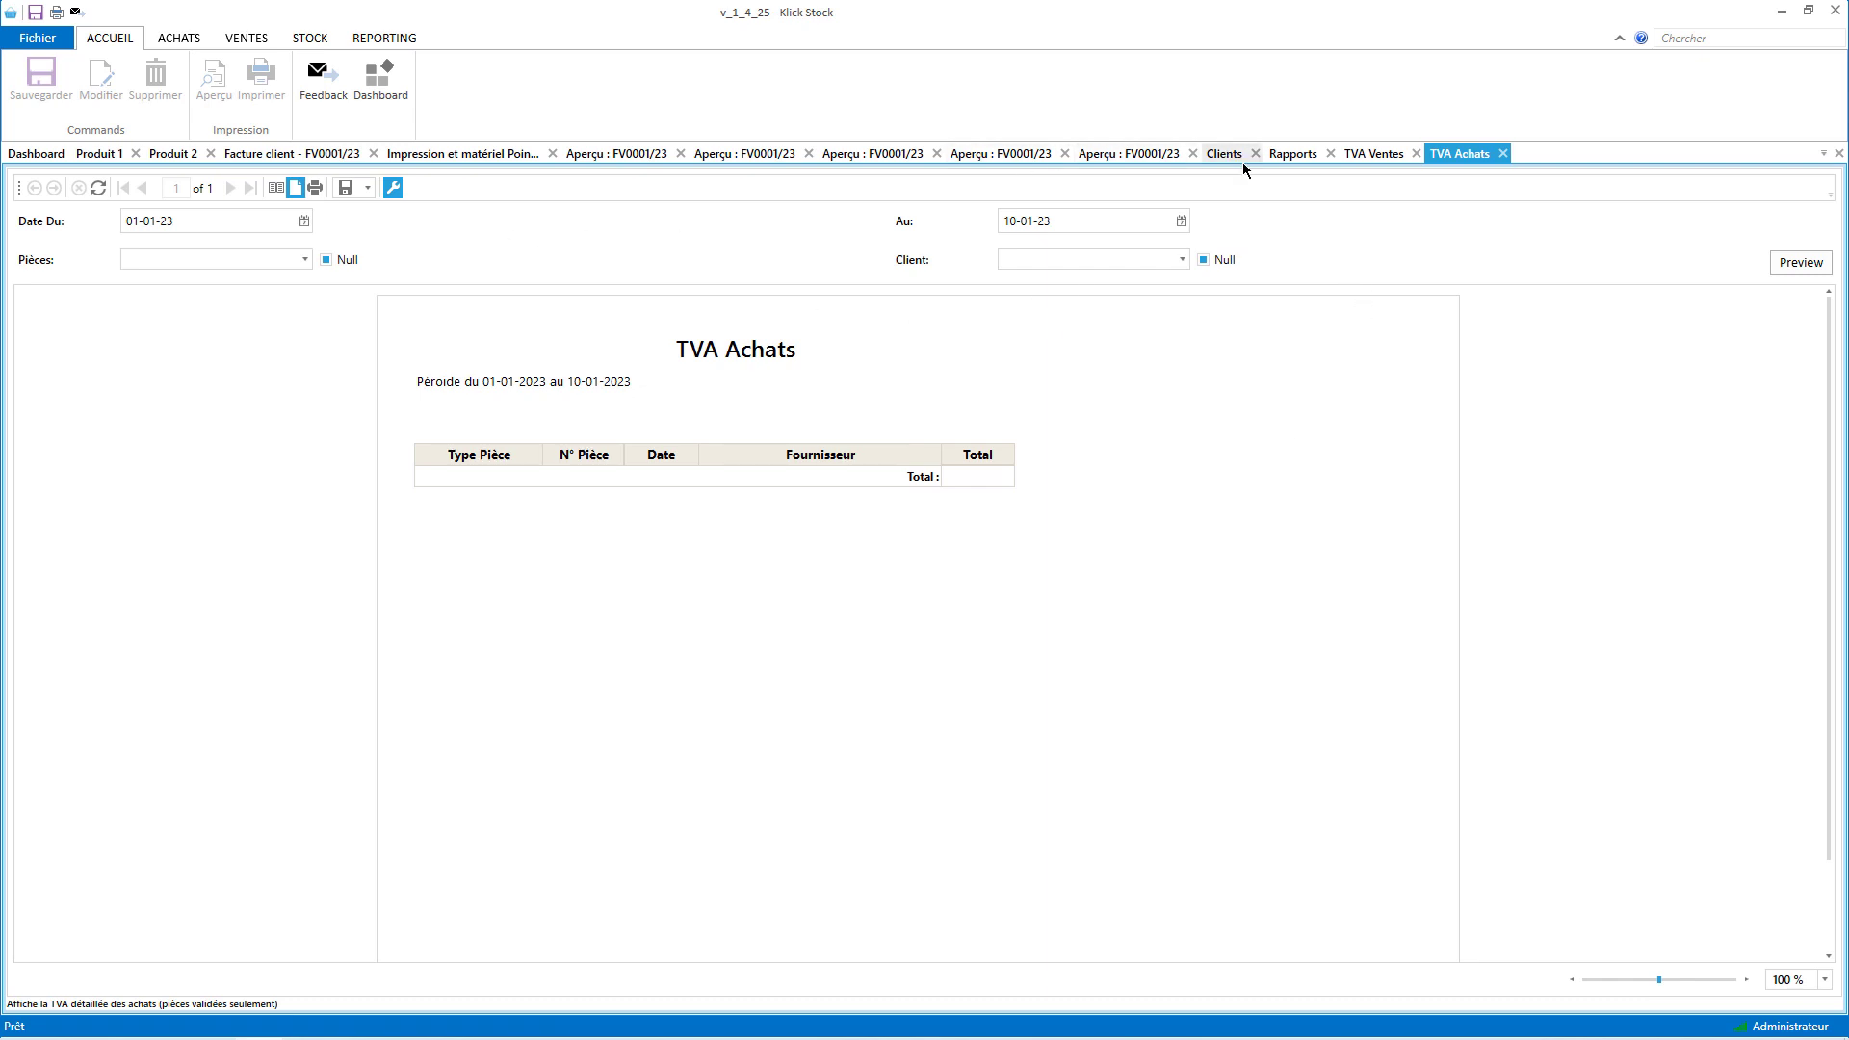
pyautogui.click(283, 156)
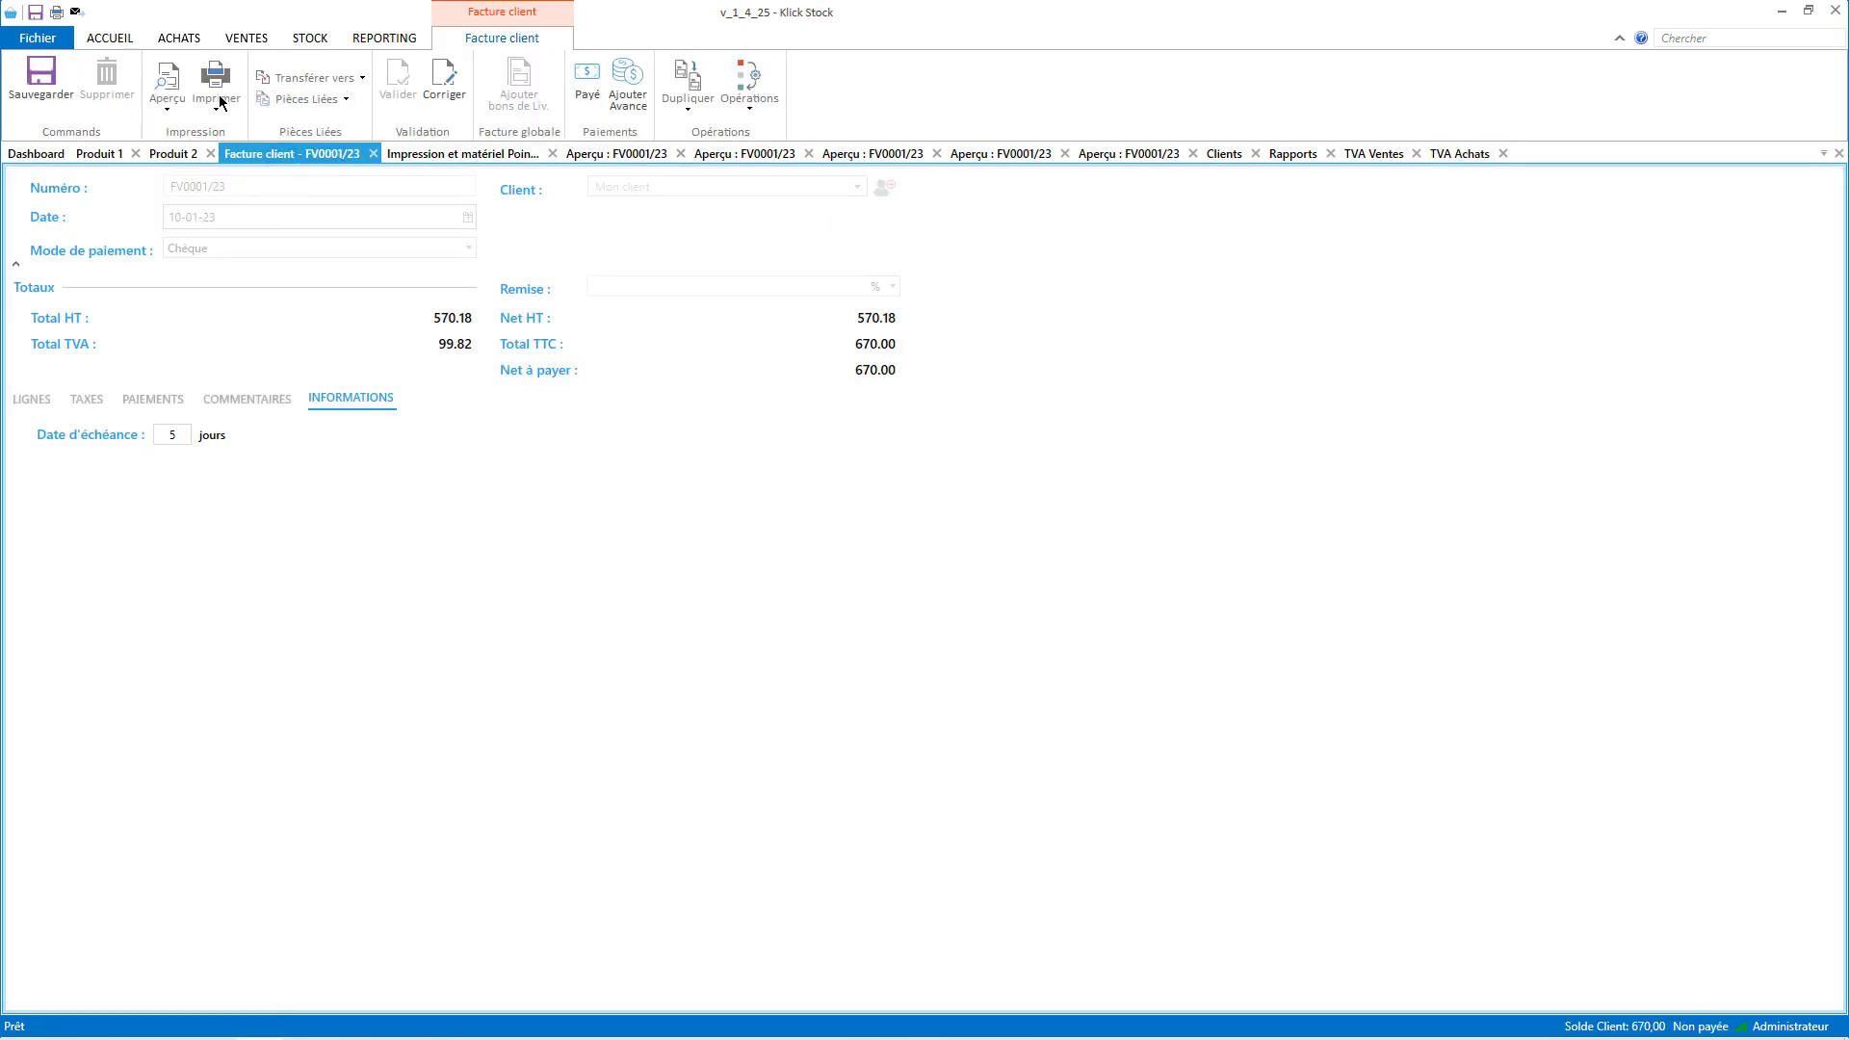
pyautogui.click(690, 108)
pyautogui.moveTo(718, 171)
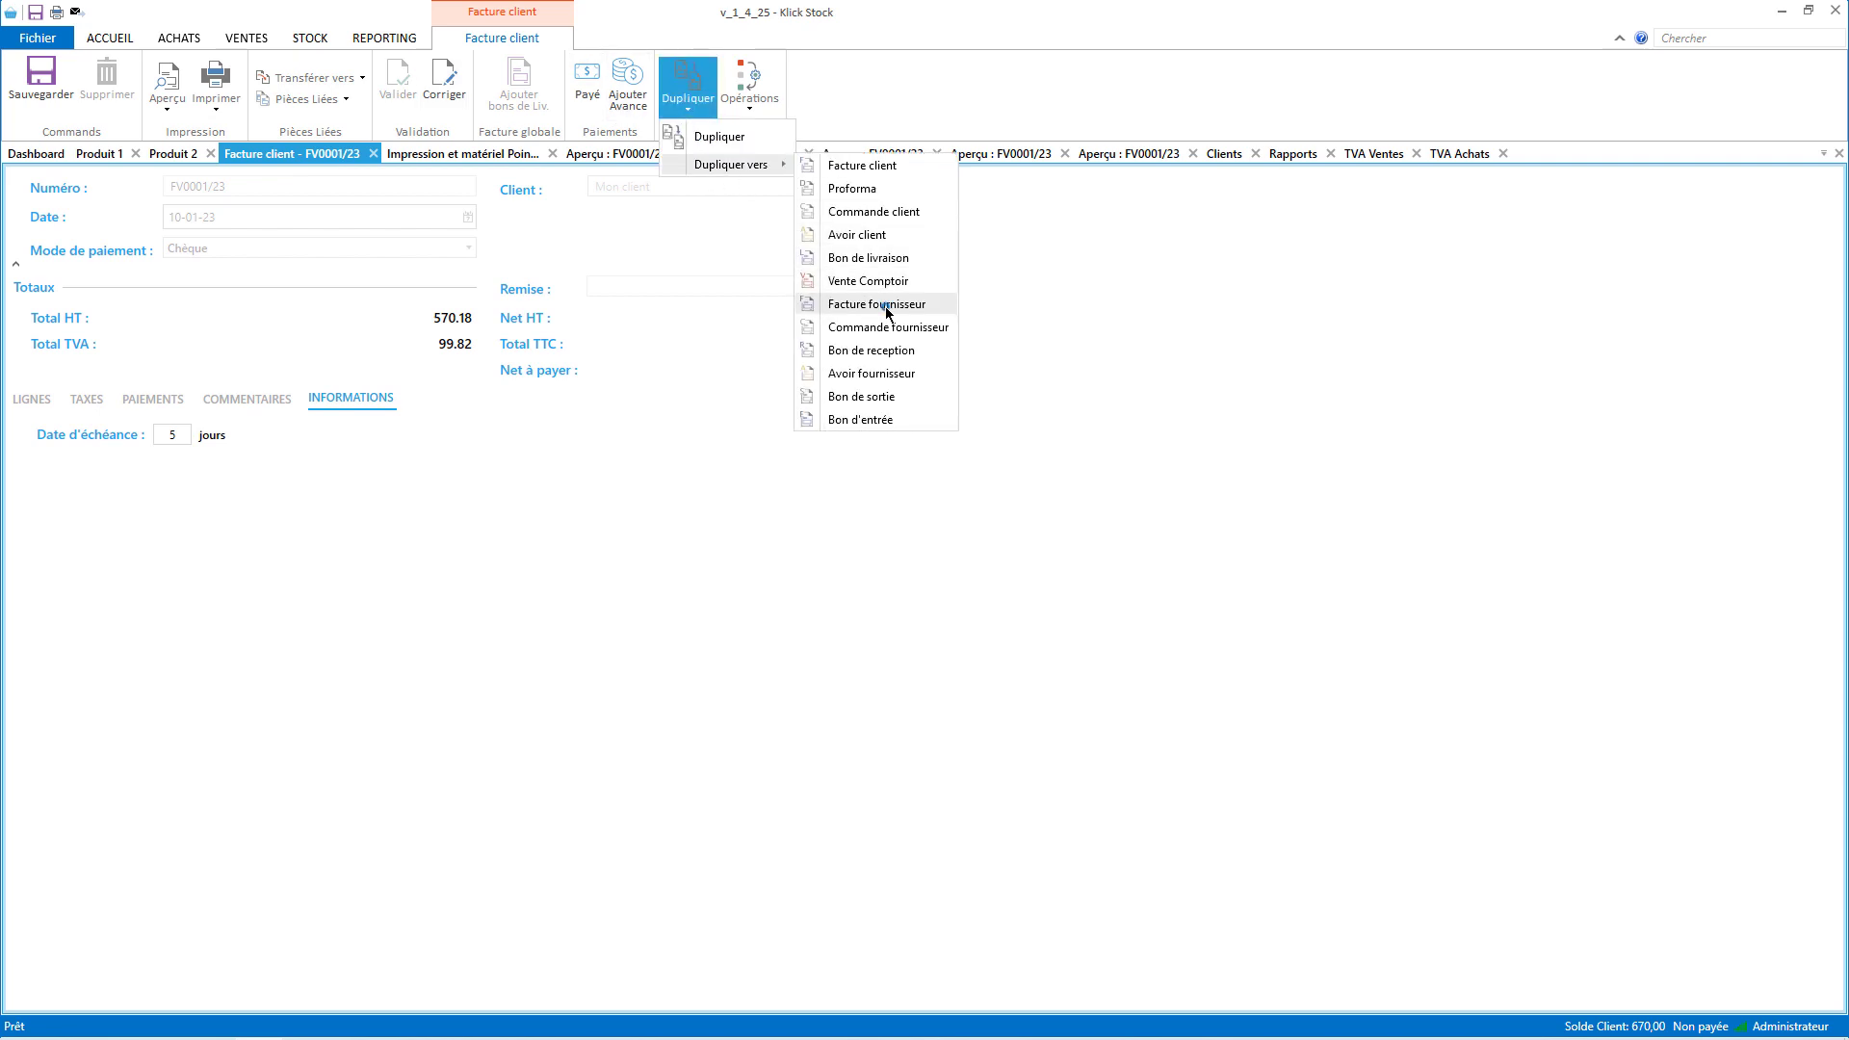
pyautogui.click(876, 303)
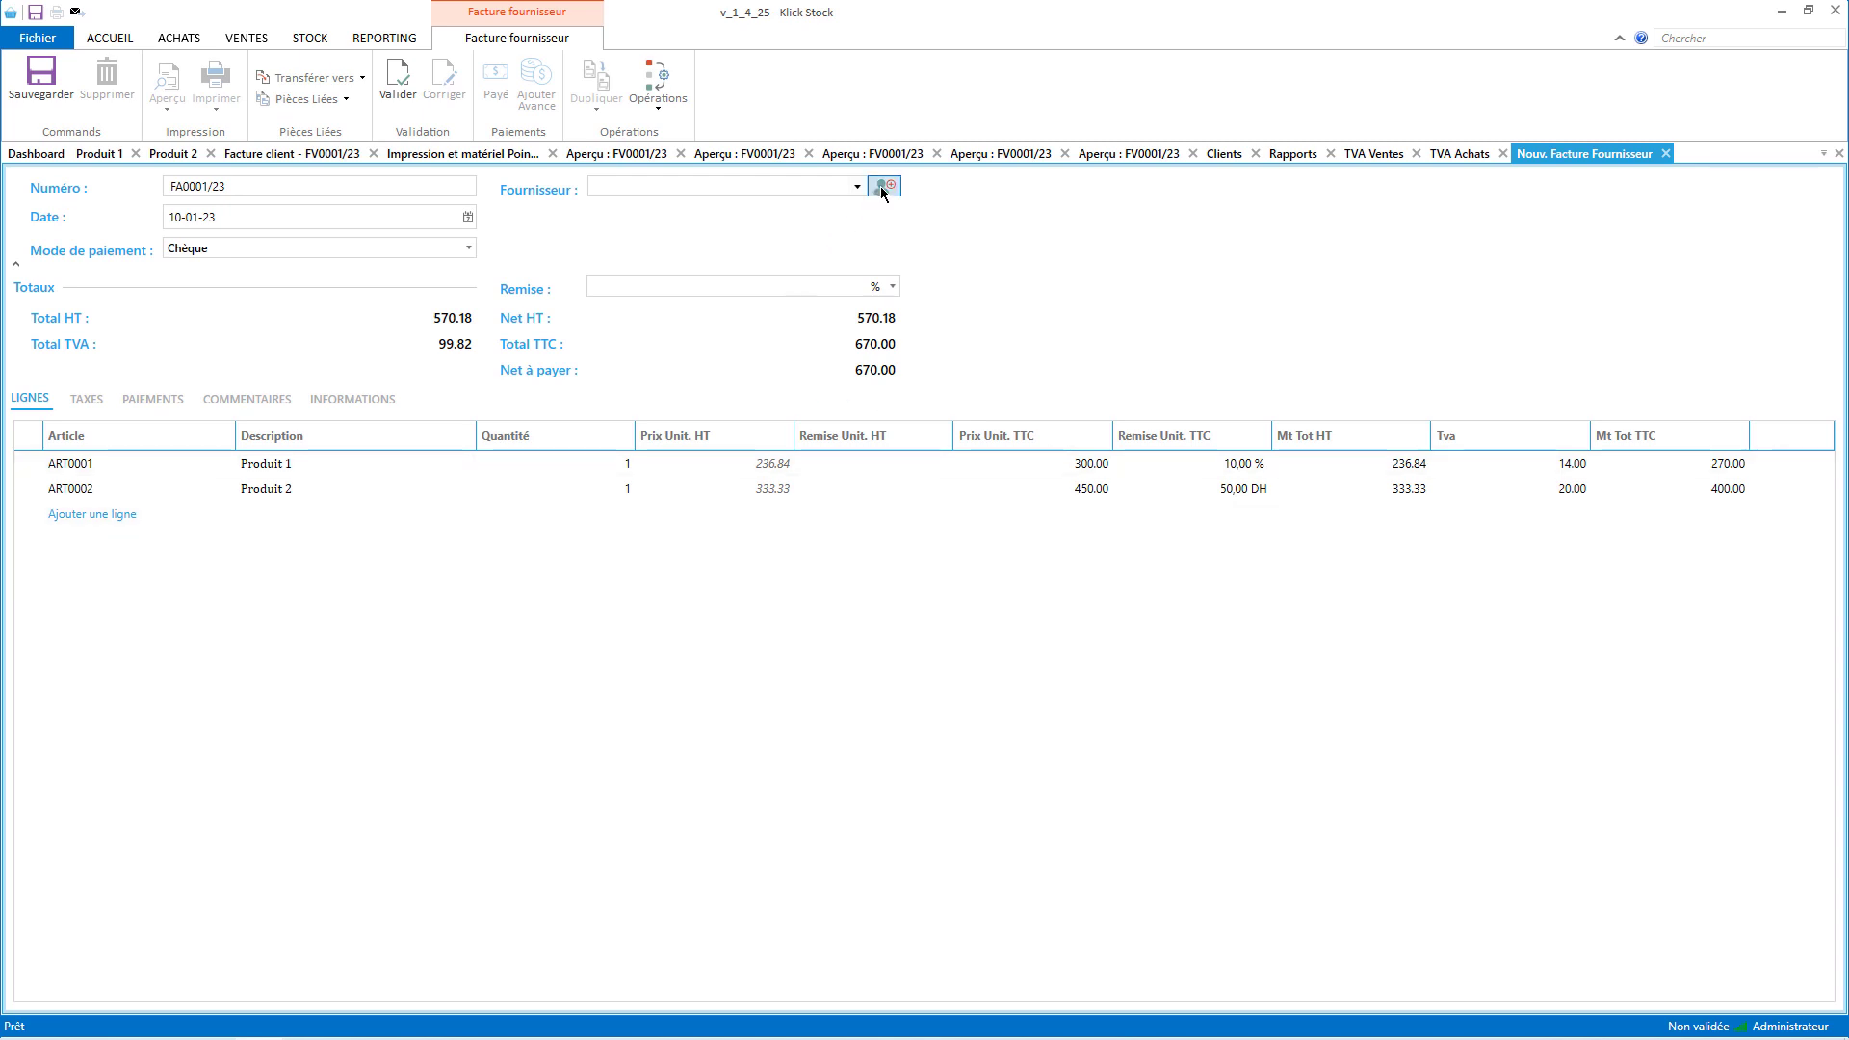
# - Create the supplier "Mon fournisseur" for the new supplier invoice and validate the invoice
pyautogui.click(882, 187)
pyautogui.write('Mon fournisseur')
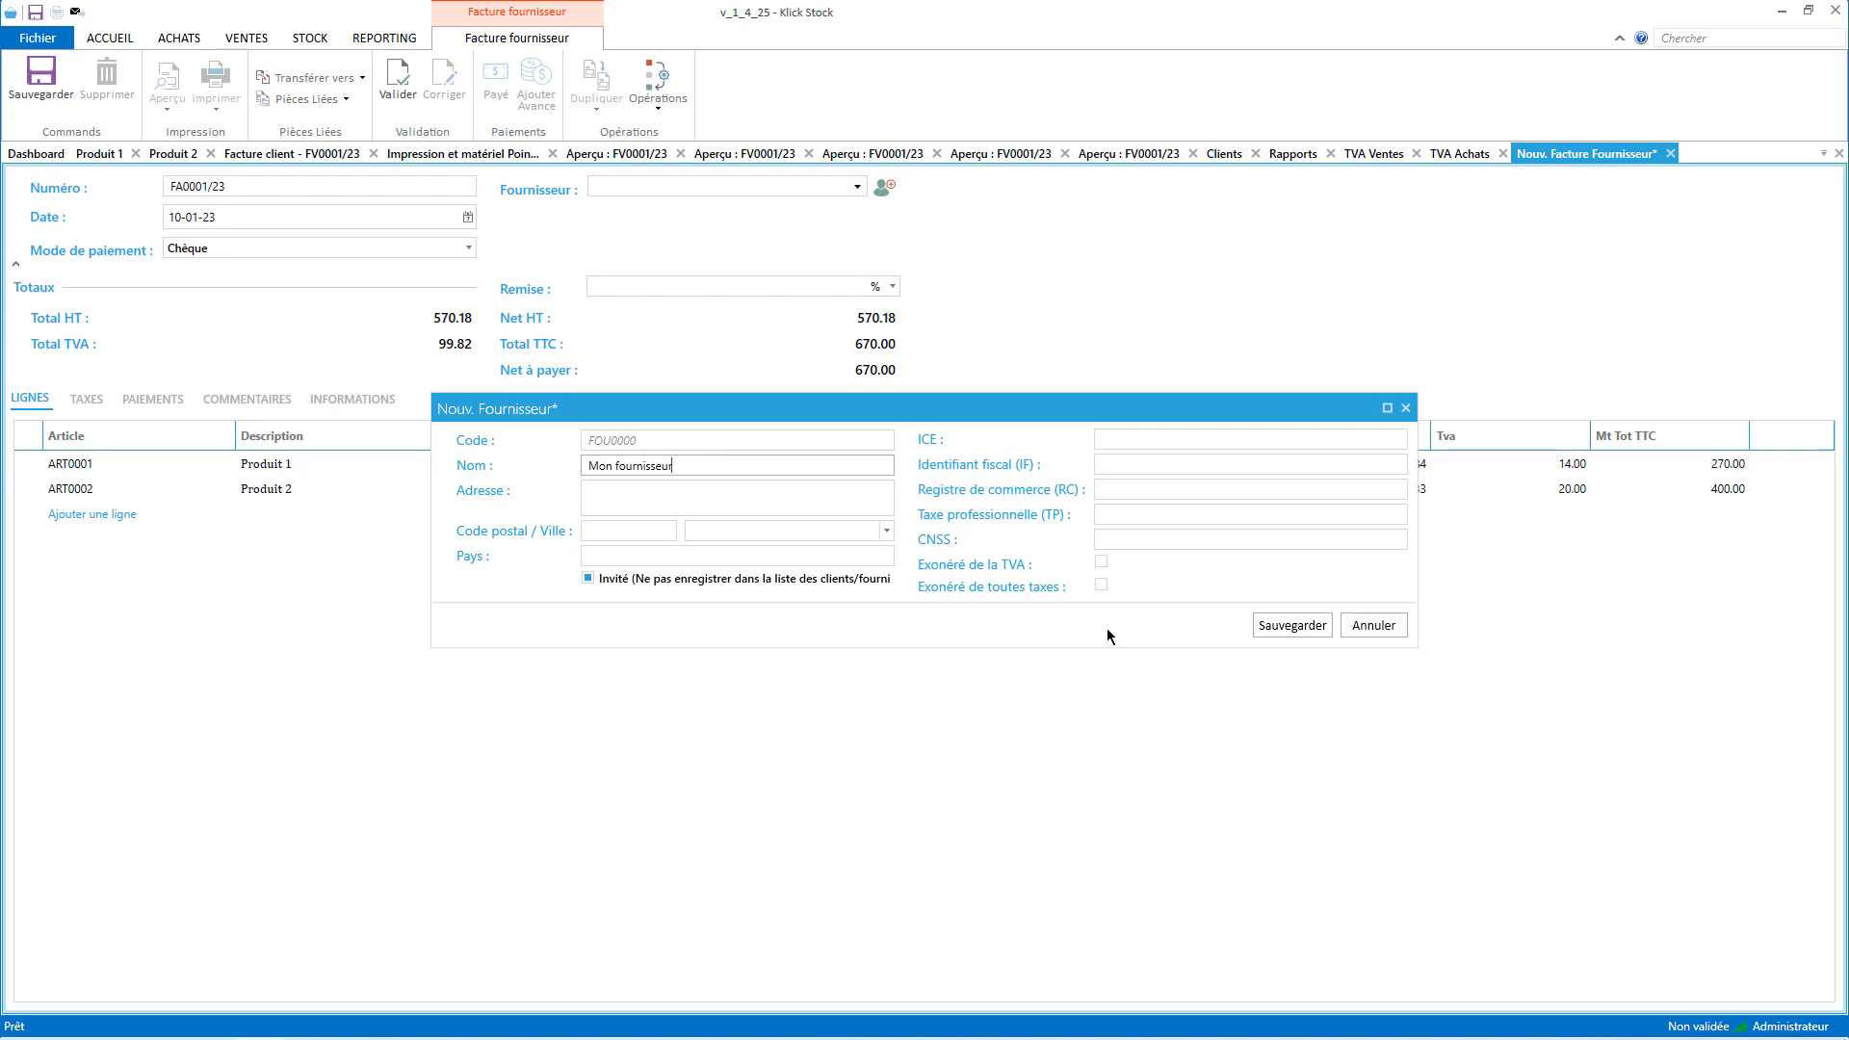
pyautogui.click(1262, 627)
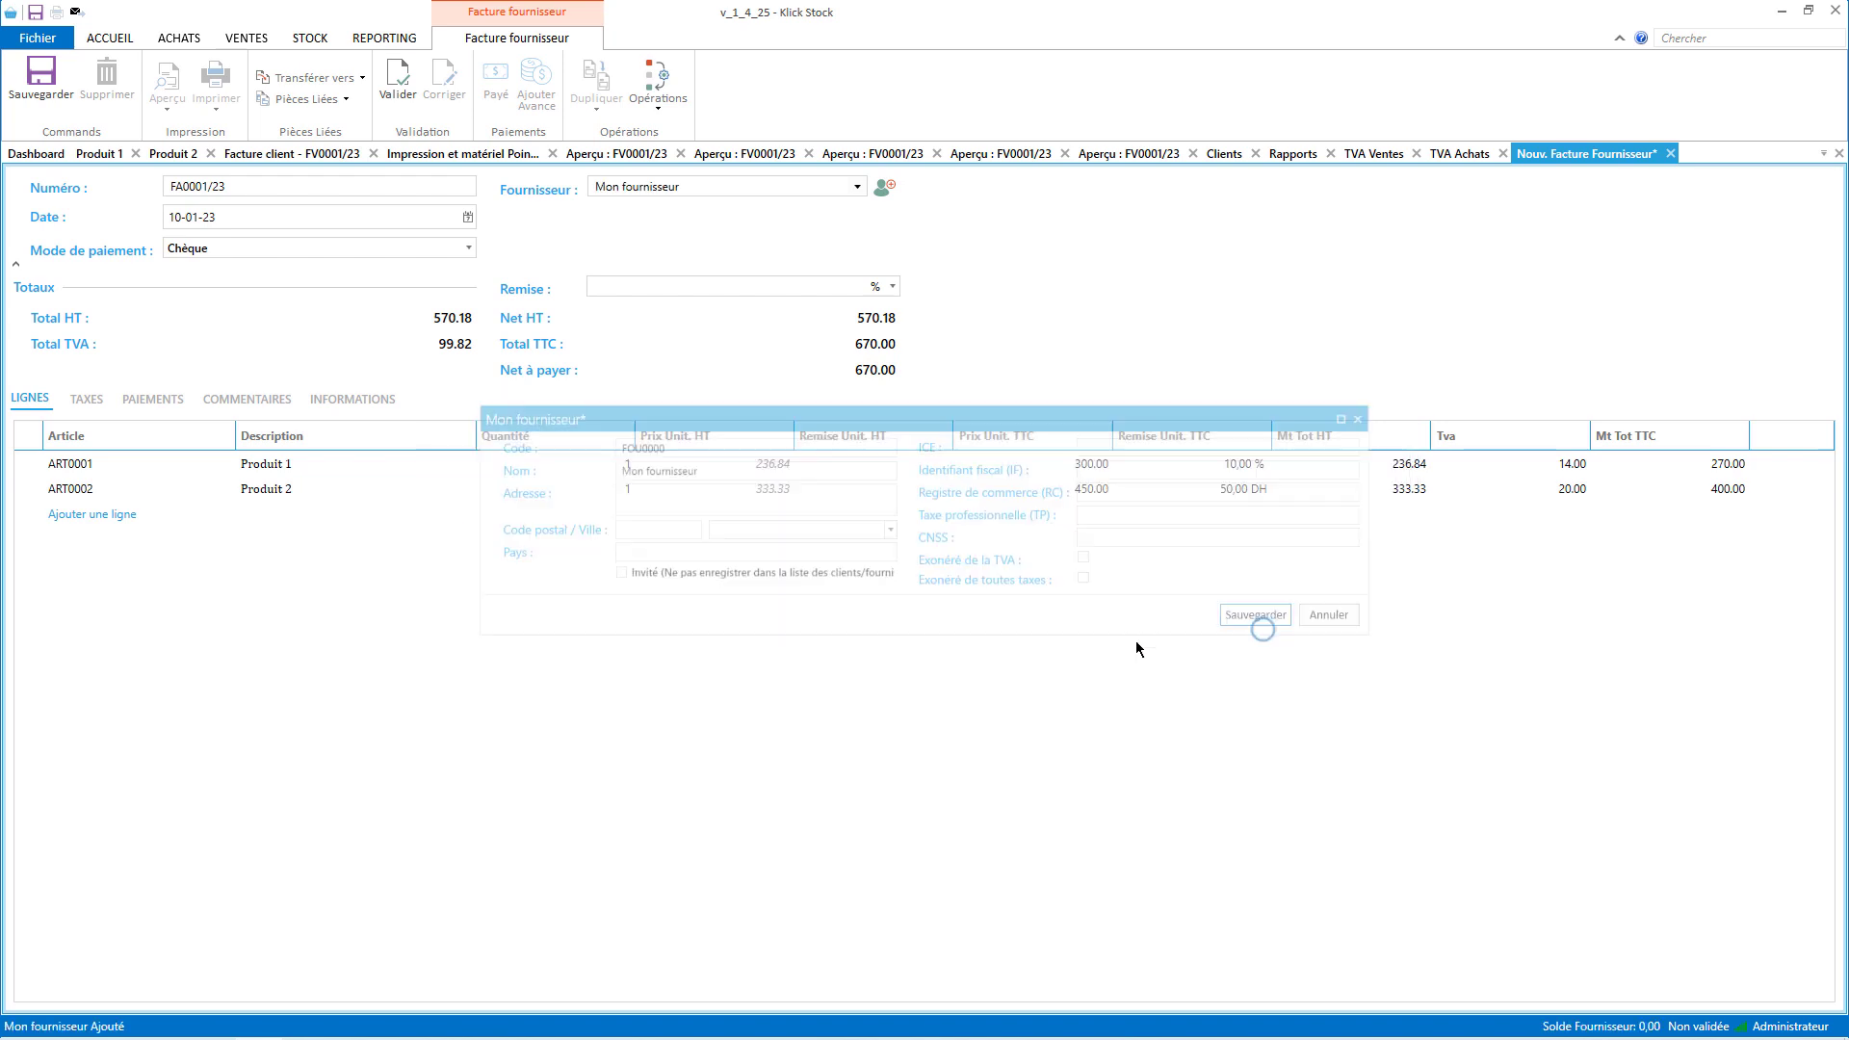
pyautogui.click(398, 82)
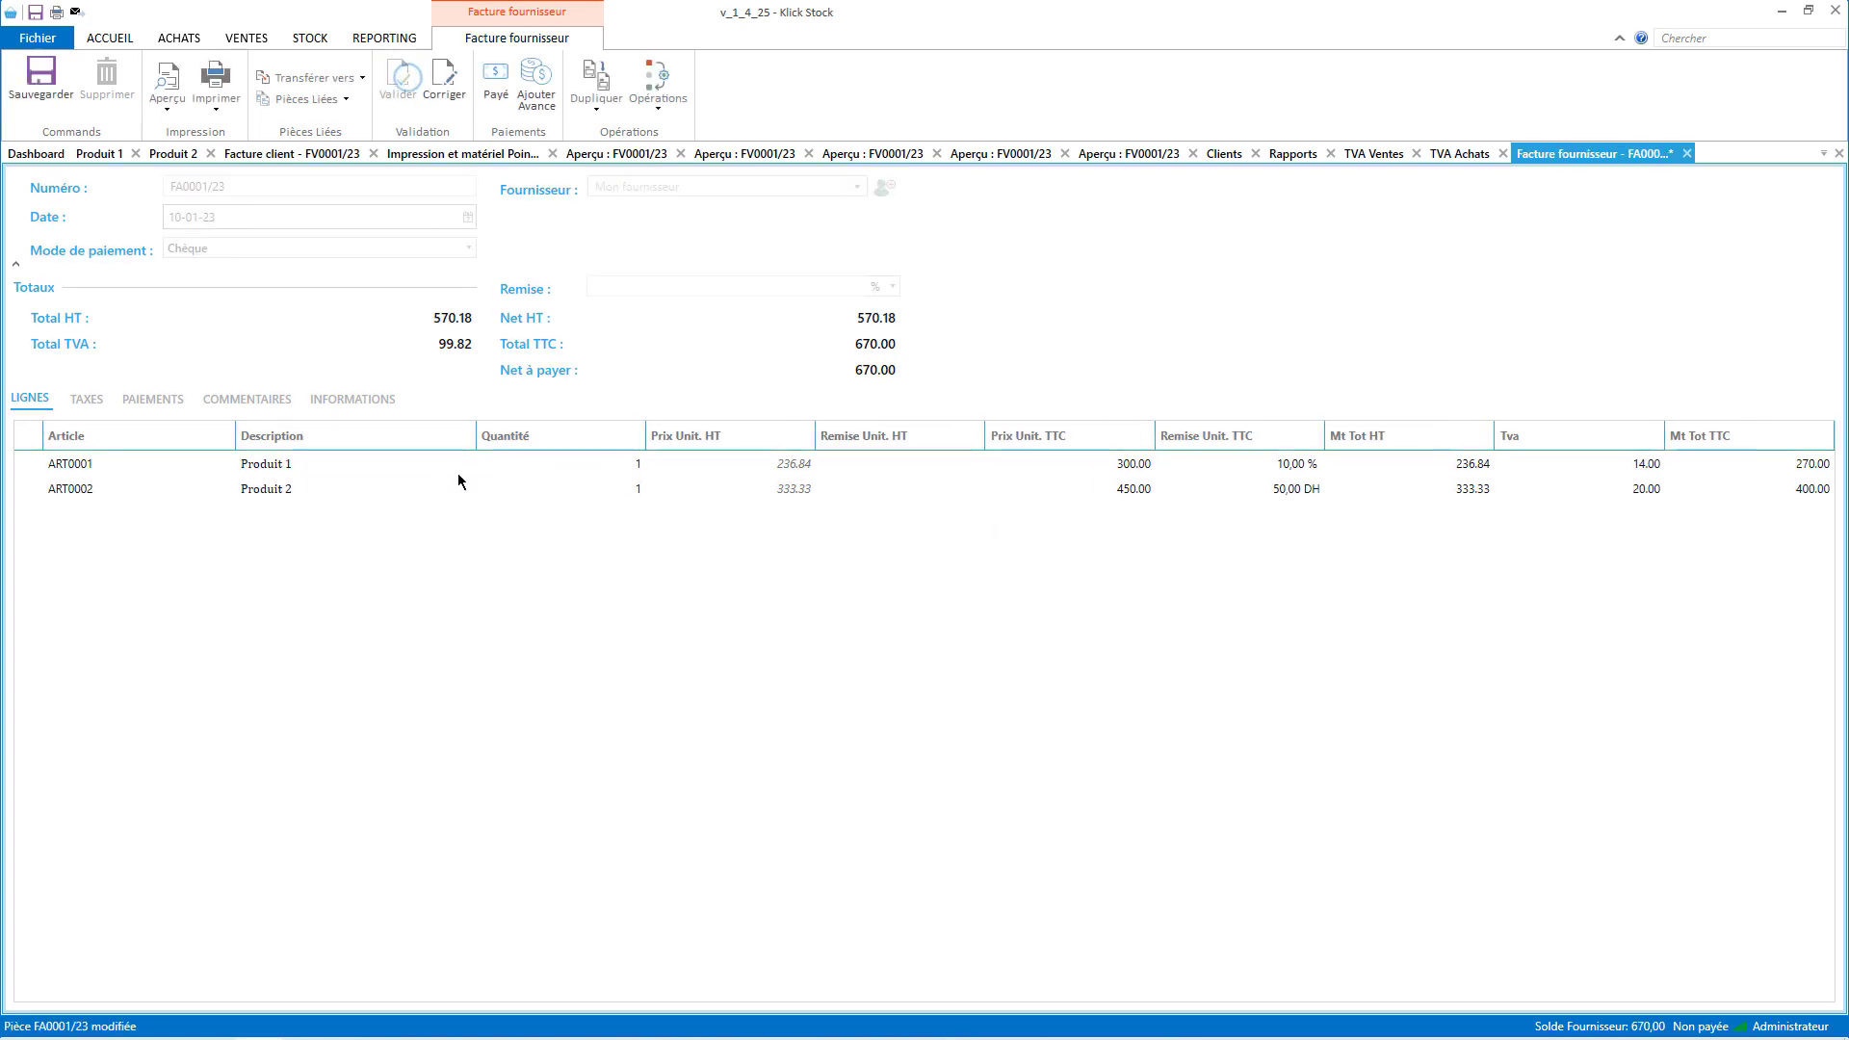
# - Regenerate the TVA Achats report to examine its TVA breakdown and return to the release notes
pyautogui.click(1460, 154)
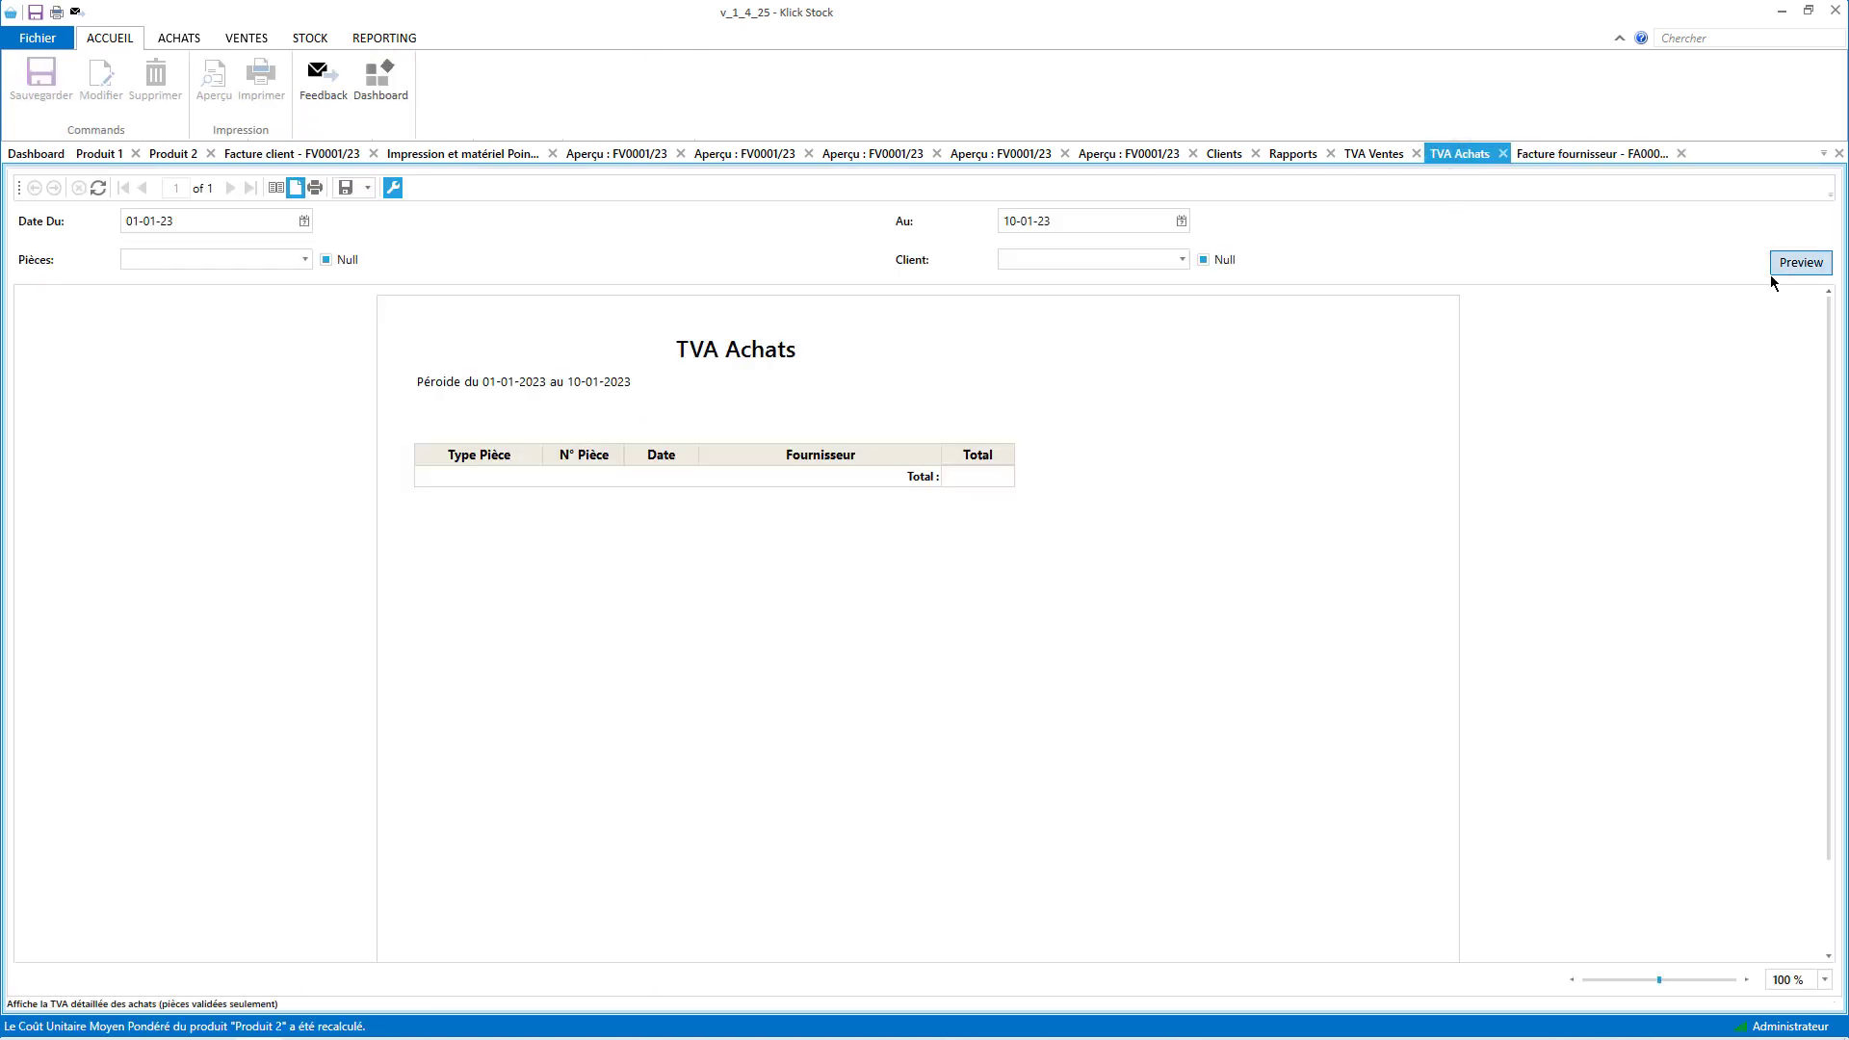
pyautogui.click(1798, 266)
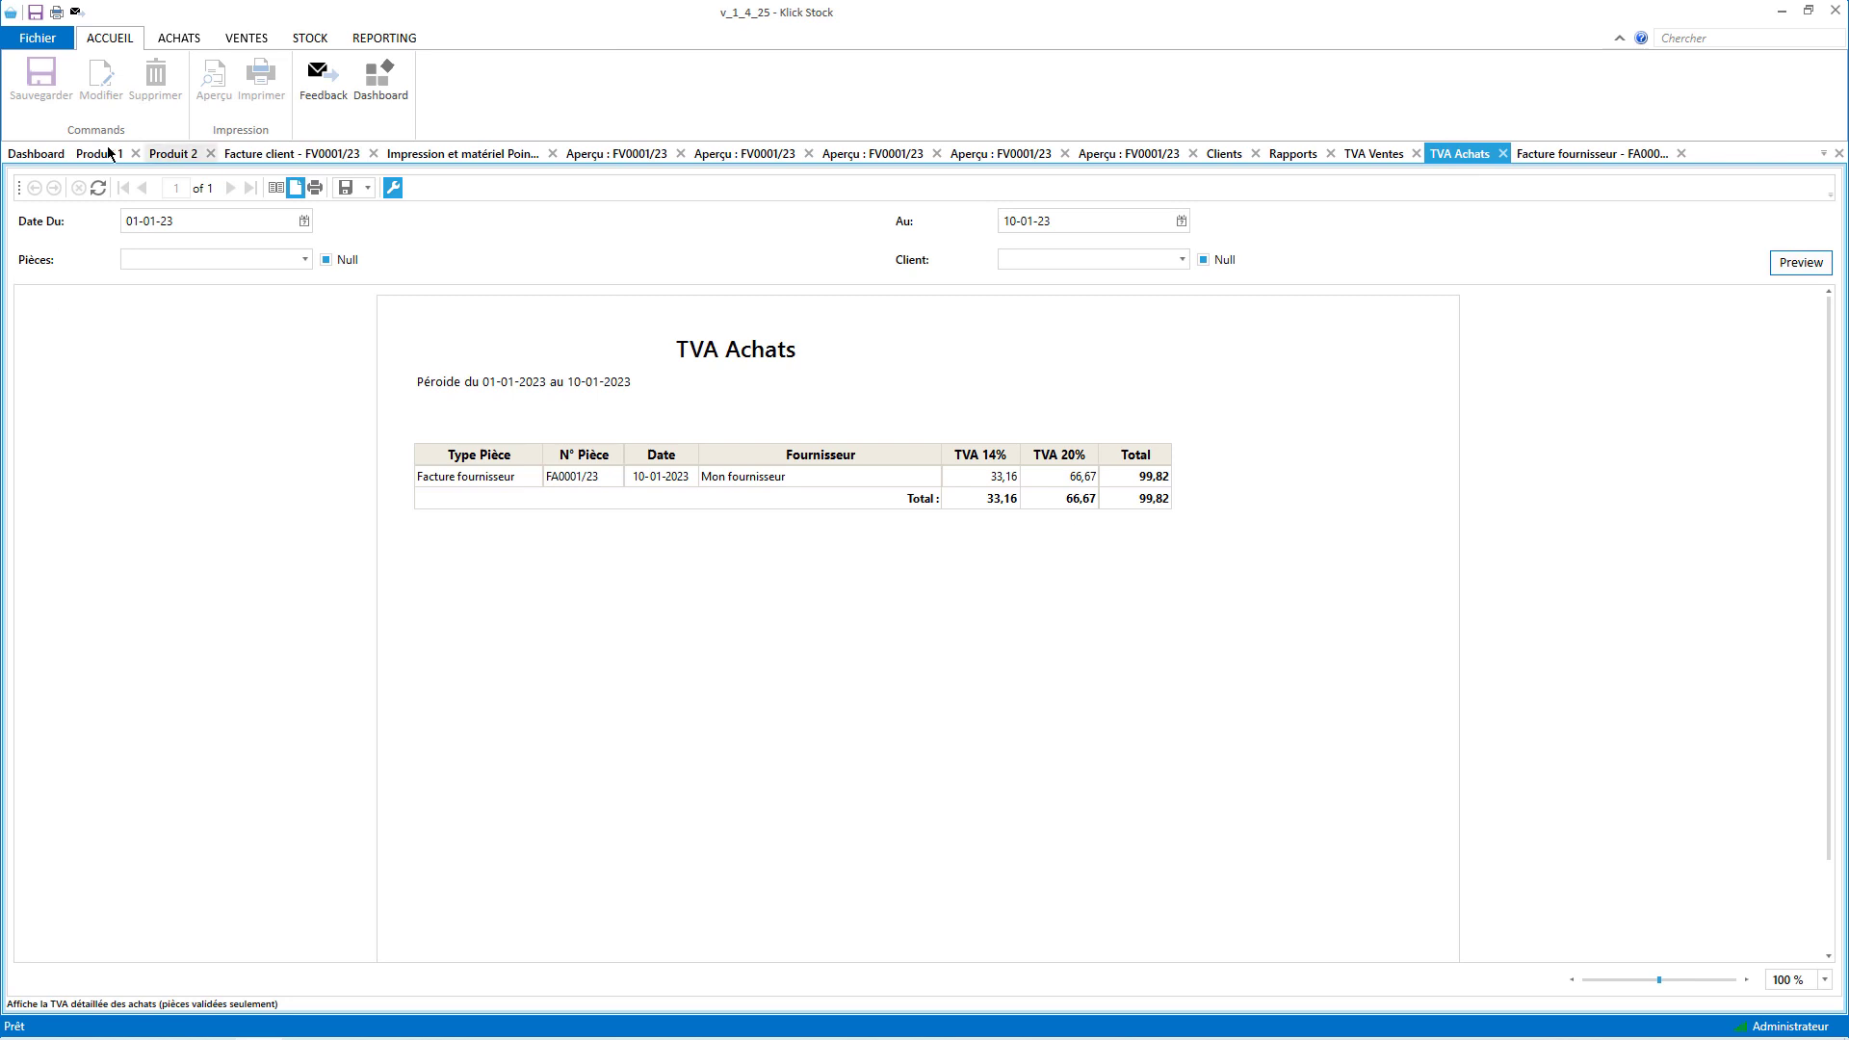
pyautogui.click(40, 156)
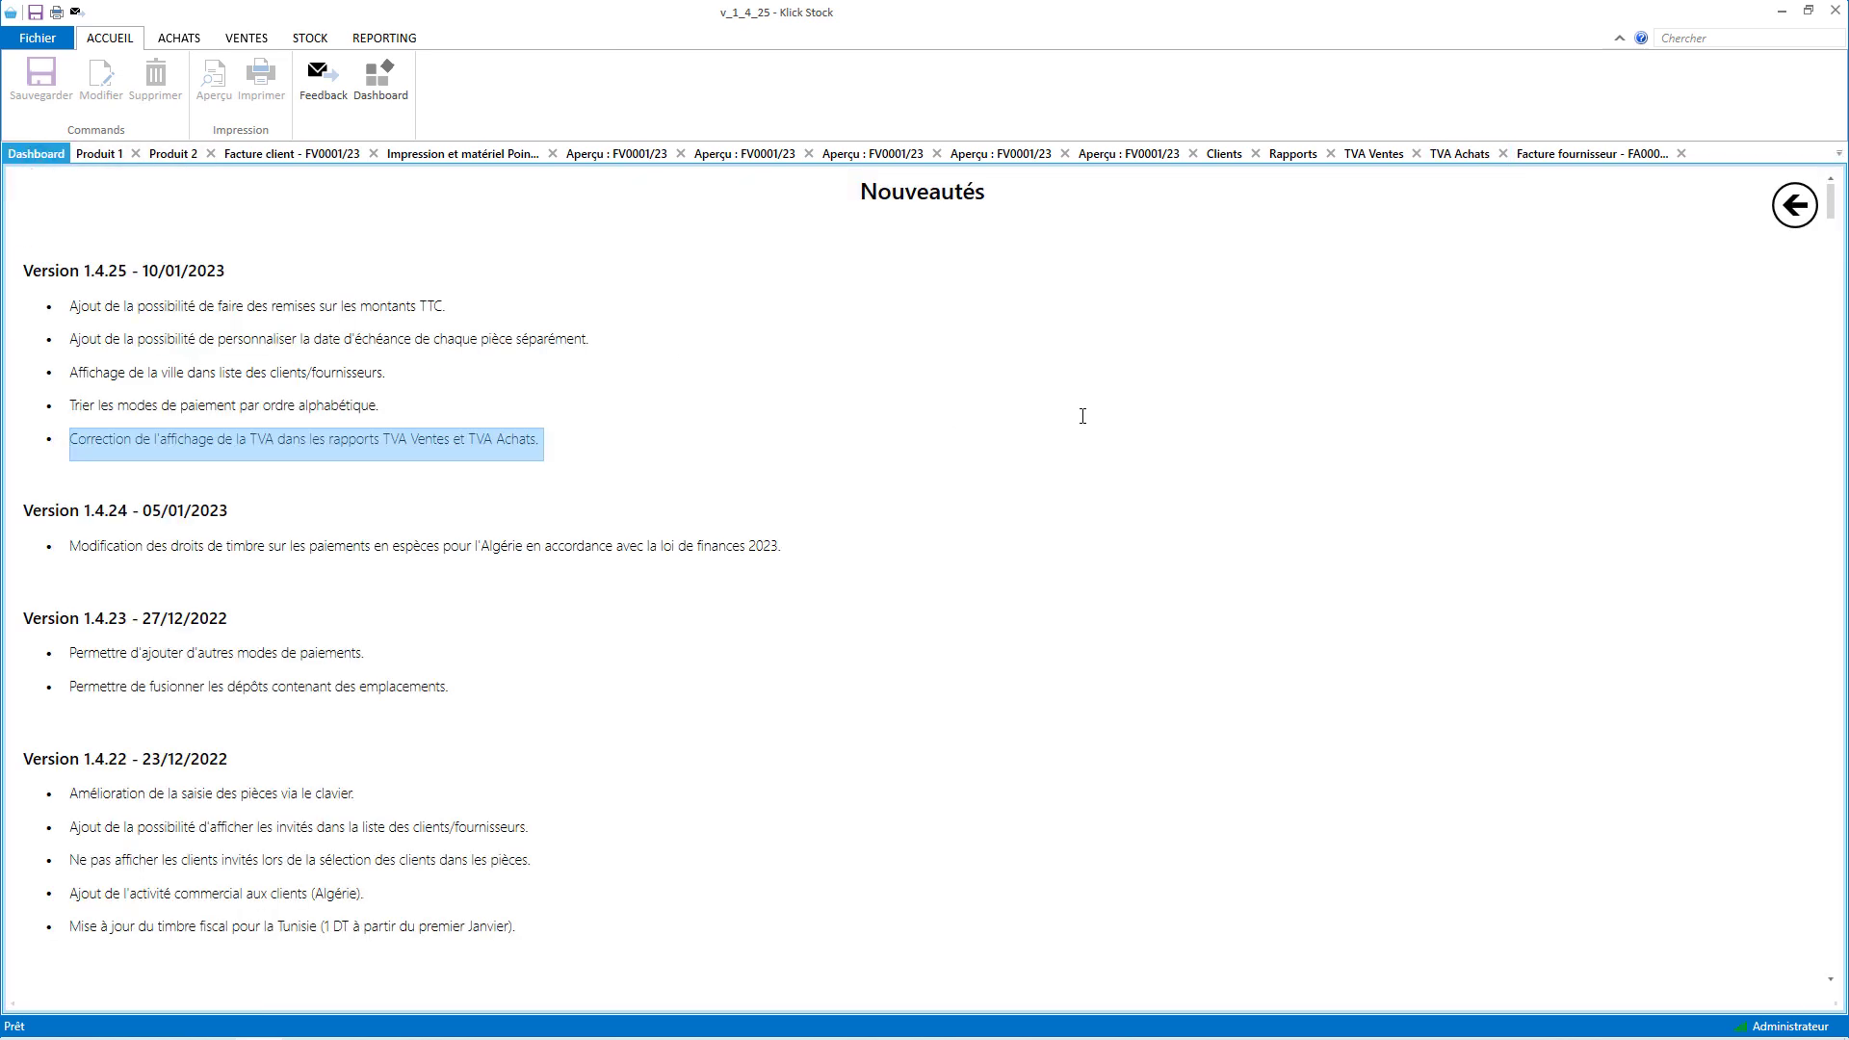